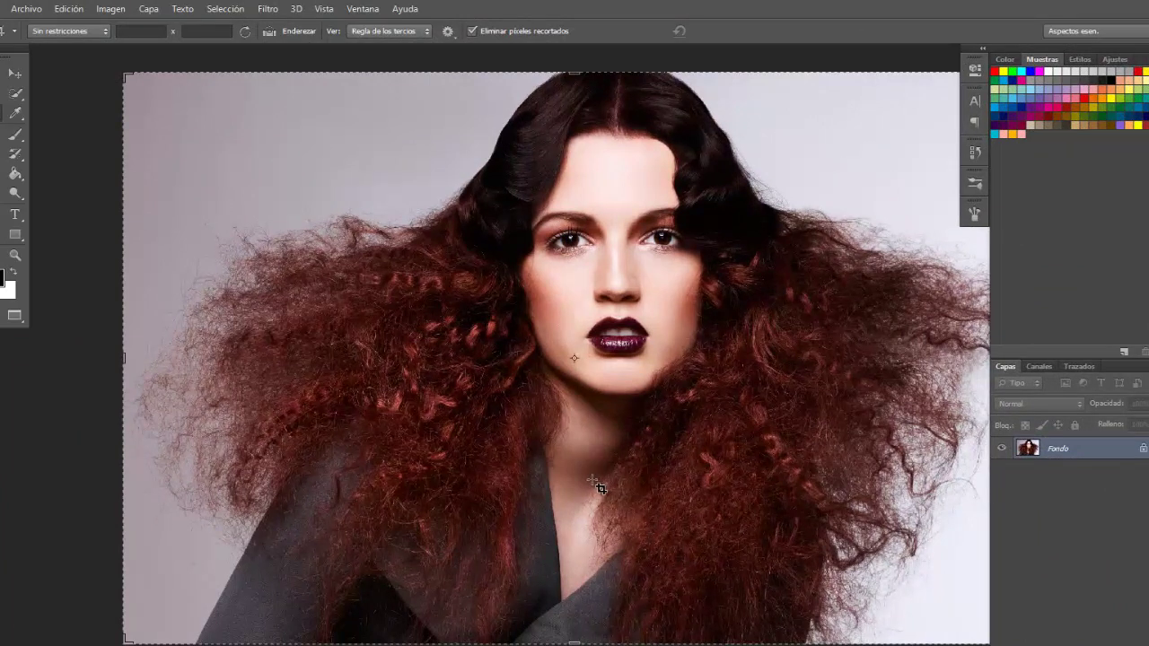
Step: Copy Fondo onto a new layer, Capa 1, and desaturate it to grayscale
key("ctrl+j")
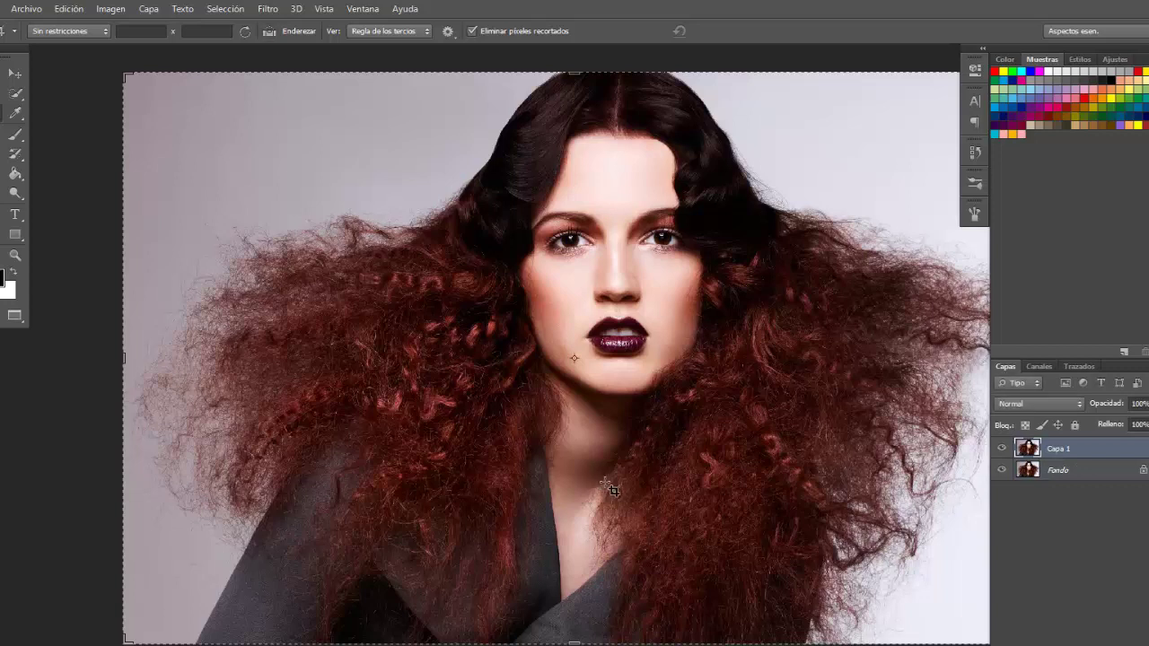
left_click(120, 16)
mouse_move(120, 46)
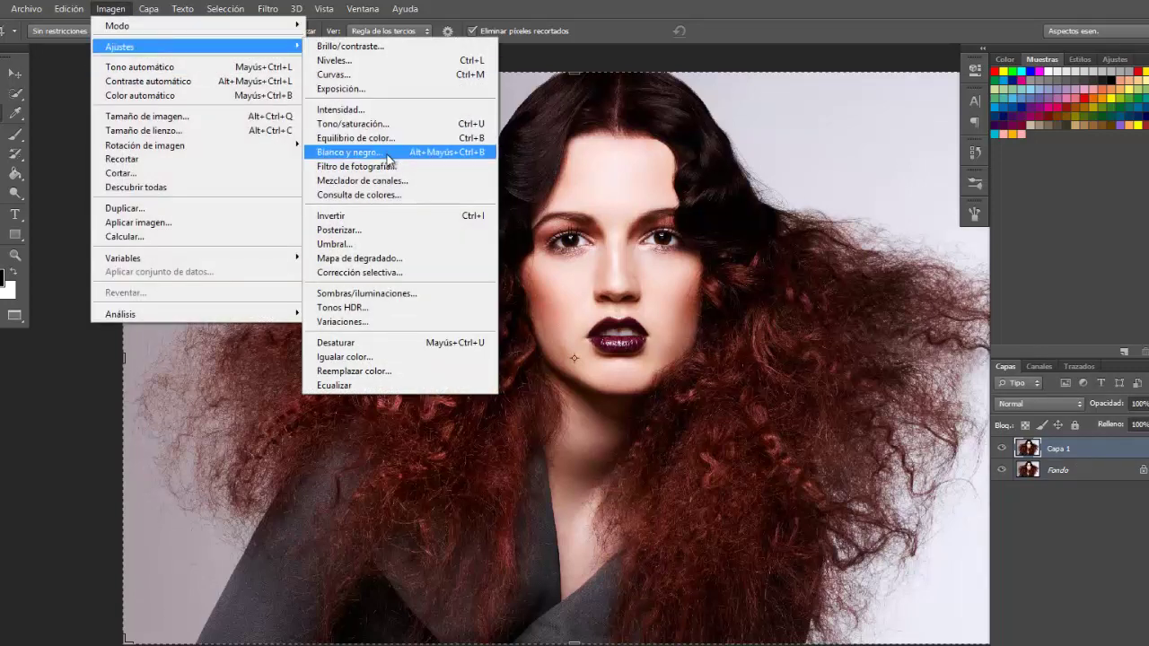
left_click(380, 342)
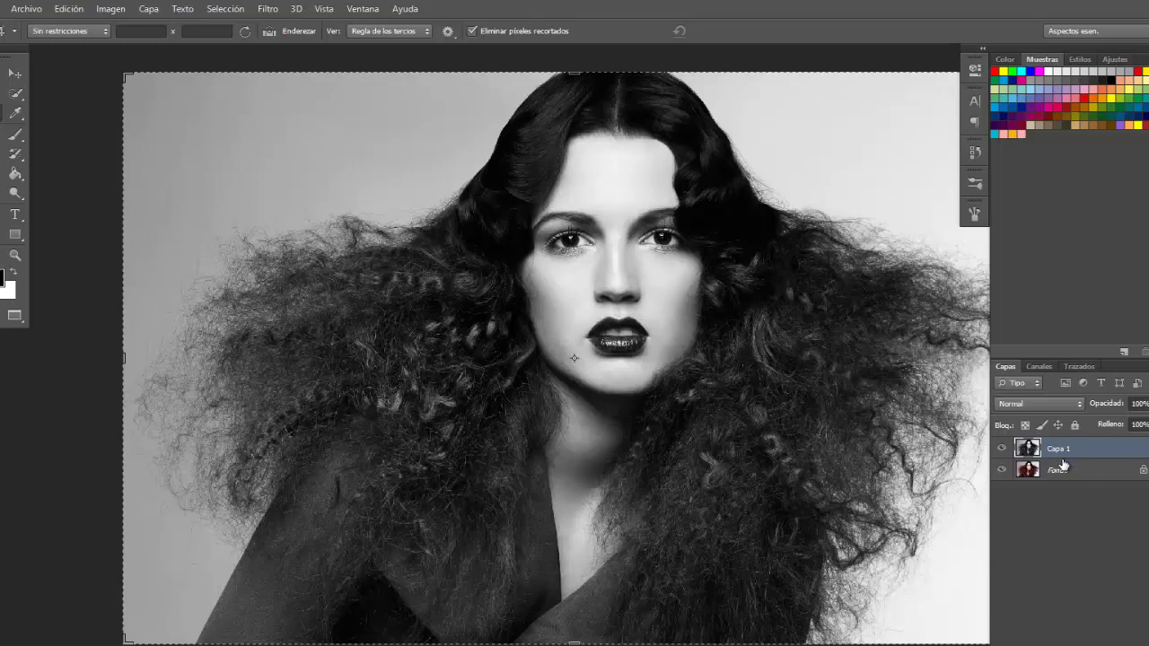
Step: Create Capa 1 copia and apply a Gaussian blur with a 10-pixel radius
key("ctrl+j")
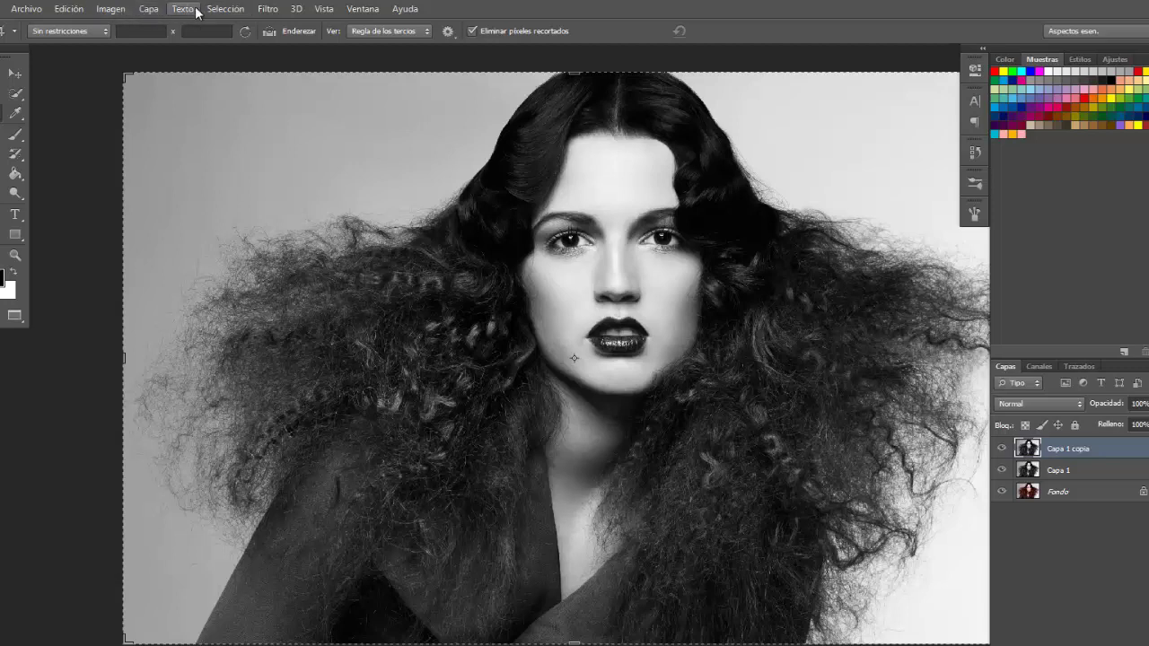
left_click(269, 9)
mouse_move(289, 160)
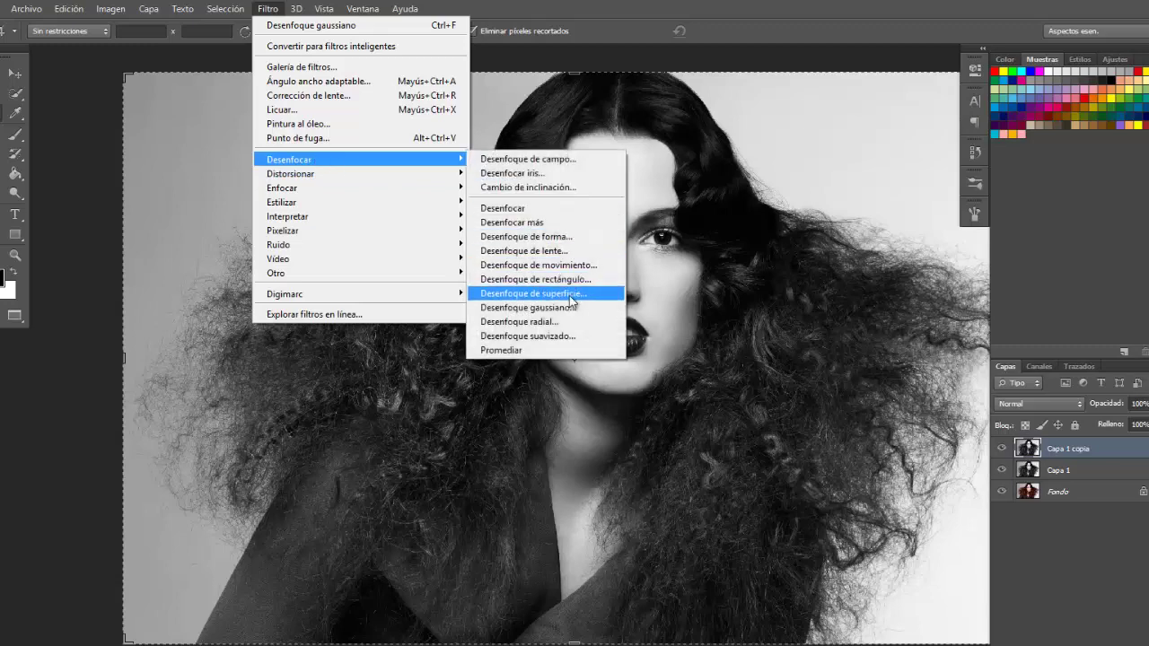
left_click(552, 307)
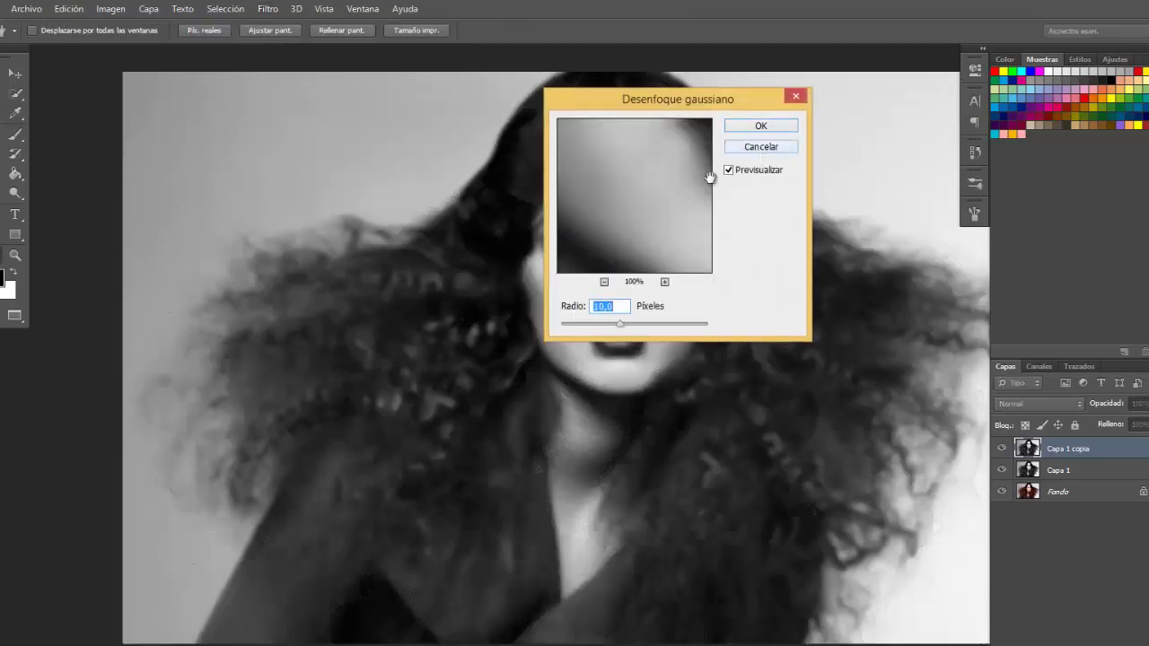
left_click_drag(702, 104, 316, 108)
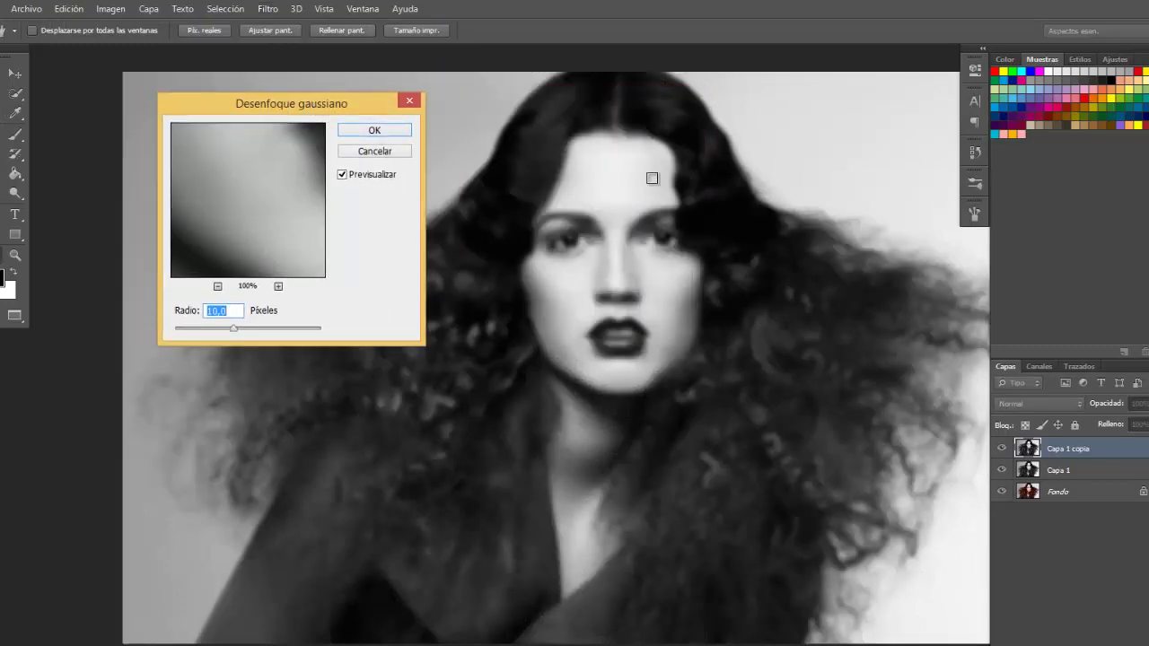
left_click(391, 135)
left_click(391, 135)
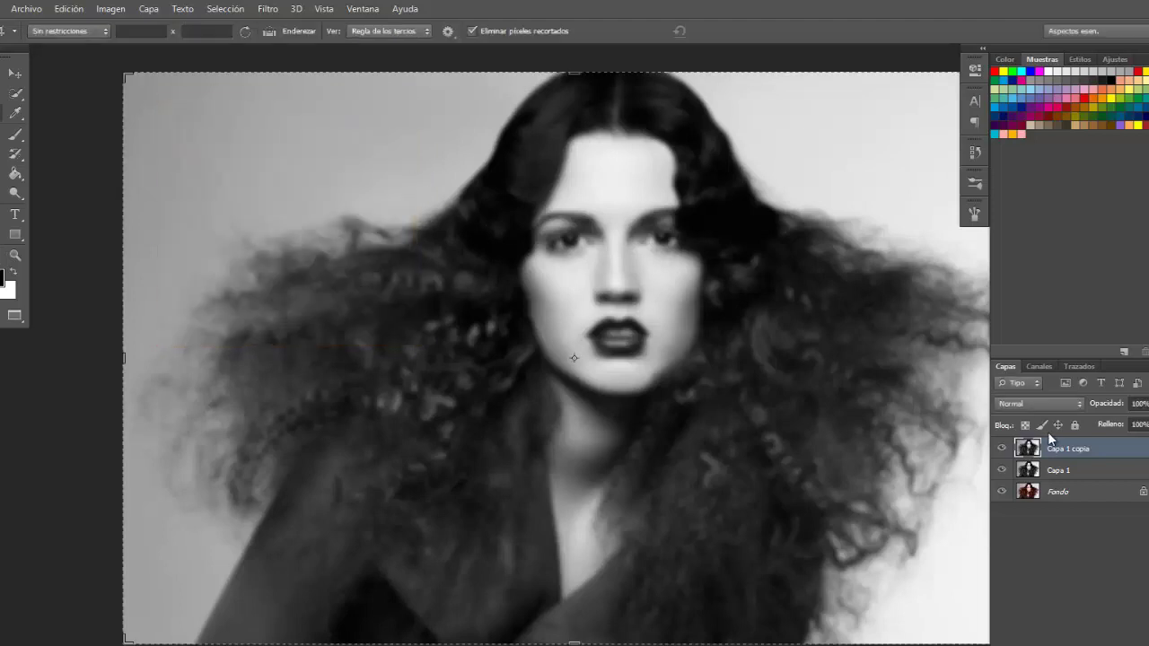
Step: Invert the blurred copy and set its blend mode to Sobreexponer color
left_click(111, 10)
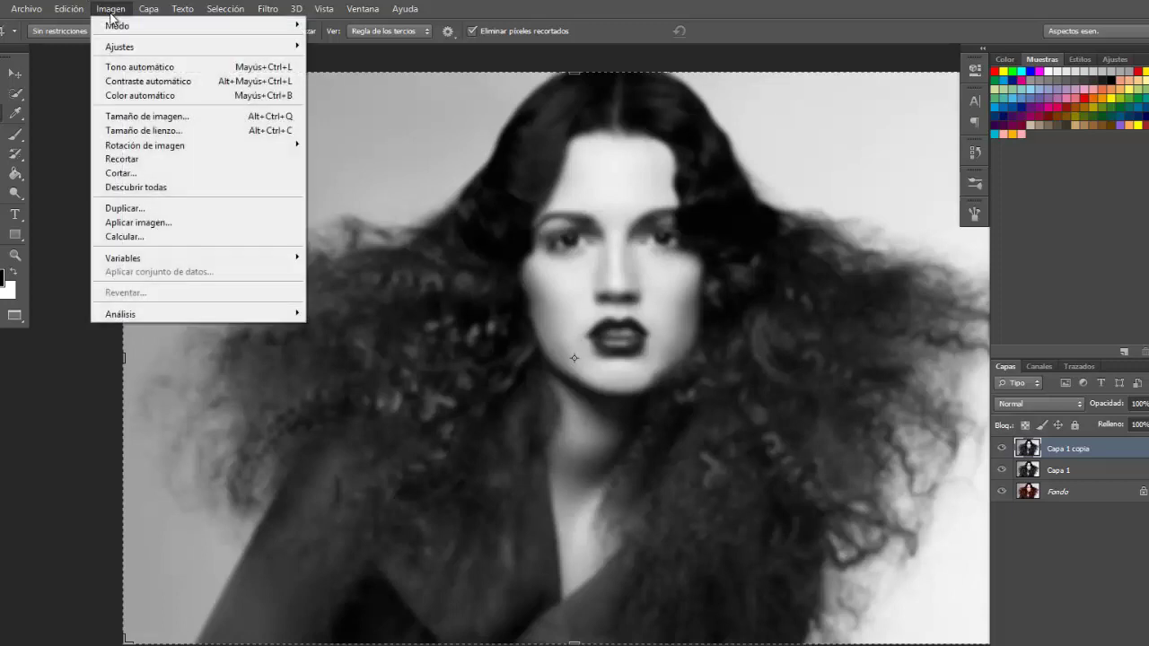
mouse_move(119, 46)
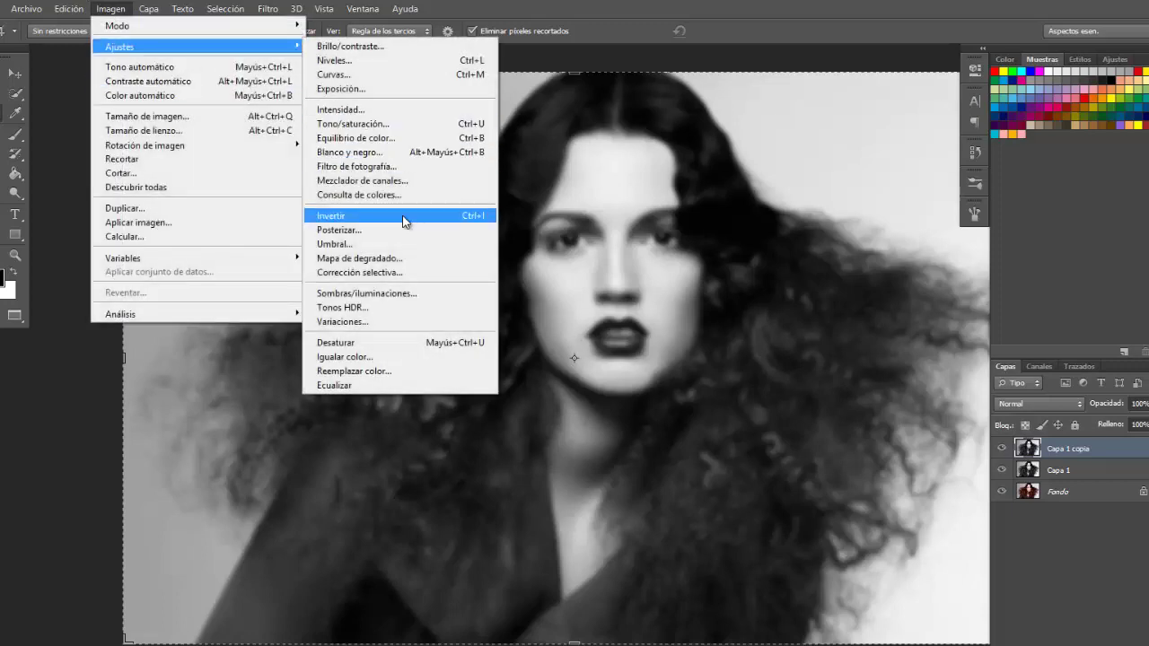
left_click(403, 221)
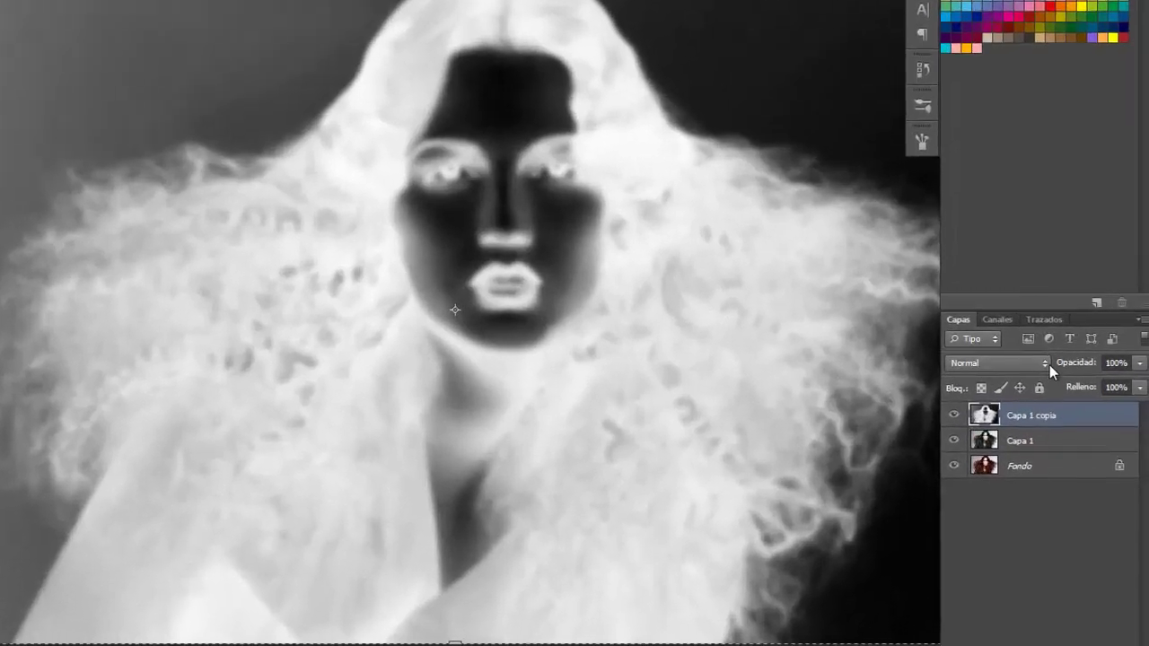
left_click(1078, 404)
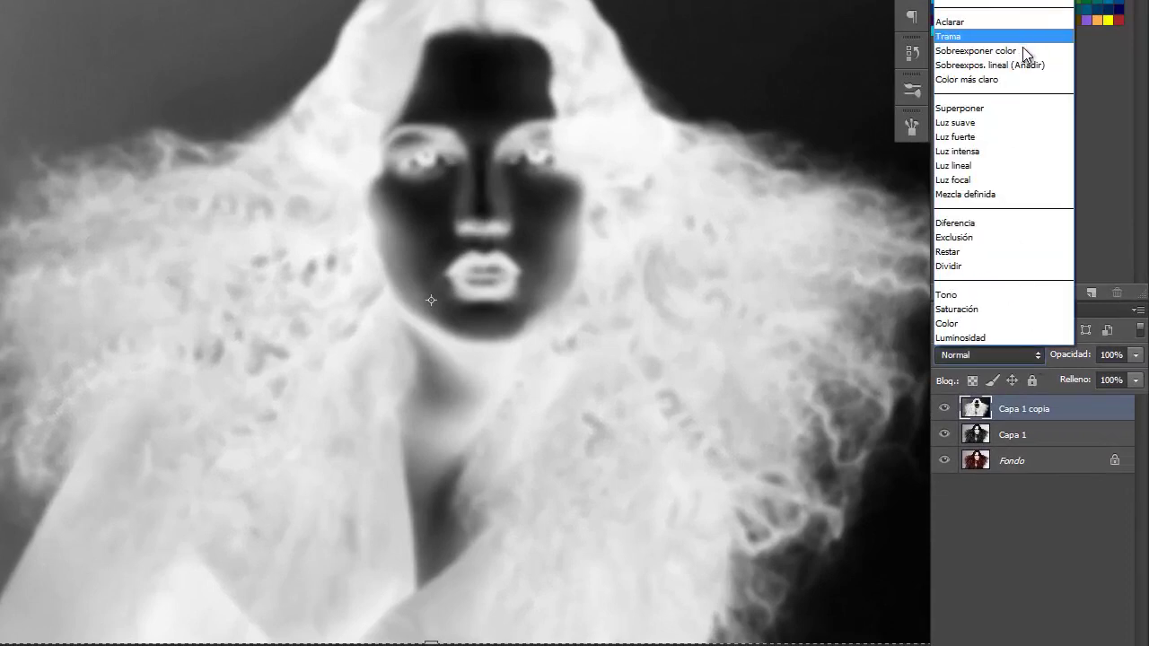
left_click(1022, 53)
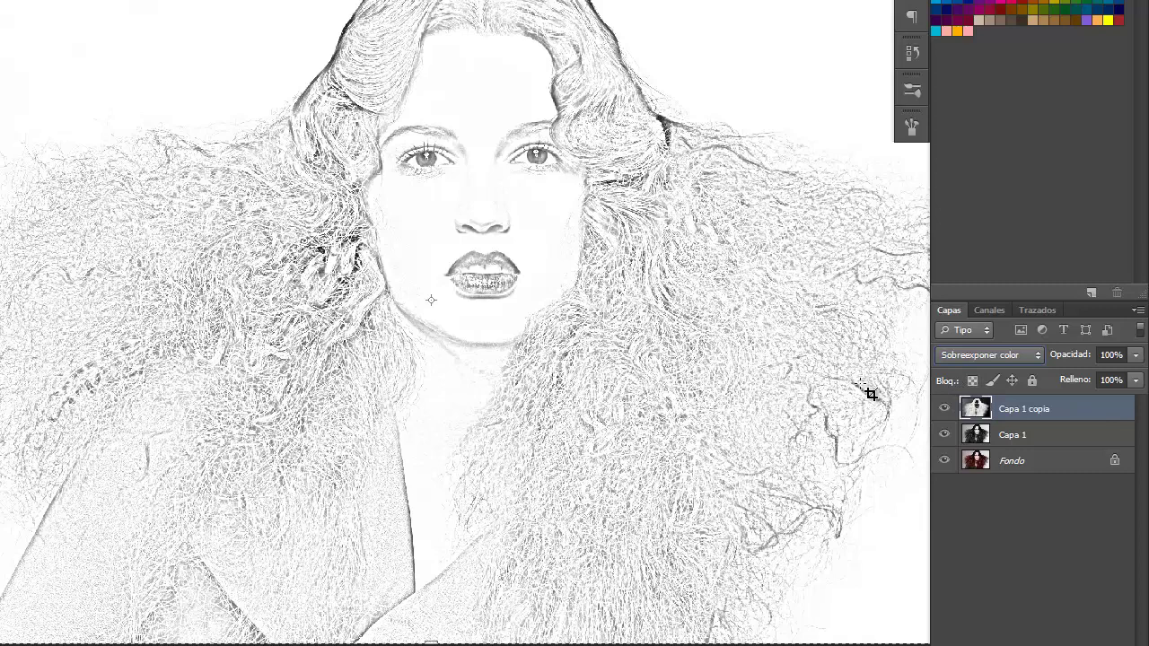
Step: Merge the sketch down into Capa 1 and raise the Levels black input to 182
key("s")
key("ctrl+e")
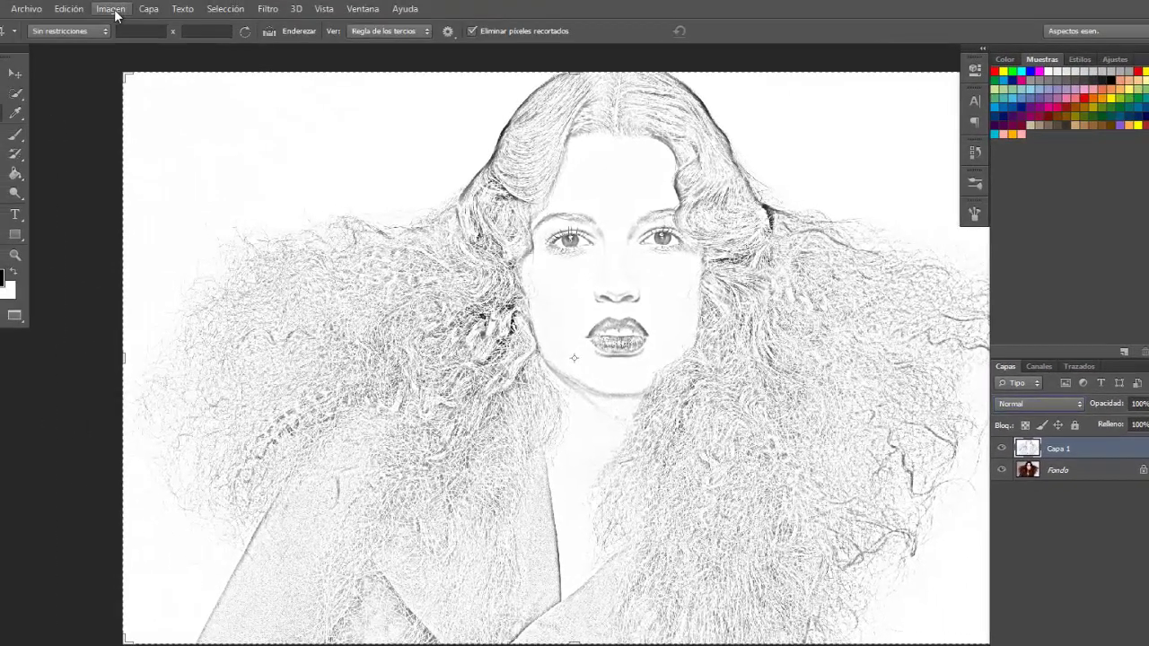
left_click(112, 11)
mouse_move(144, 45)
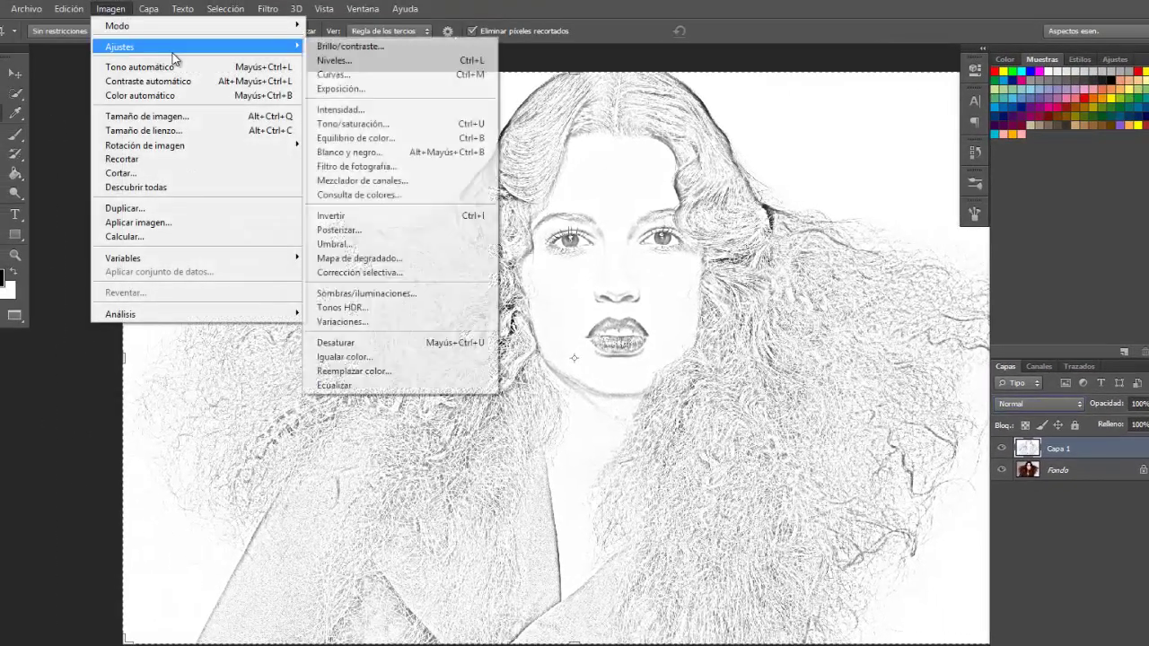
left_click(353, 59)
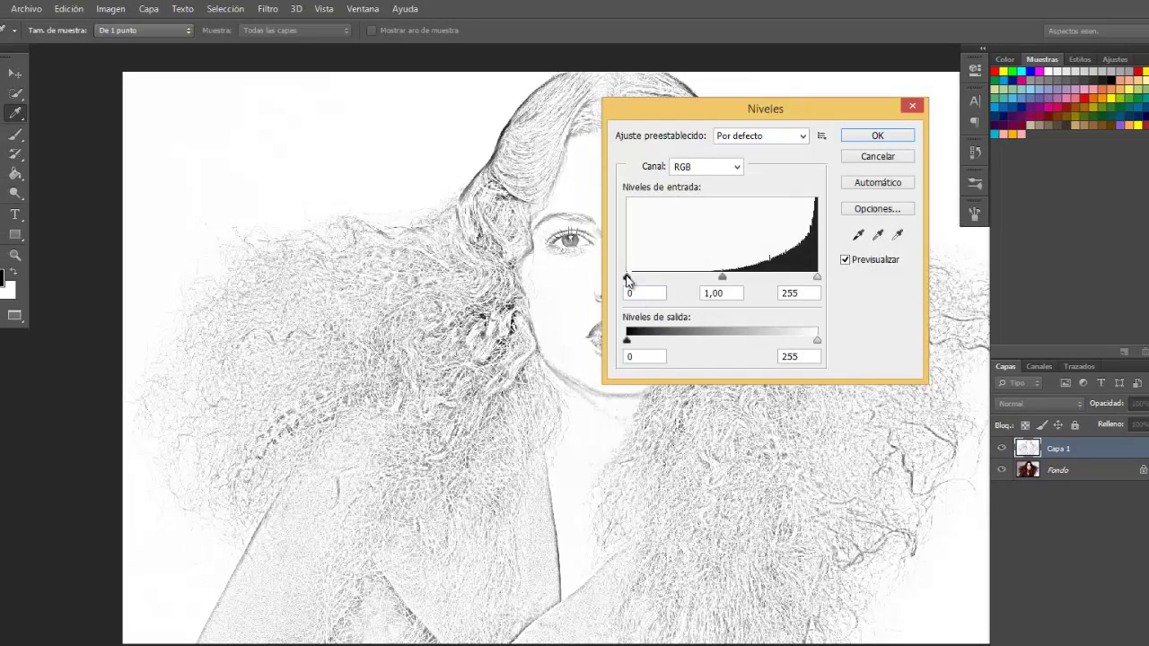
left_click_drag(627, 279, 764, 279)
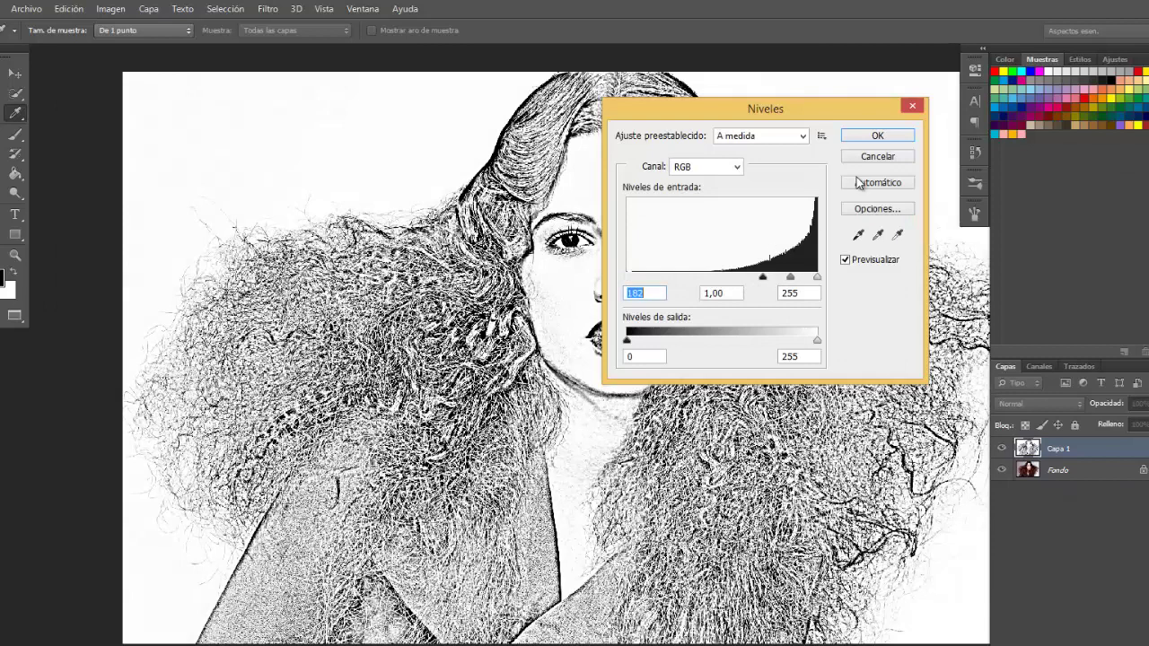
left_click(877, 136)
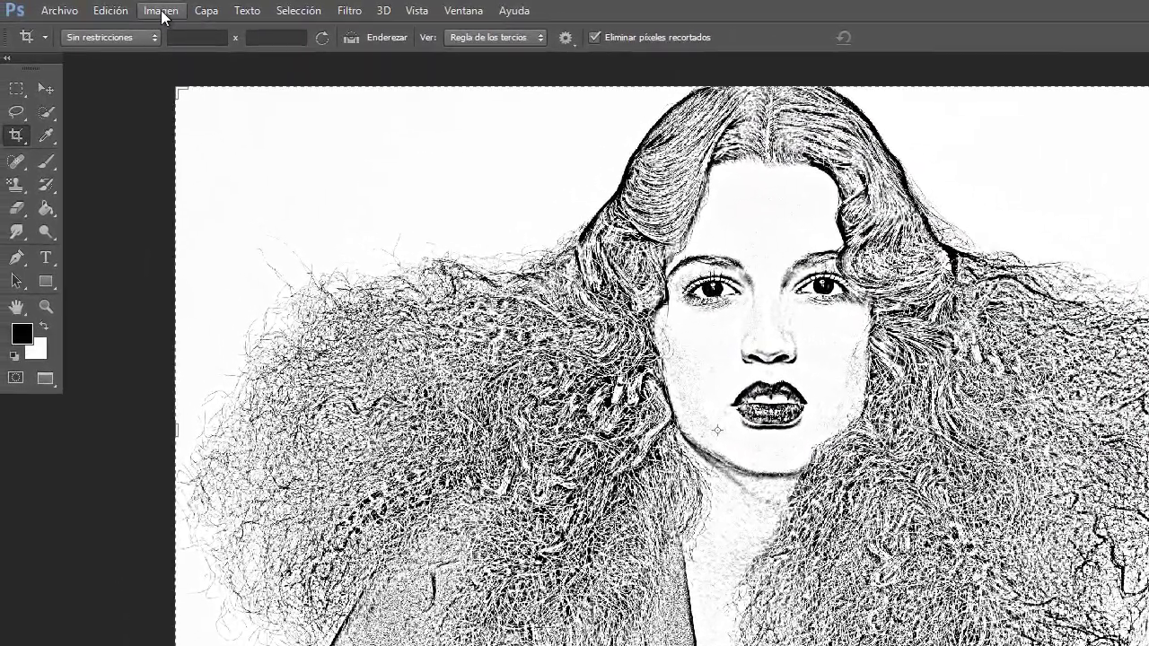
Step: Apply a high Threshold to Capa 1, reducing the sketch to stark black-and-white ink
left_click(142, 10)
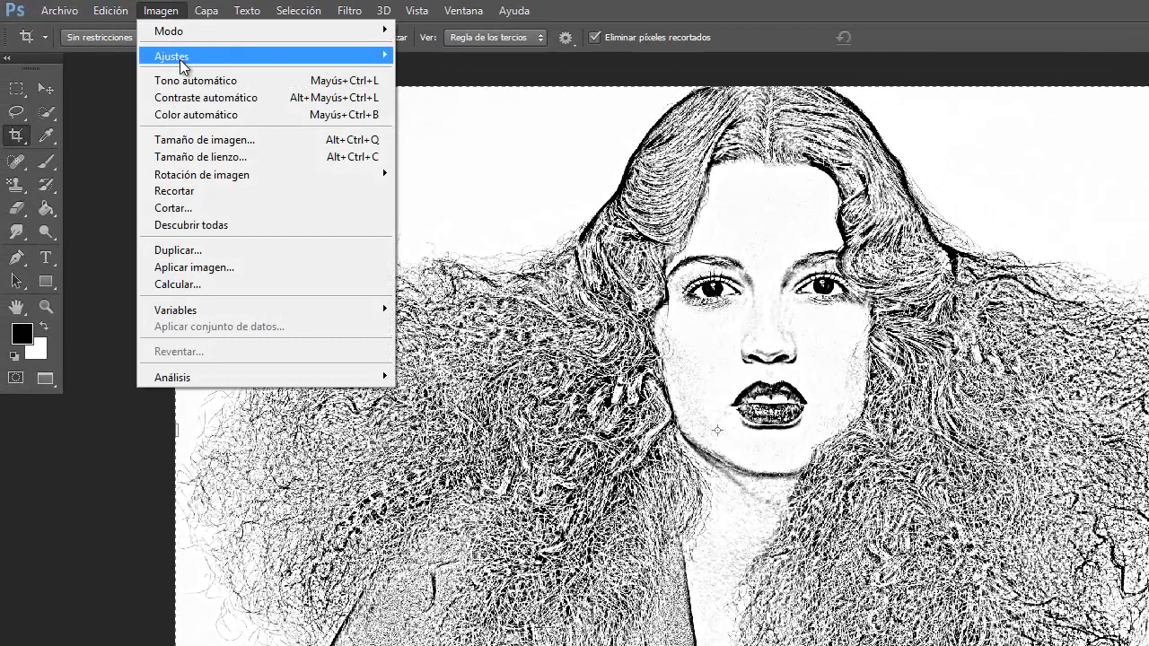
mouse_move(262, 55)
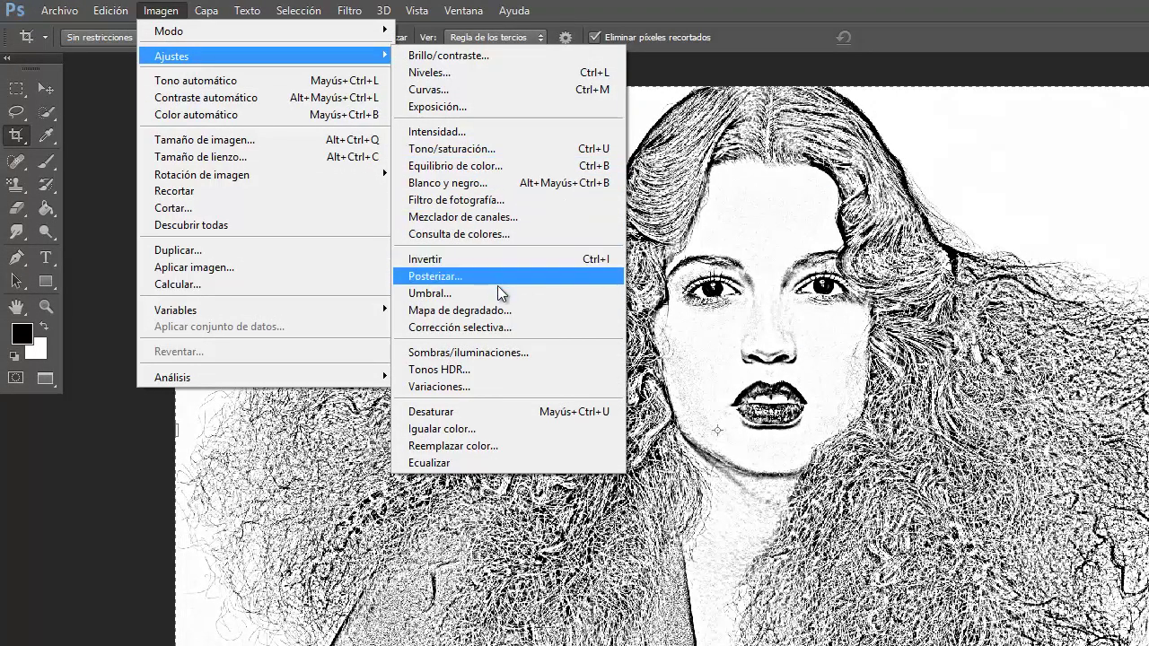
left_click(500, 294)
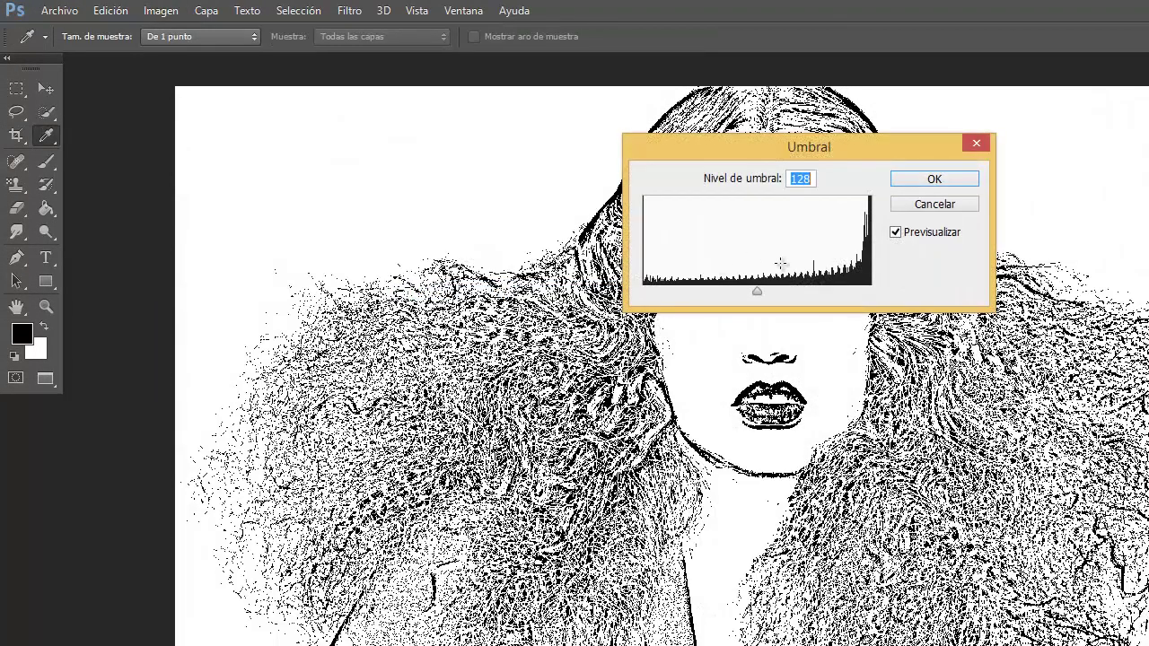
left_click_drag(799, 151, 376, 65)
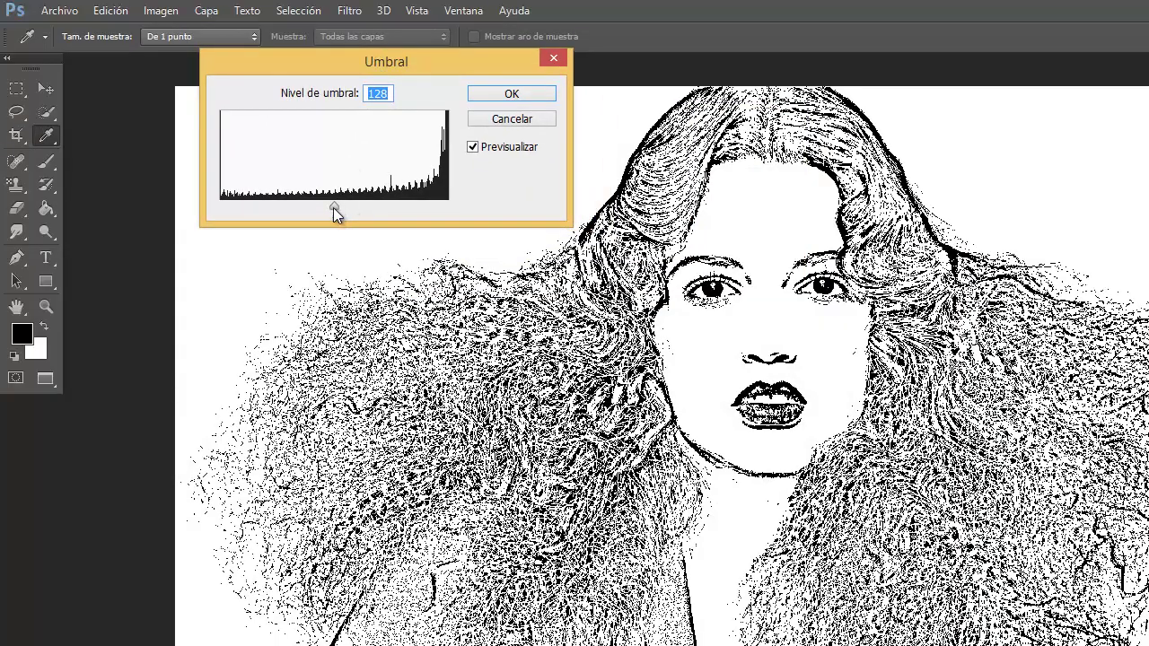
mouse_move(334, 207)
left_mouse_down()
mouse_move(415, 208)
mouse_move(377, 208)
left_mouse_up()
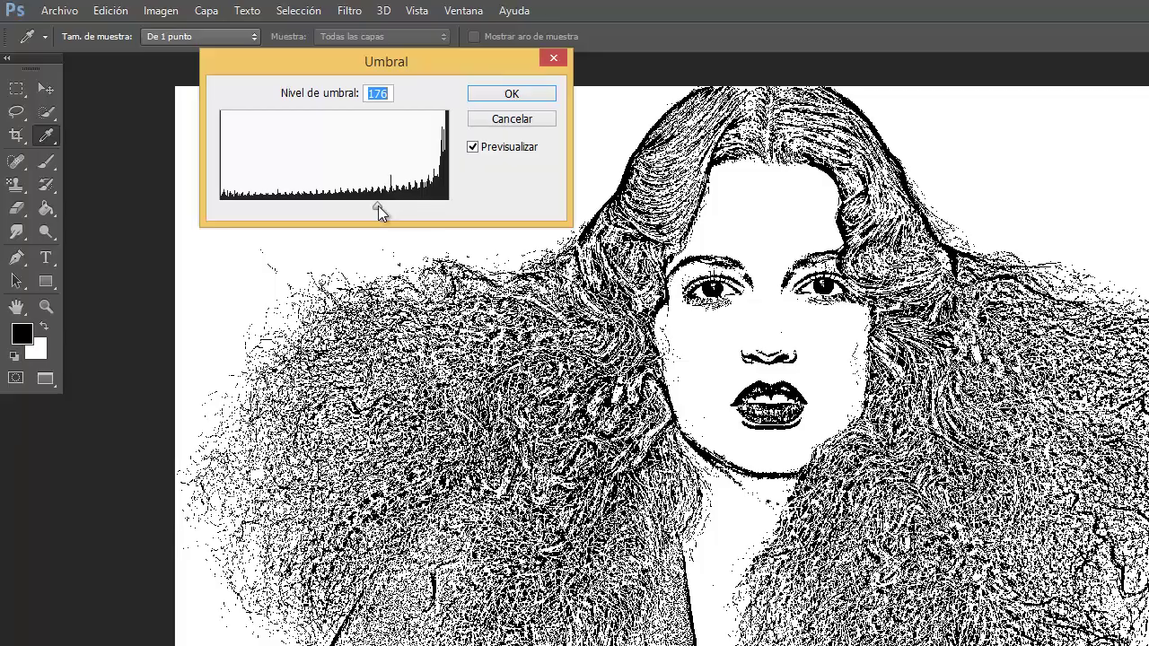
mouse_move(377, 207)
left_mouse_down()
mouse_move(460, 207)
mouse_move(296, 206)
mouse_move(440, 219)
mouse_move(324, 205)
mouse_move(405, 221)
mouse_move(373, 212)
mouse_move(395, 206)
left_mouse_up()
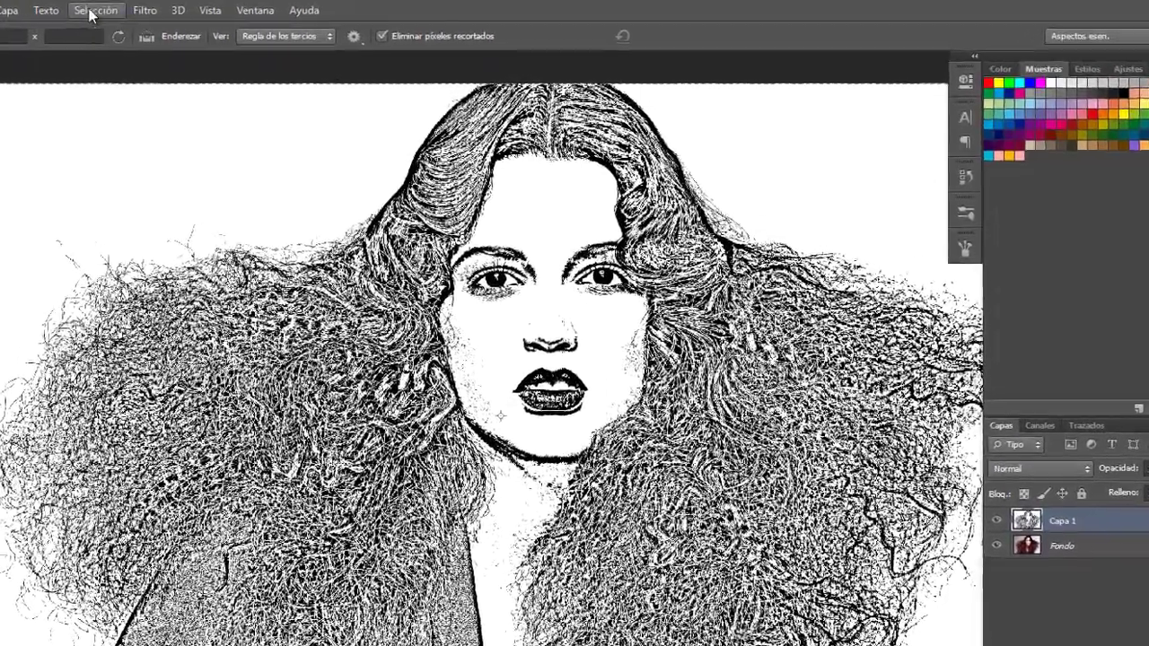
Step: Select the dark strokes with Color Range at a tolerance of 200
left_click(226, 8)
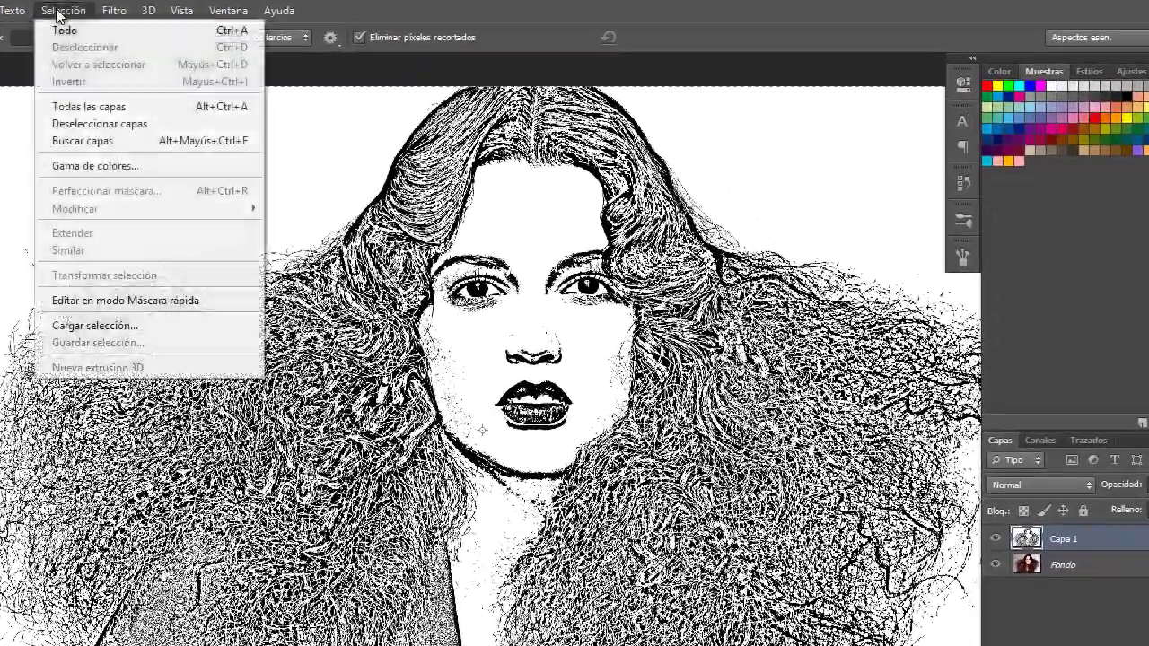
left_click(125, 165)
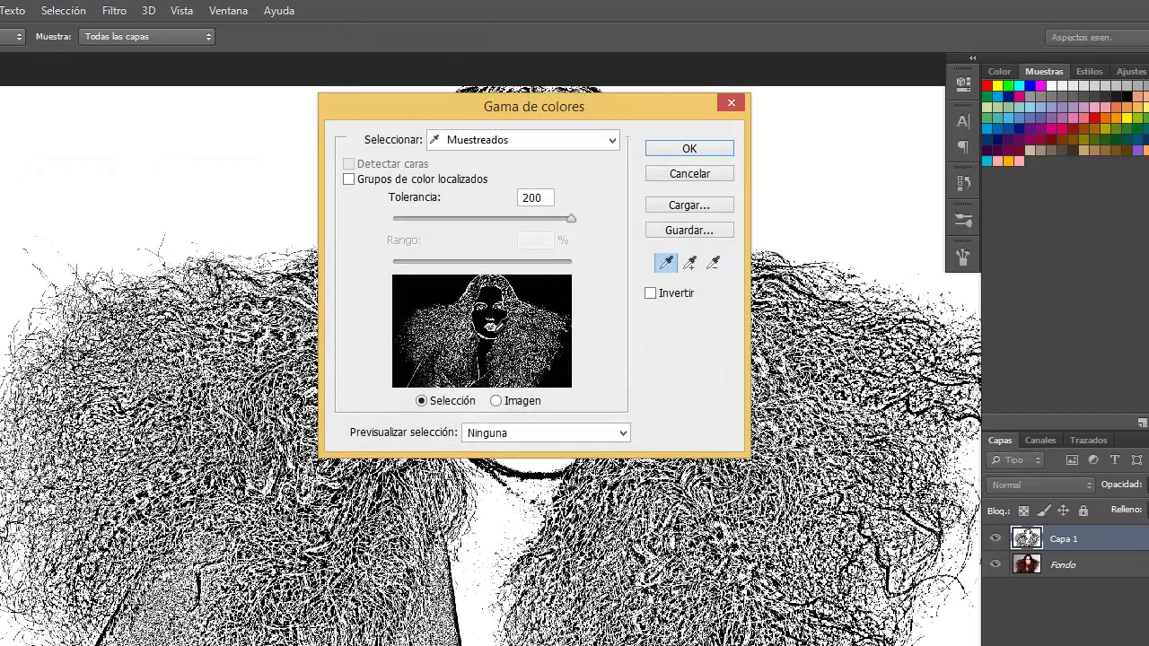
left_click_drag(539, 108, 217, 110)
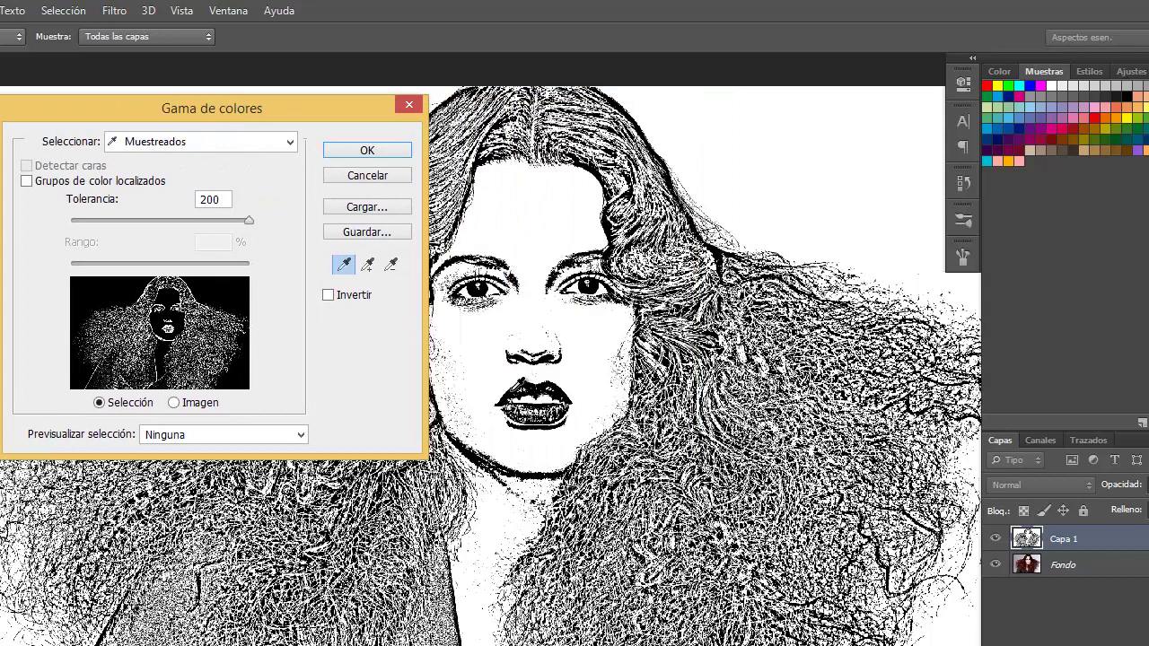
left_click(248, 223)
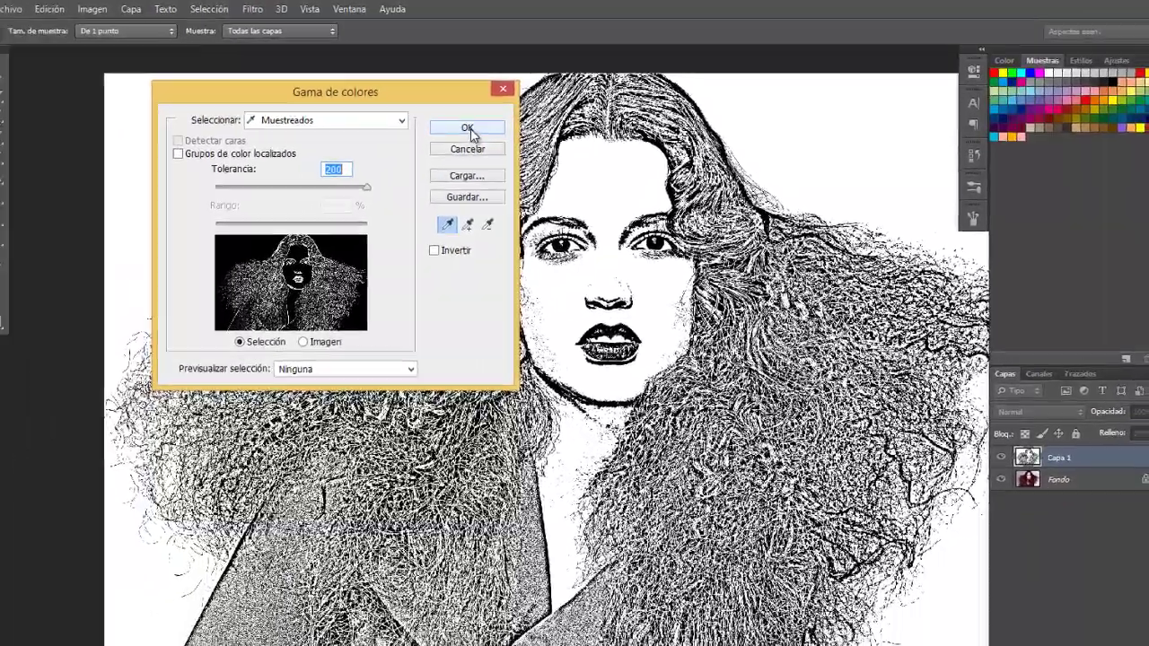
left_click(367, 150)
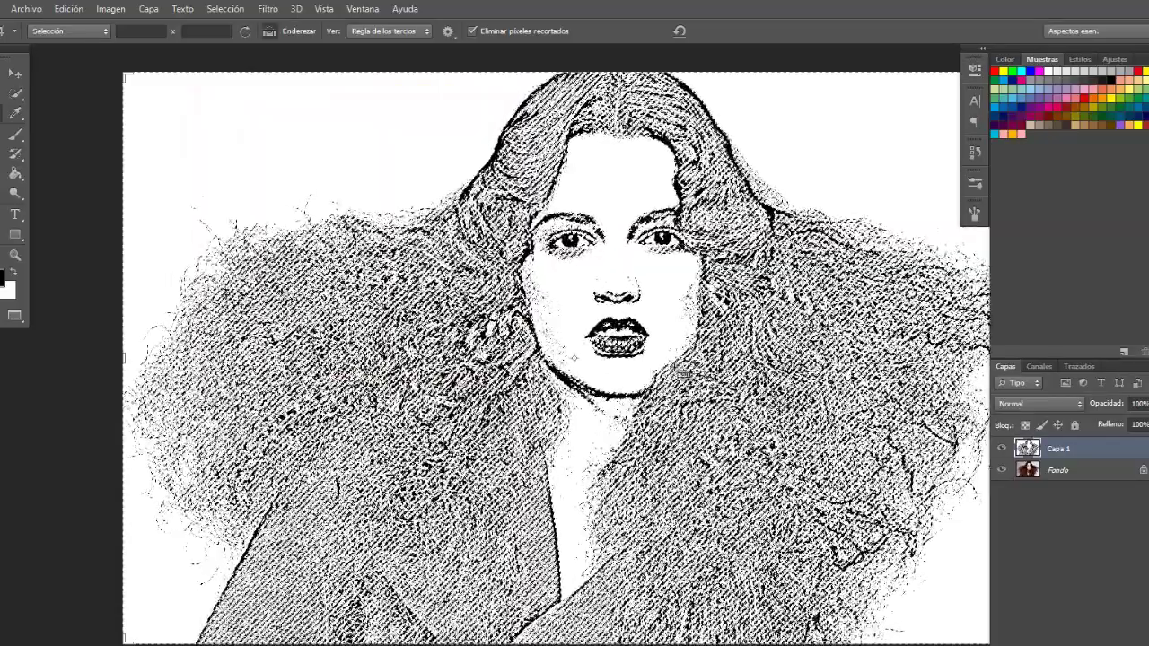
Step: Copy the selected strokes to a new layer named Dibujo
key("ctrl+j")
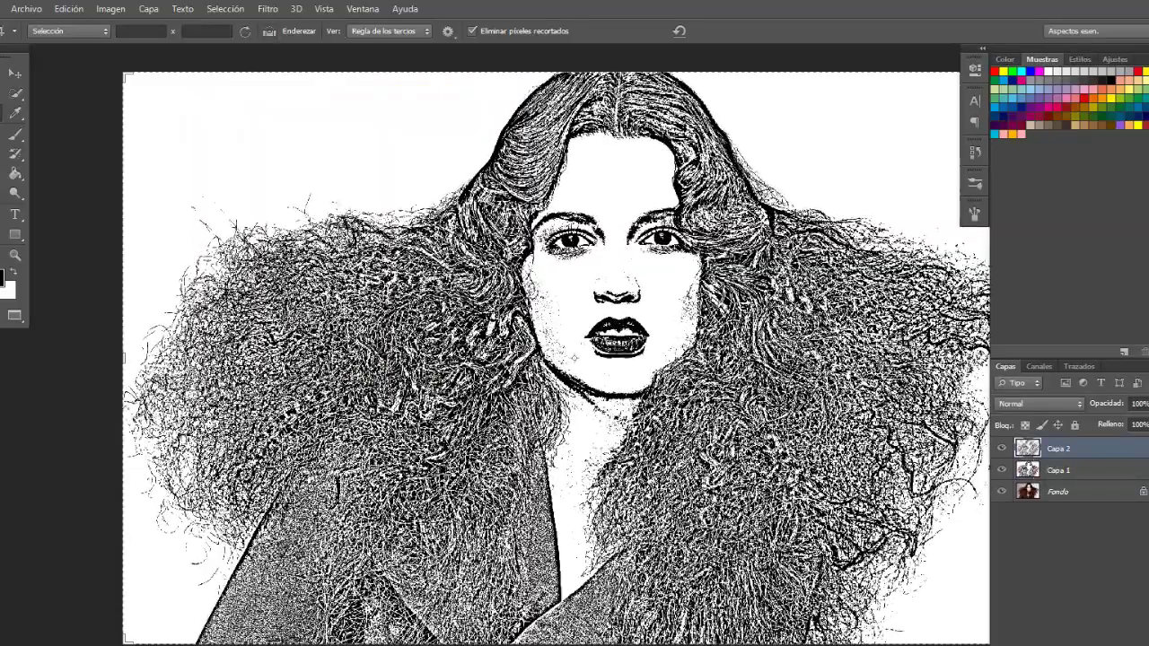
double_click(1057, 449)
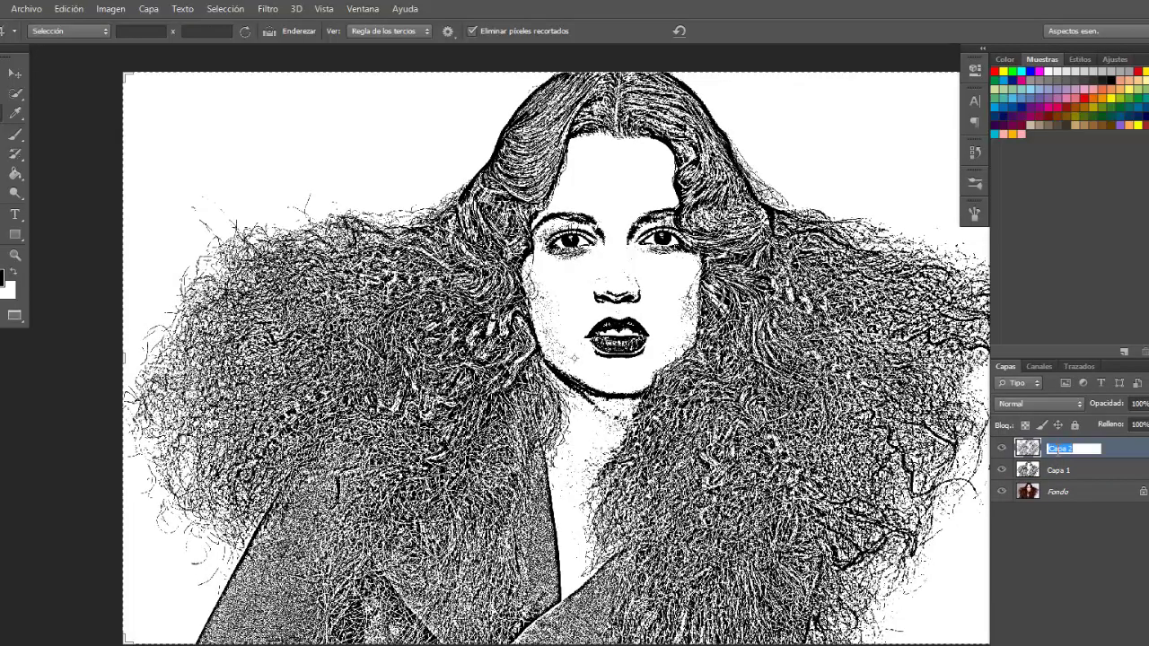
type("Dibujo")
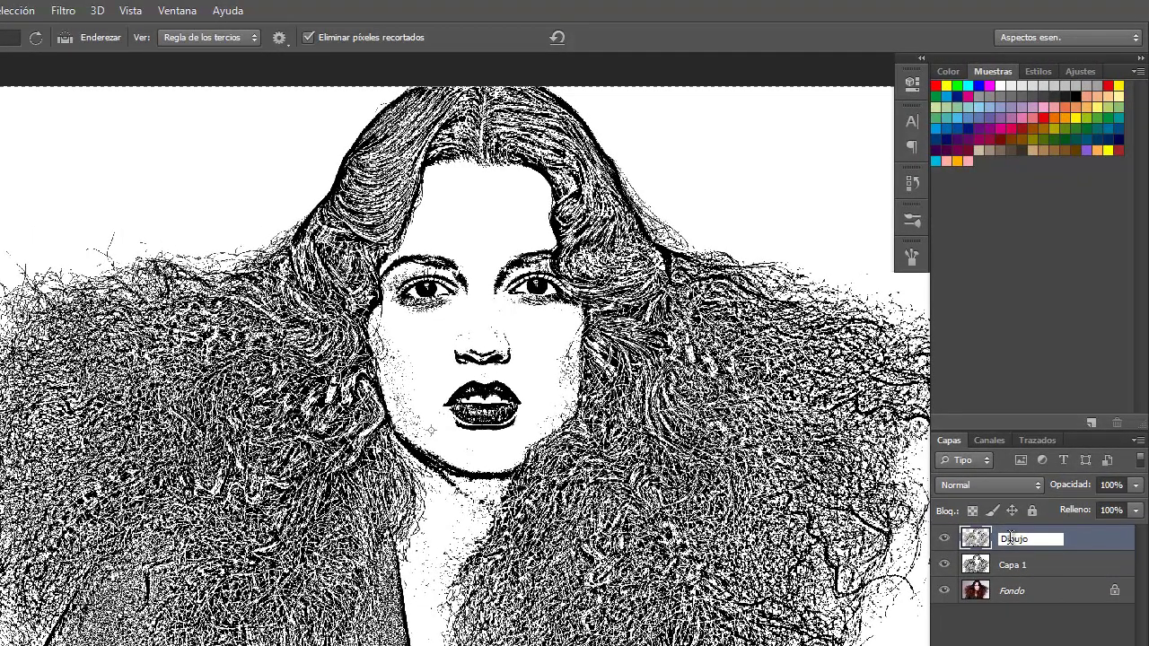
left_click(1034, 569)
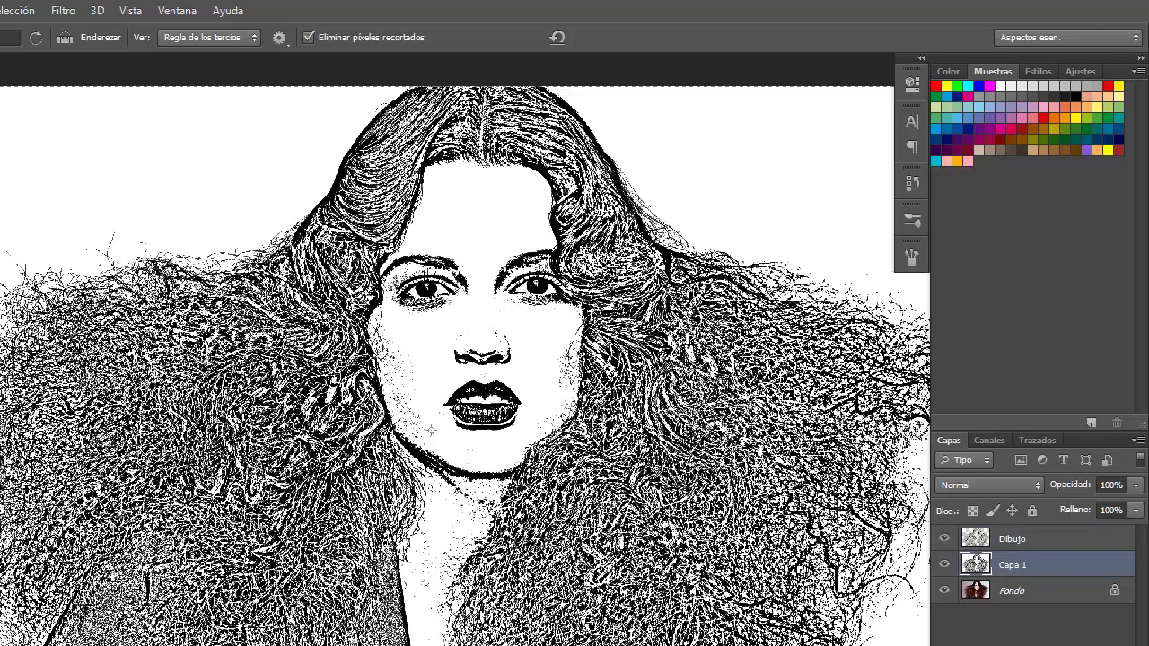
Step: Add a Color uniforme fill layer in near-white fbf6f6
left_click(1041, 642)
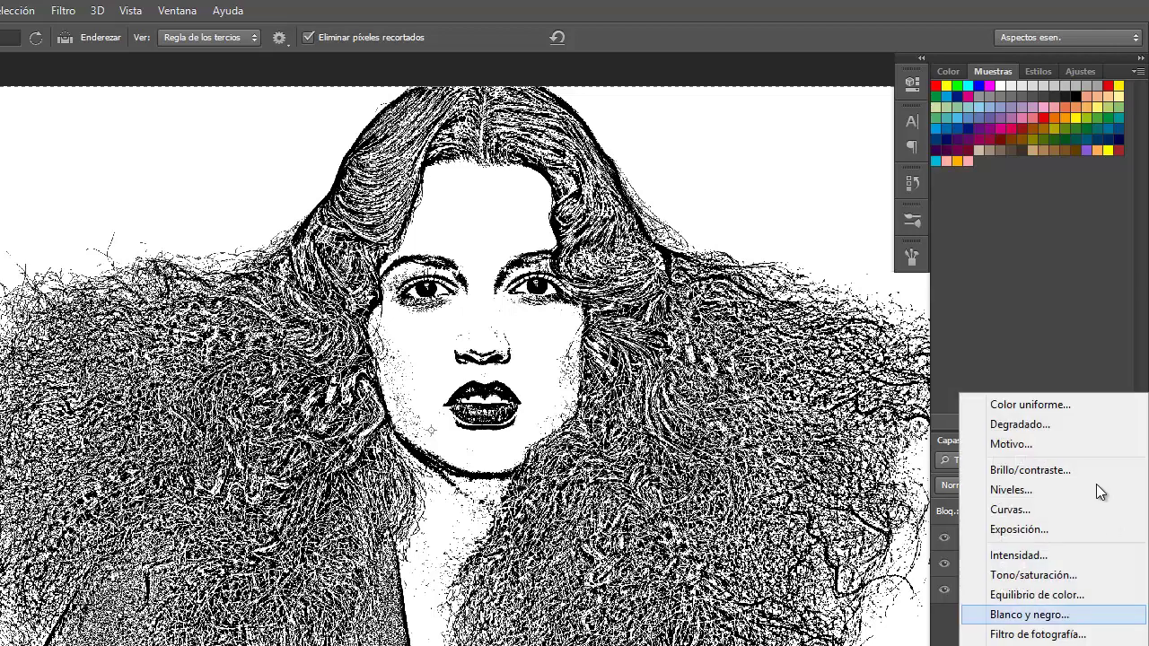
left_click(1052, 409)
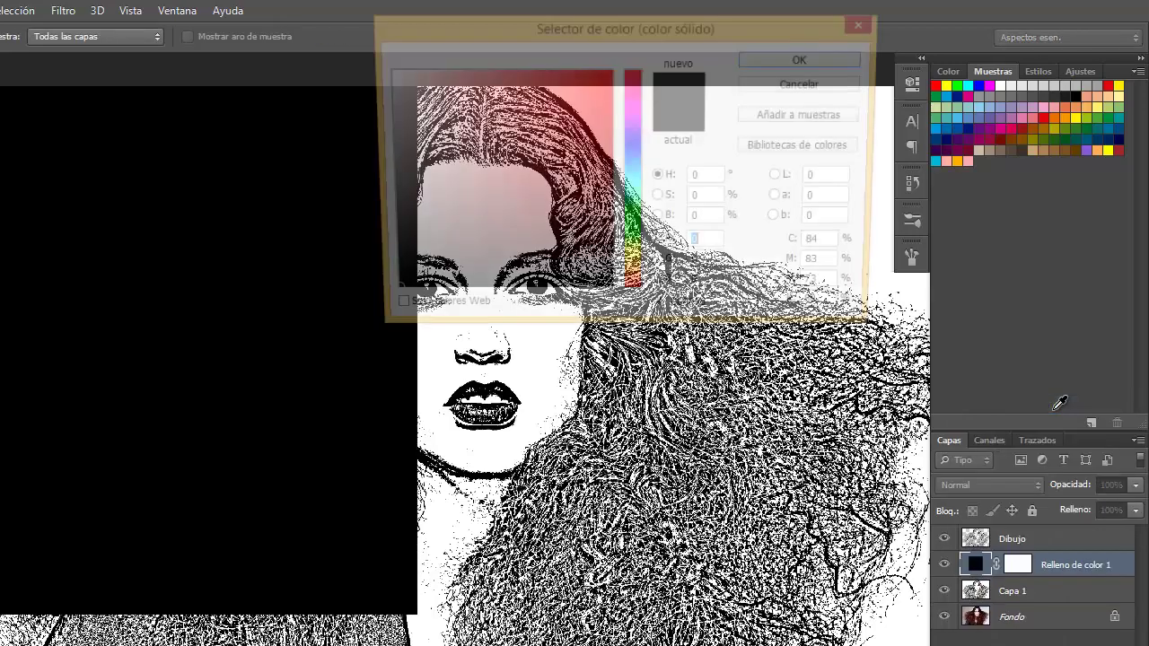
left_click(388, 74)
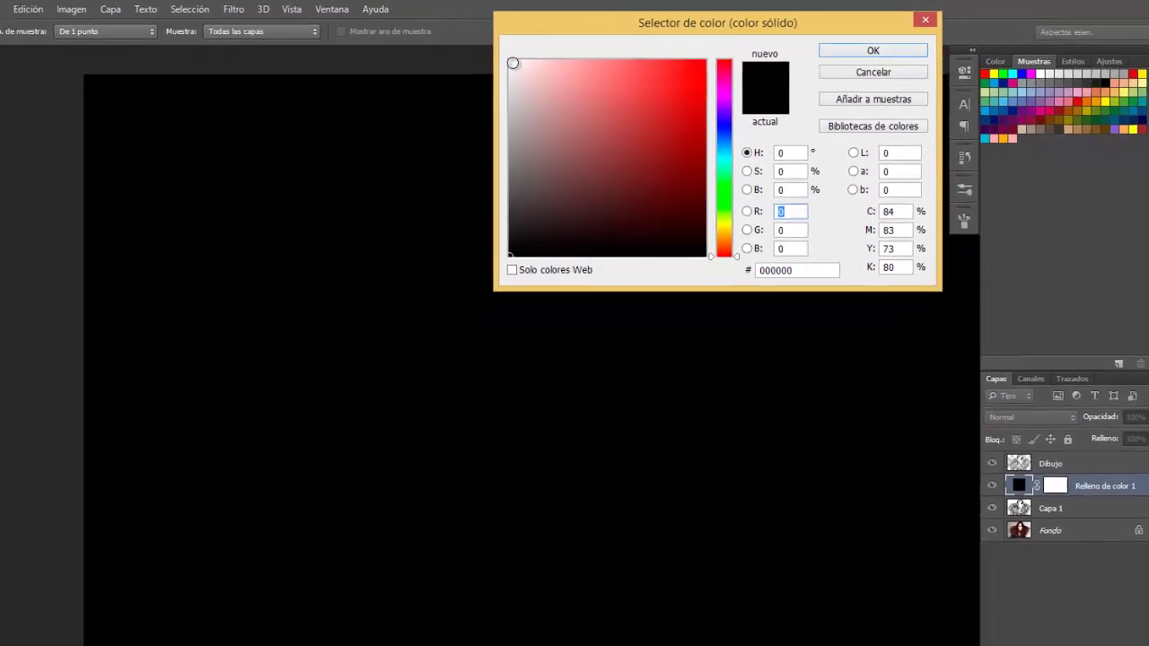
left_click(887, 49)
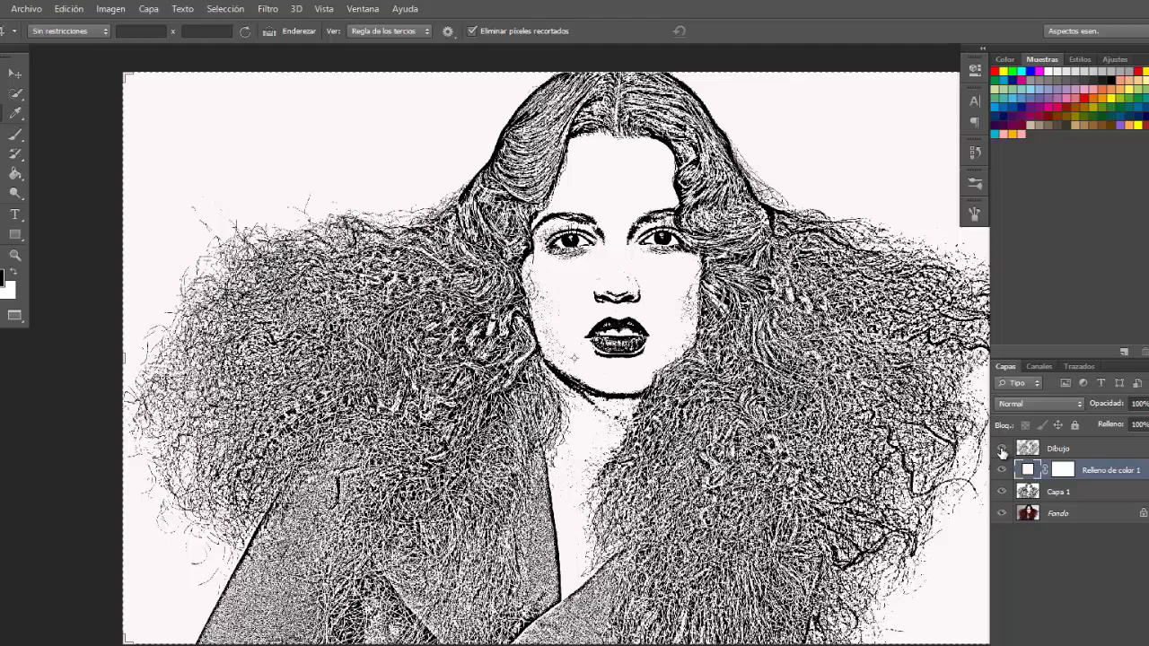
Step: Try a red fill colour, then revert the fill to the original near-white
double_click(1028, 470)
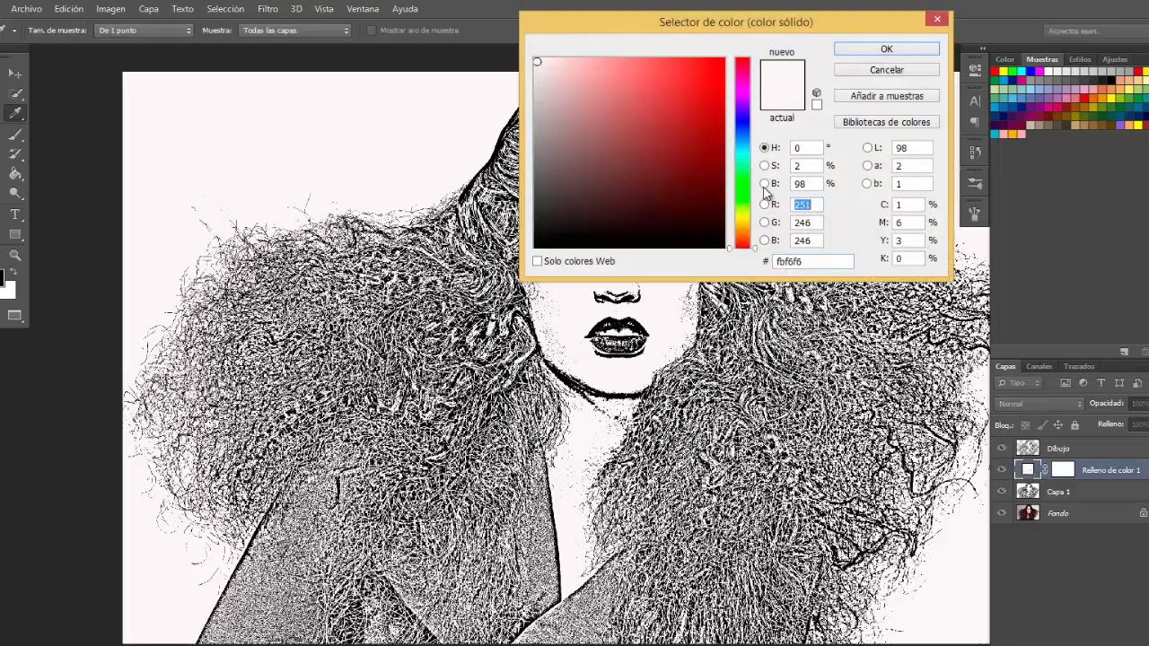
left_click(708, 78)
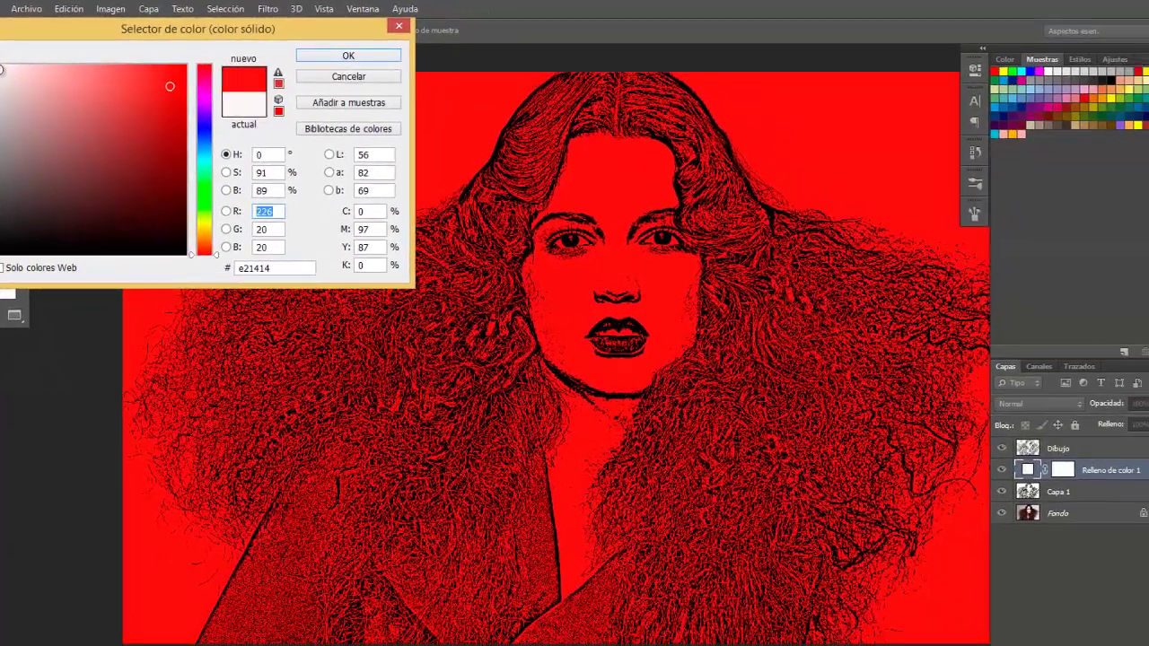
left_click(258, 103)
left_click(349, 54)
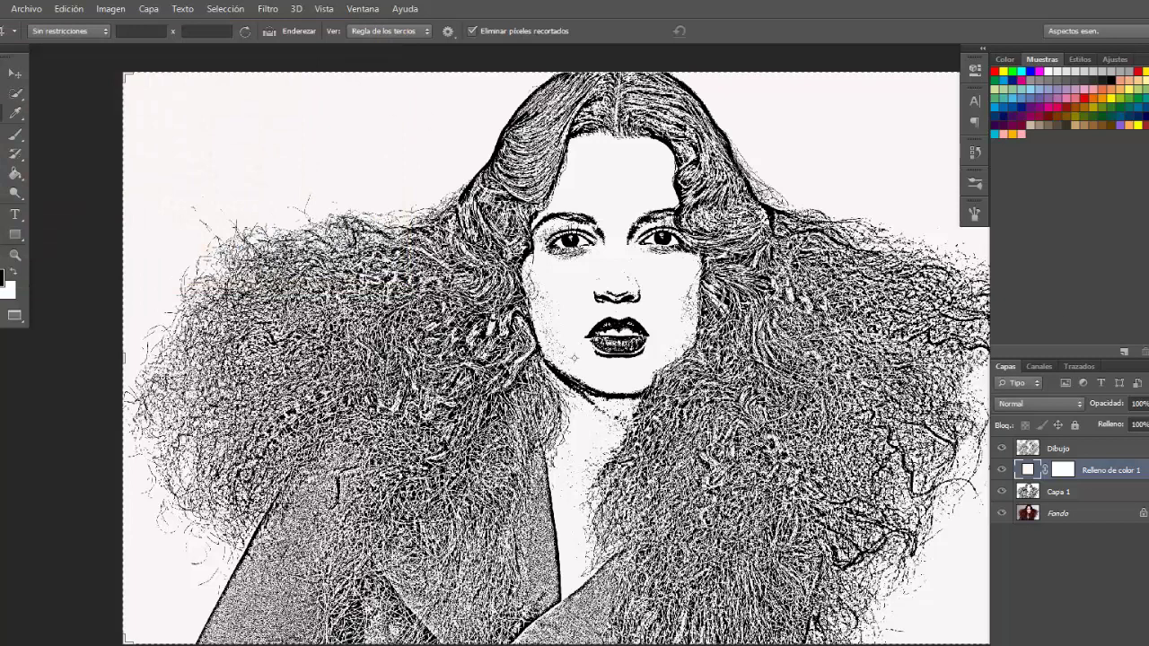
Step: Add an empty layer named Sombreado above Dibujo and begin a new document
left_click(1064, 450)
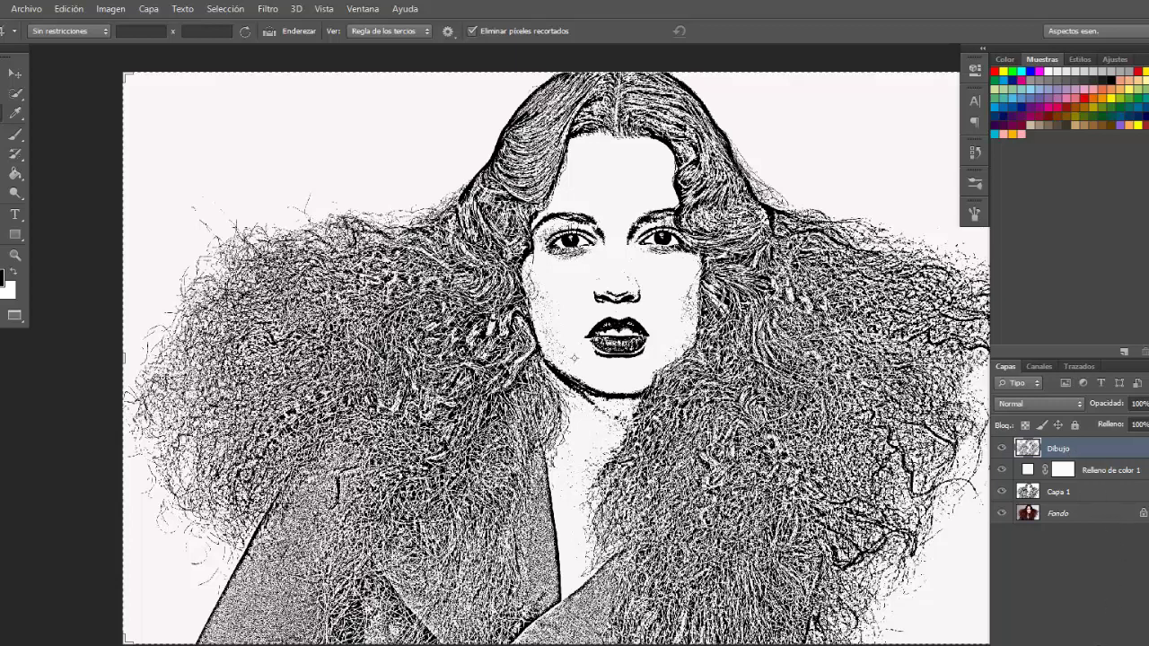
key("ctrl+shift+alt+n")
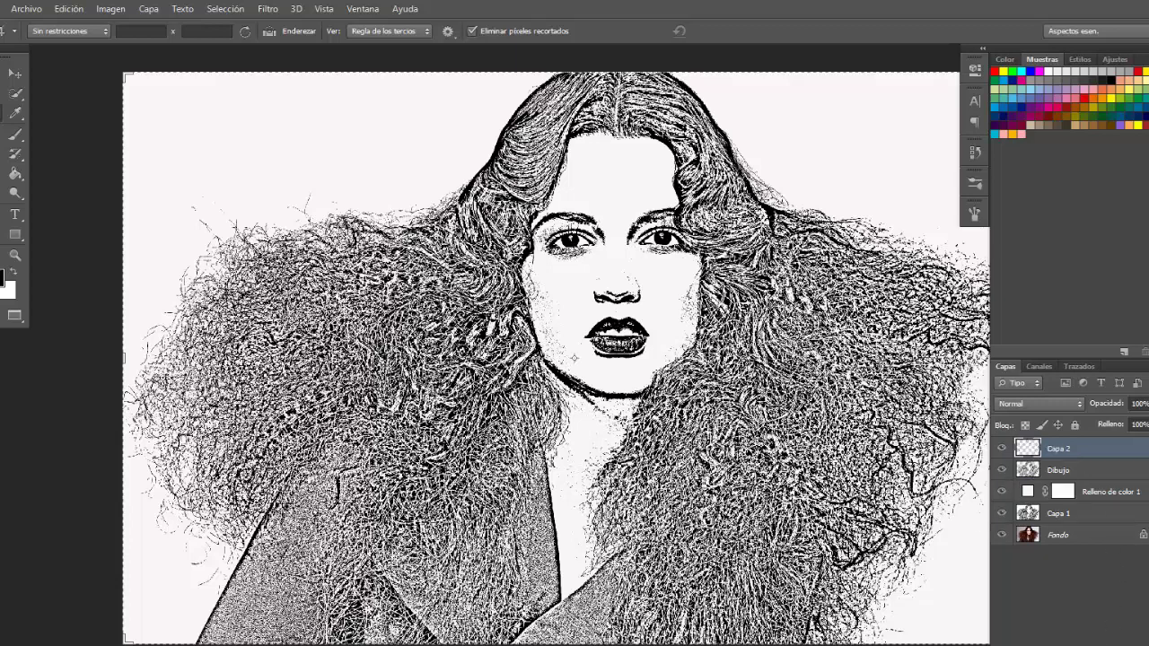
double_click(1058, 451)
type("Sombreado")
left_click(1031, 449)
left_click(38, 11)
left_click(42, 36)
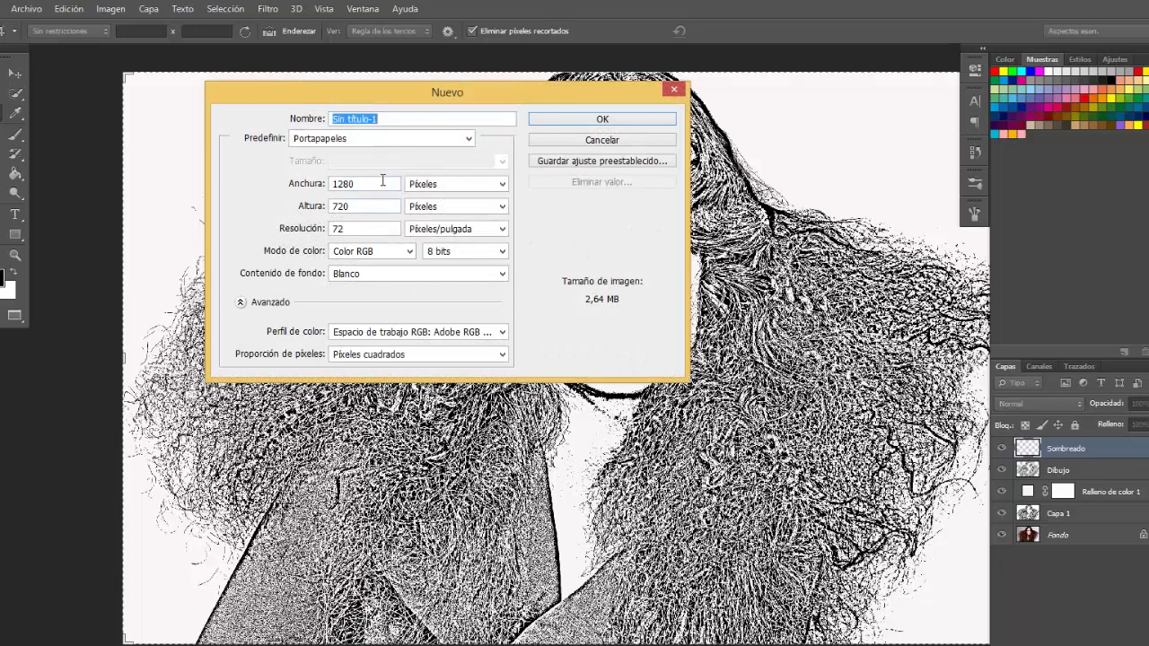
Step: Set width 1000 and height 1000 pixels in the Nuevo dialog and create the document
double_click(382, 182)
type("100")
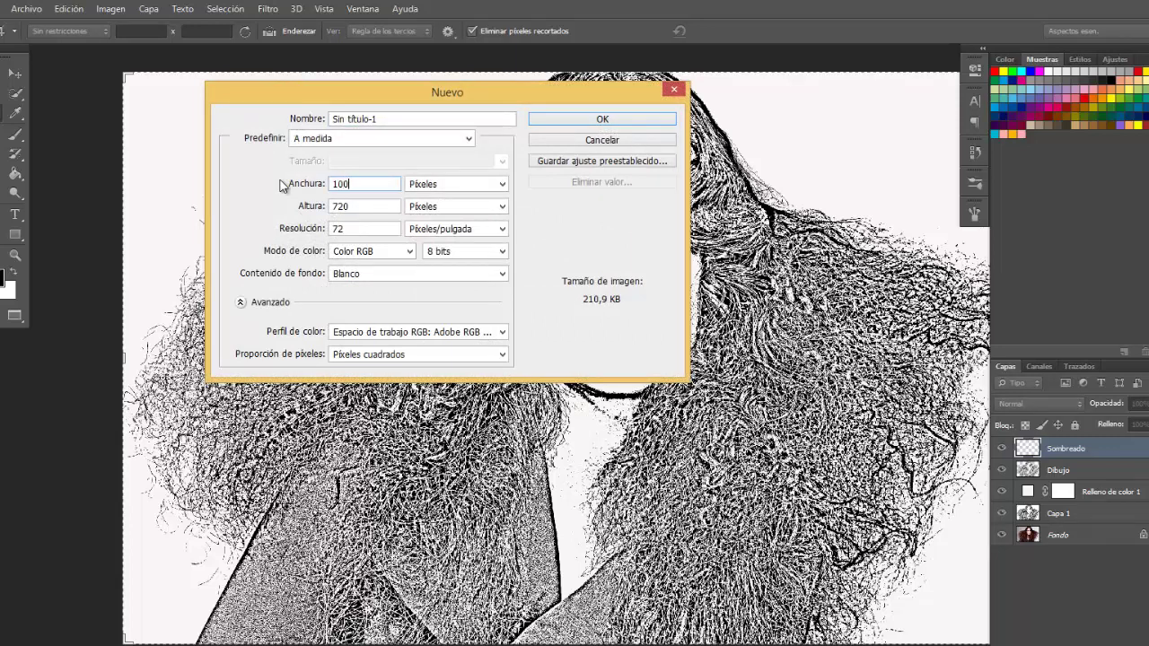
type("0")
key("Tab")
key("Tab")
type("10")
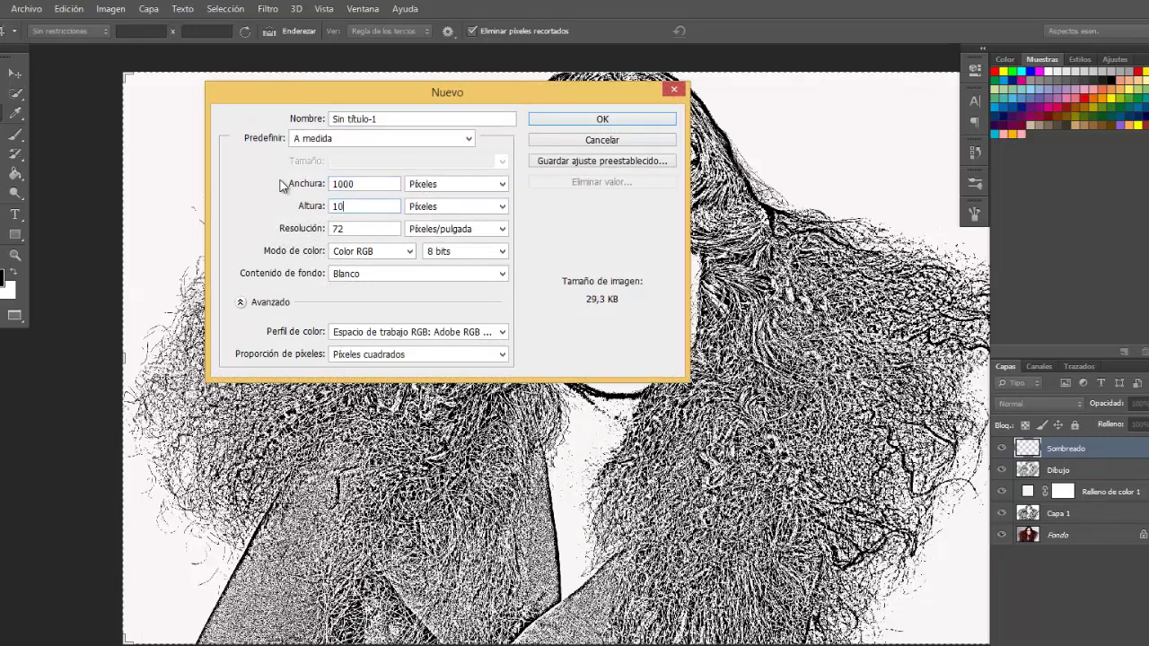
type("00")
key("Return")
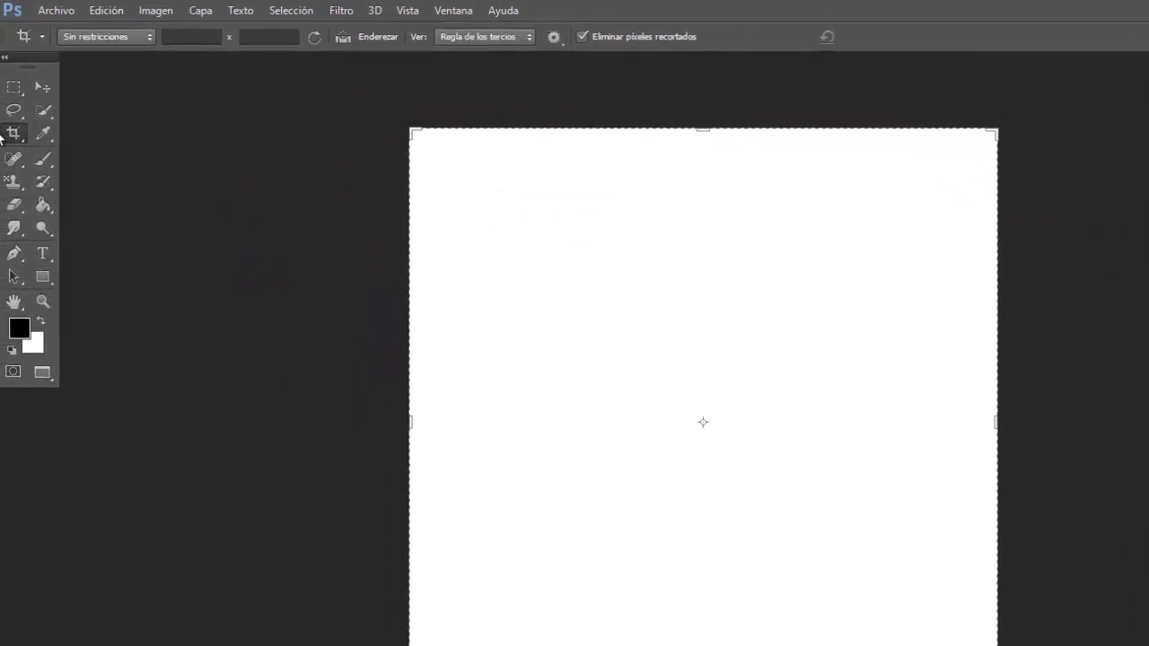
Step: Replace the brushes with the Pinceles gruesos set without saving, and pick the 104 px brush
left_click(52, 159)
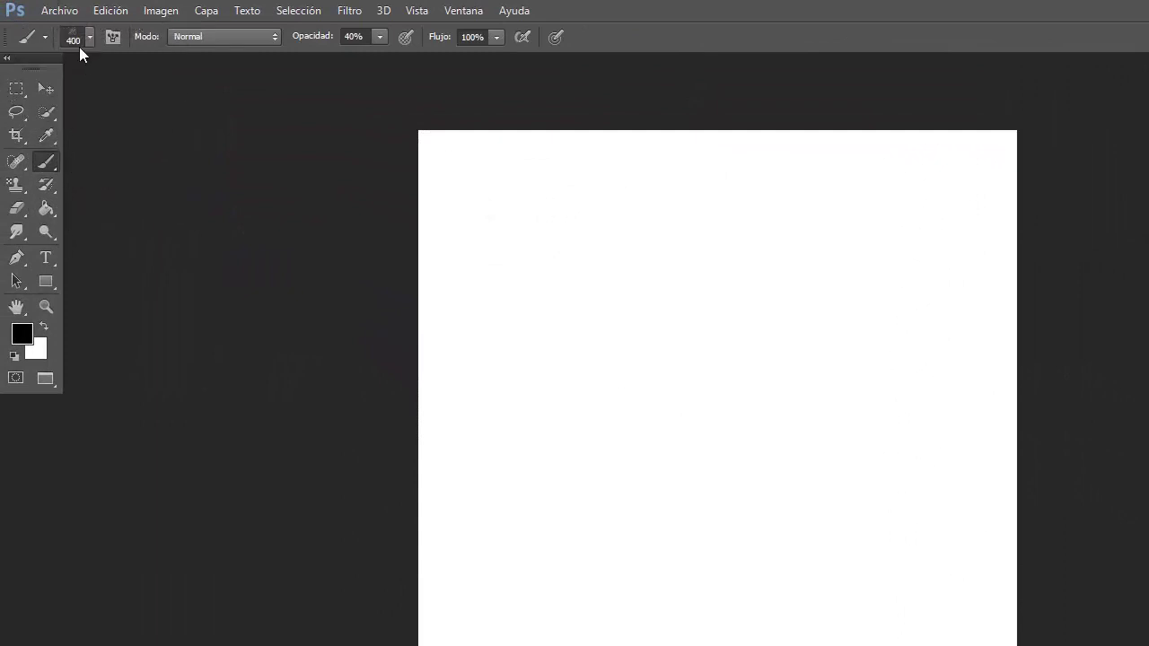
left_click(88, 41)
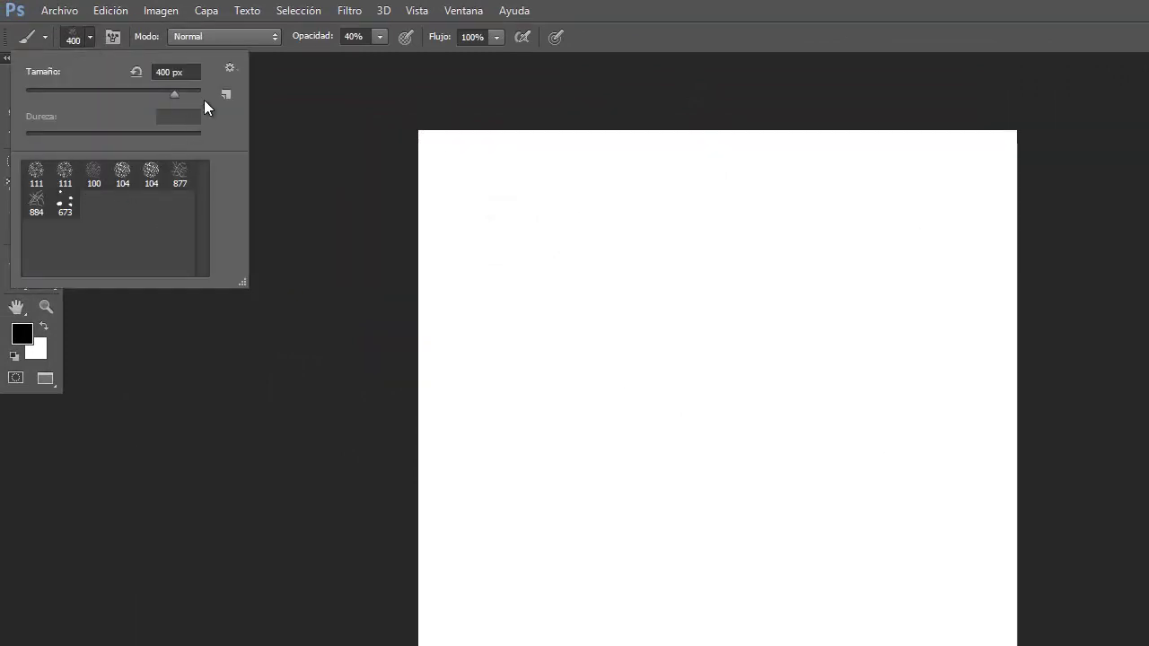
left_click(229, 66)
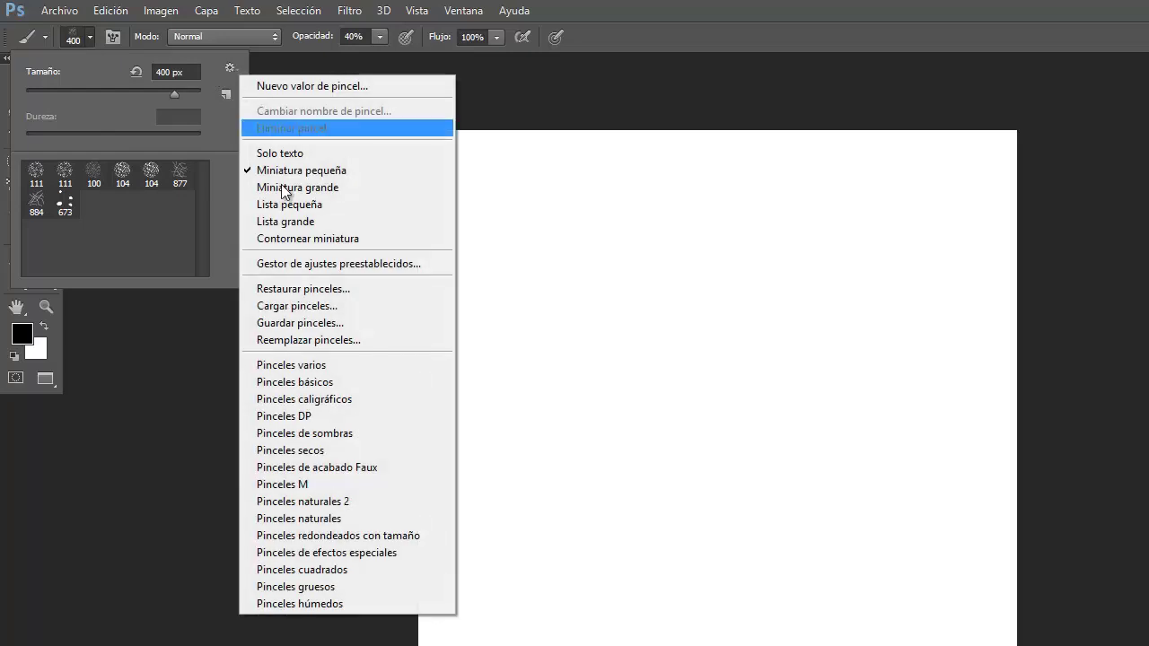
left_click(331, 585)
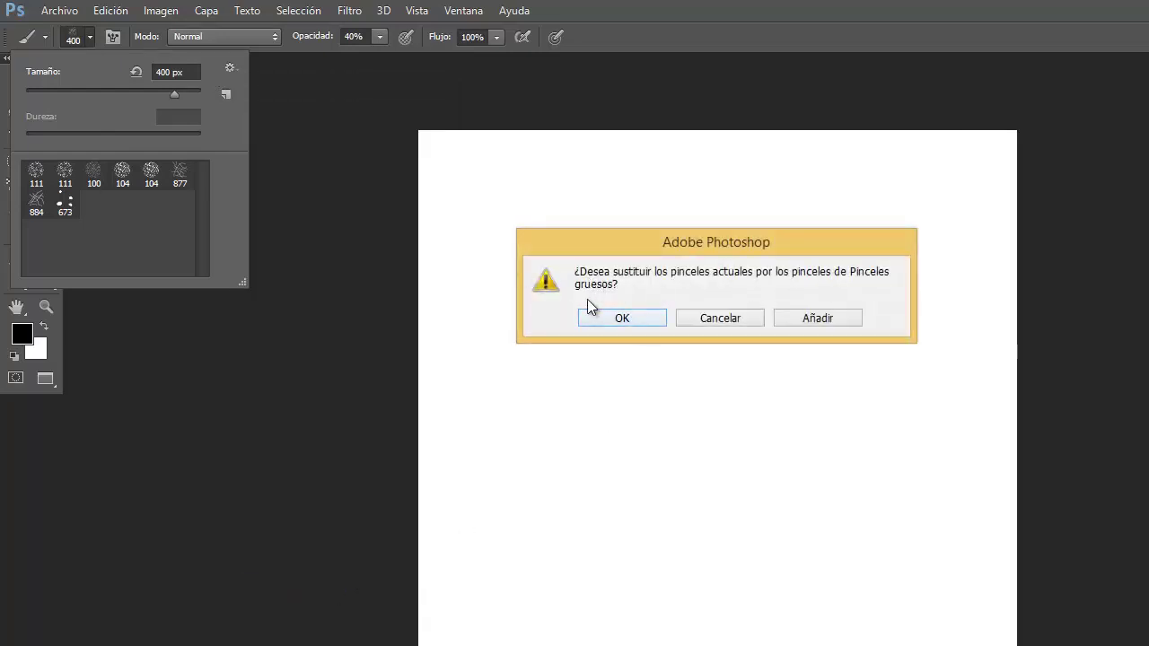
left_click(633, 318)
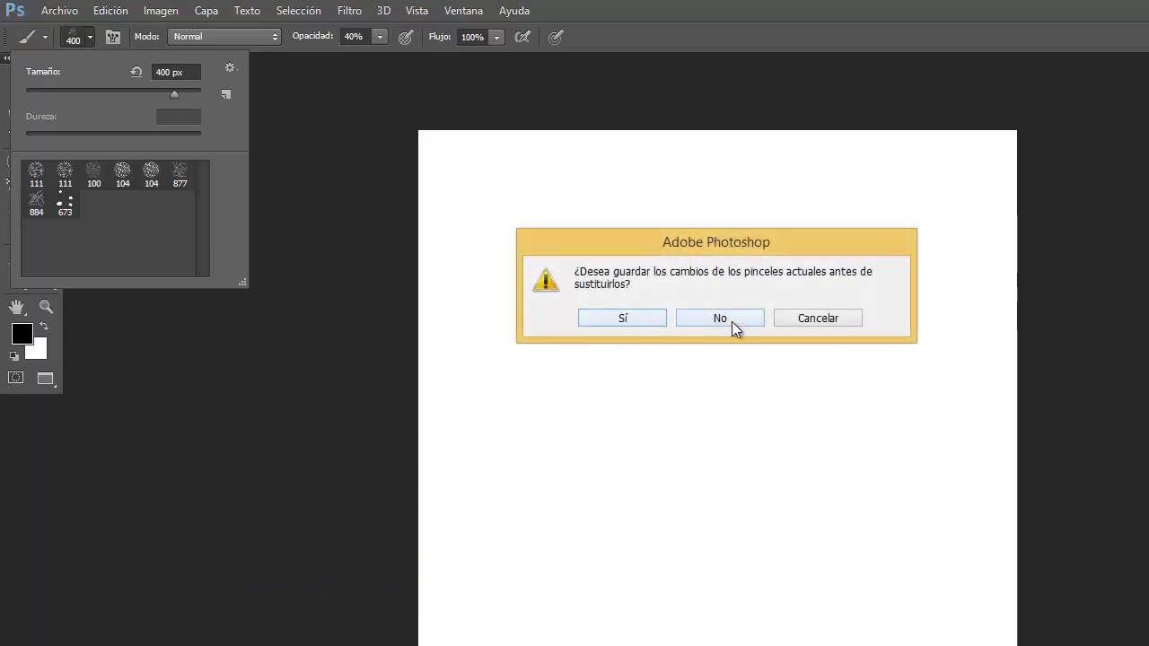
left_click(727, 316)
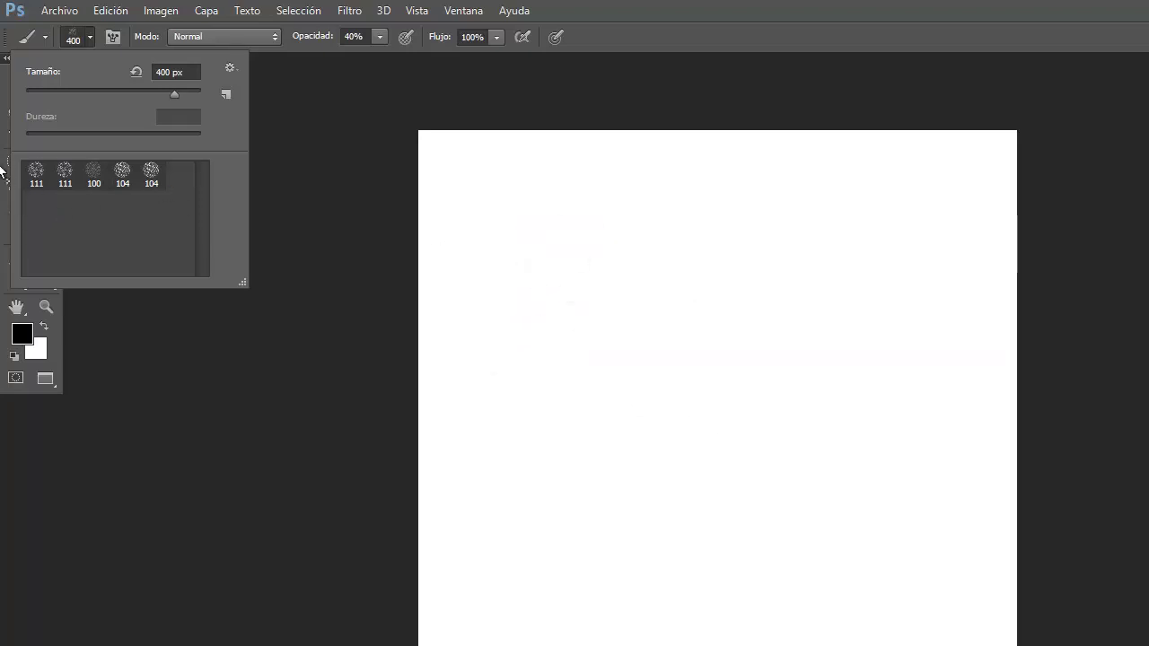
left_click(150, 179)
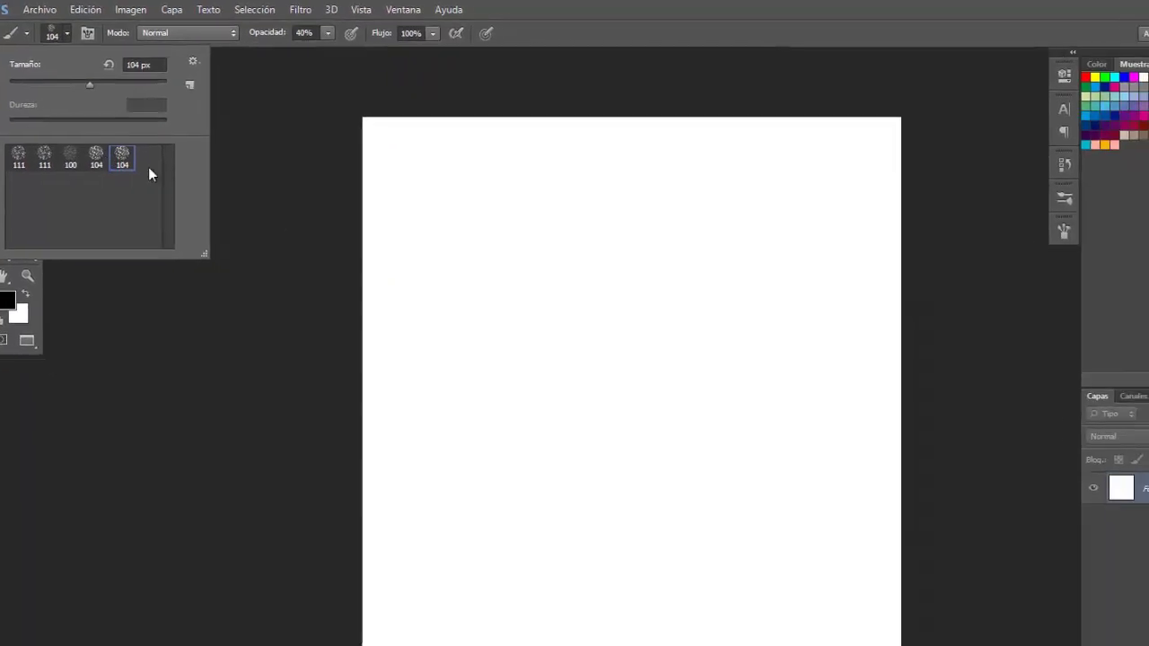
Step: Raise the brush opacity to 100% and stamp five solid black blots around the page
left_click(449, 224)
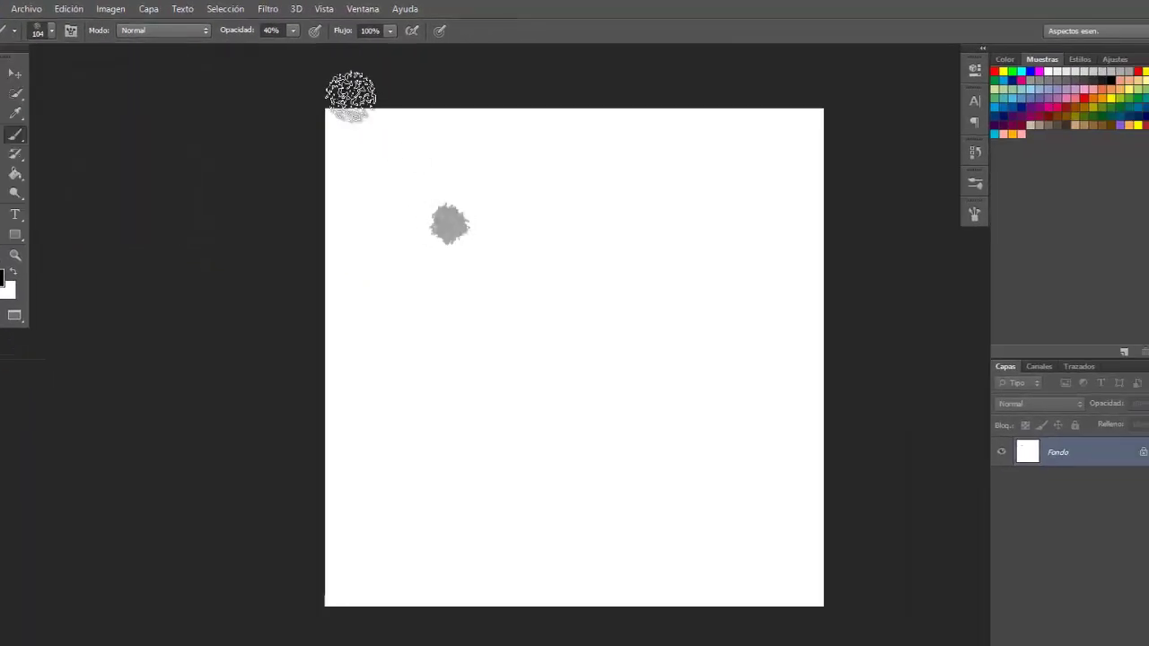
left_click(293, 32)
left_click_drag(293, 43, 378, 47)
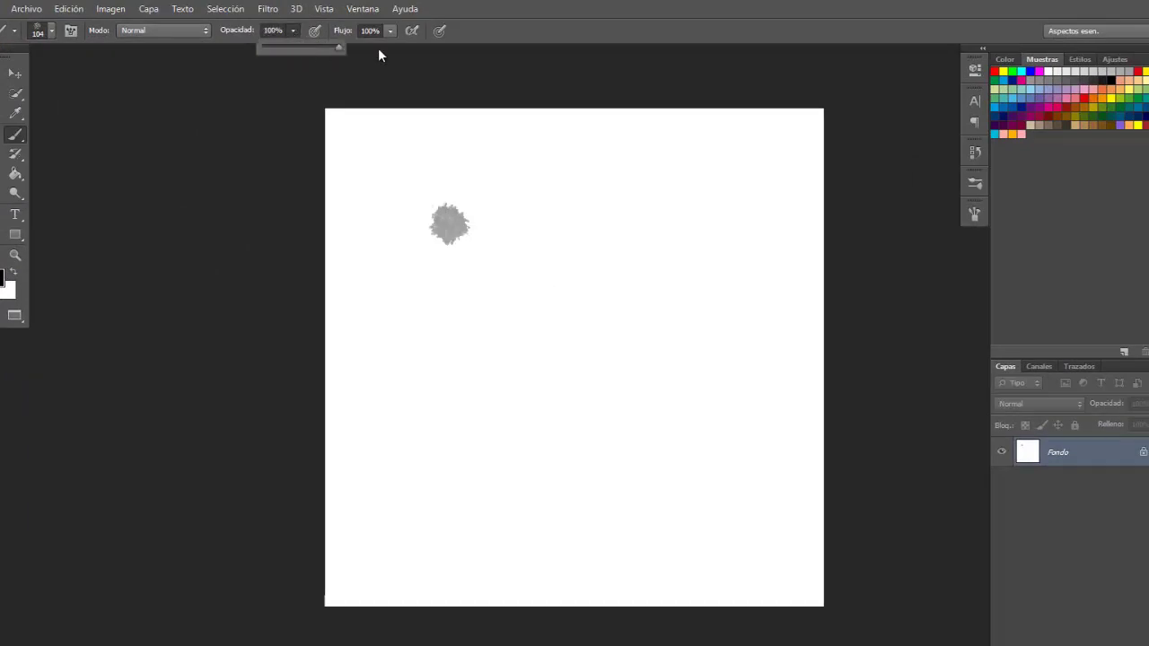
left_click_drag(436, 211, 447, 220)
left_click(525, 310)
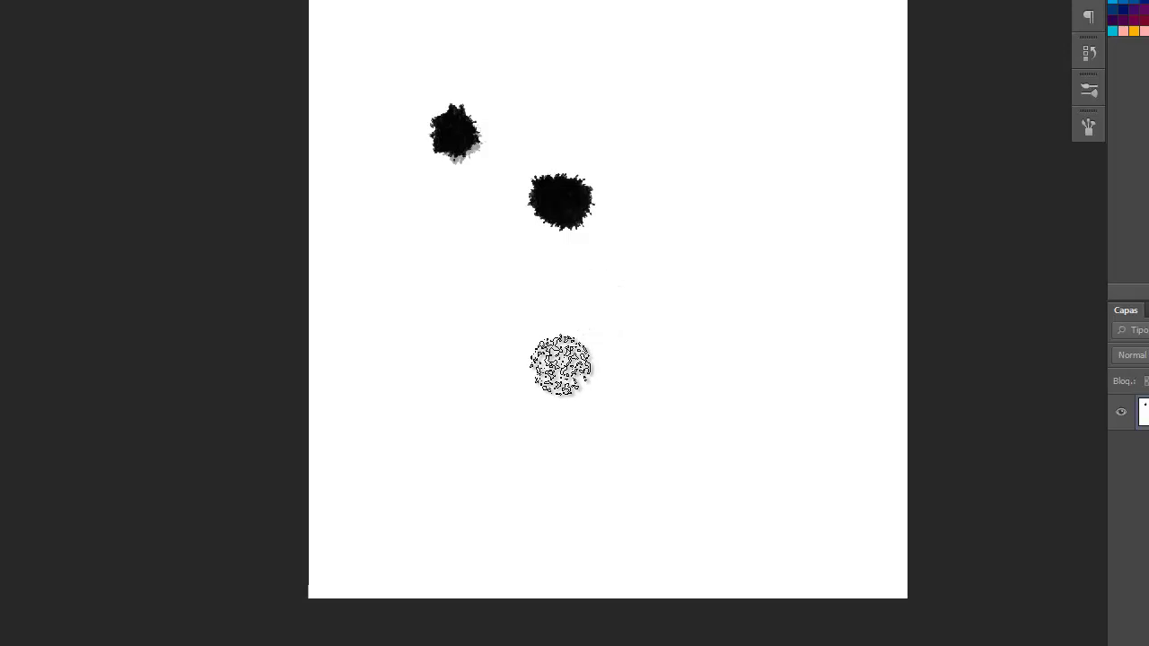
left_click(561, 357)
left_click_drag(718, 183, 732, 236)
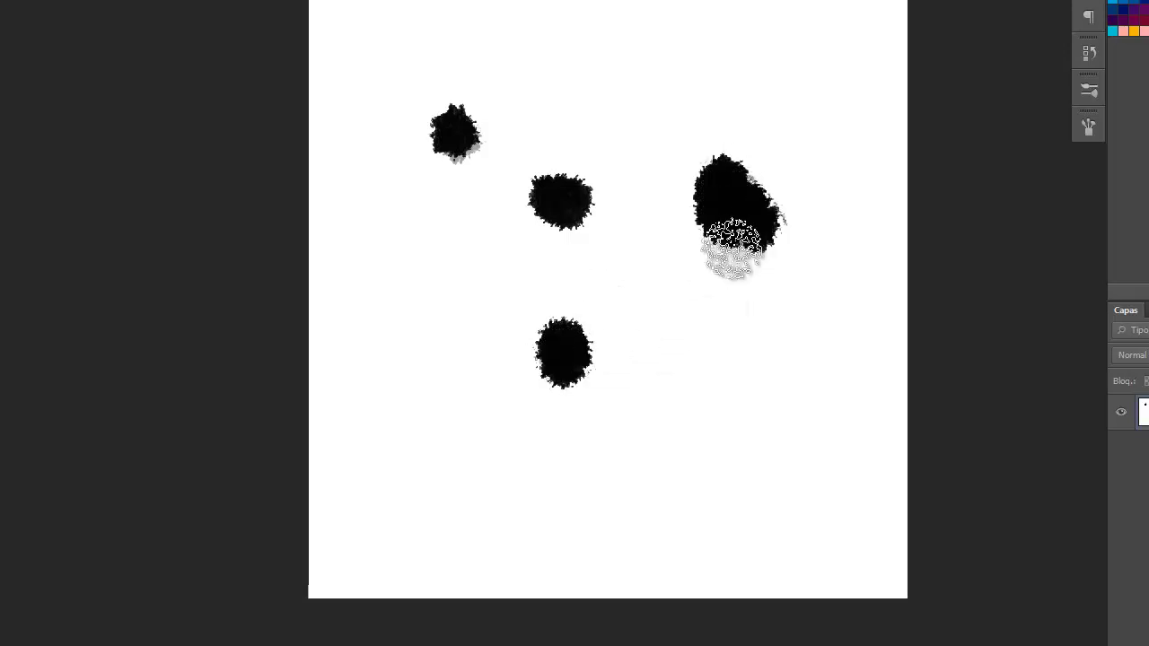
mouse_move(725, 456)
left_mouse_down()
mouse_move(693, 438)
mouse_move(705, 437)
left_mouse_up()
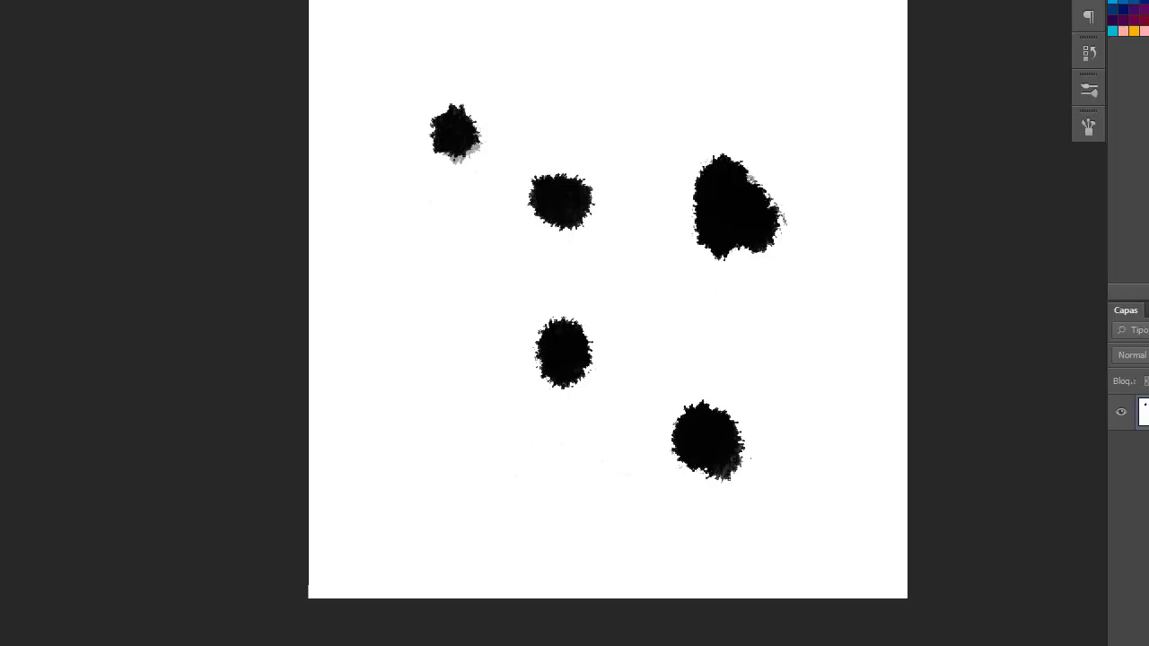
key("alt+e")
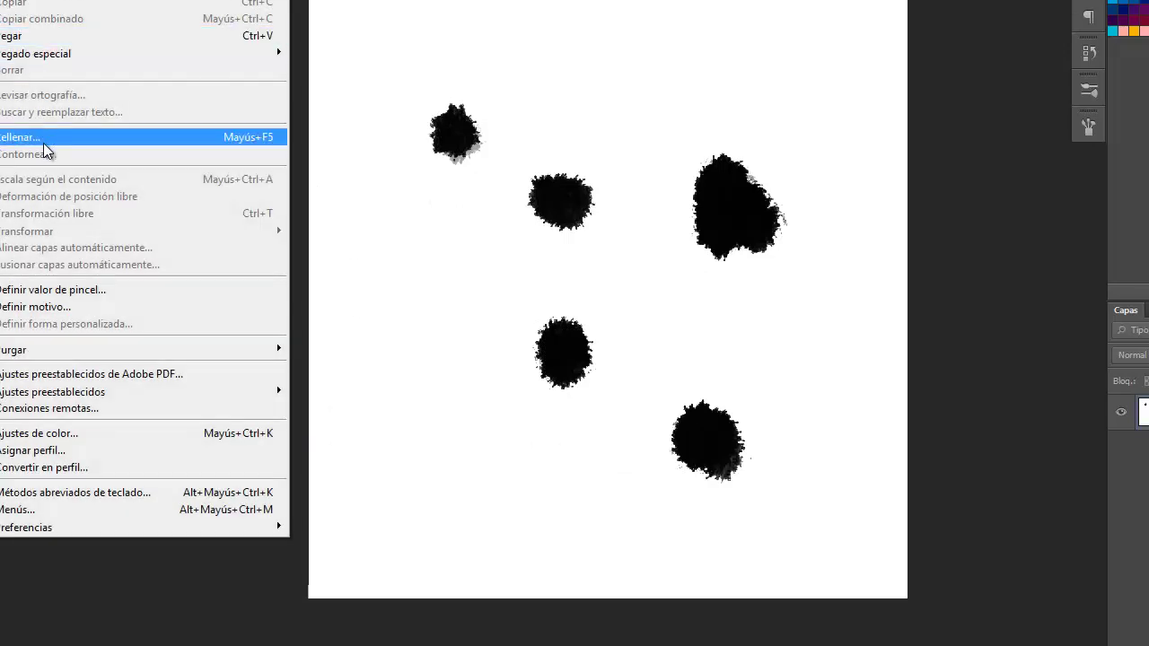
Step: Define the five blots as a new brush preset named manchas
left_click(57, 289)
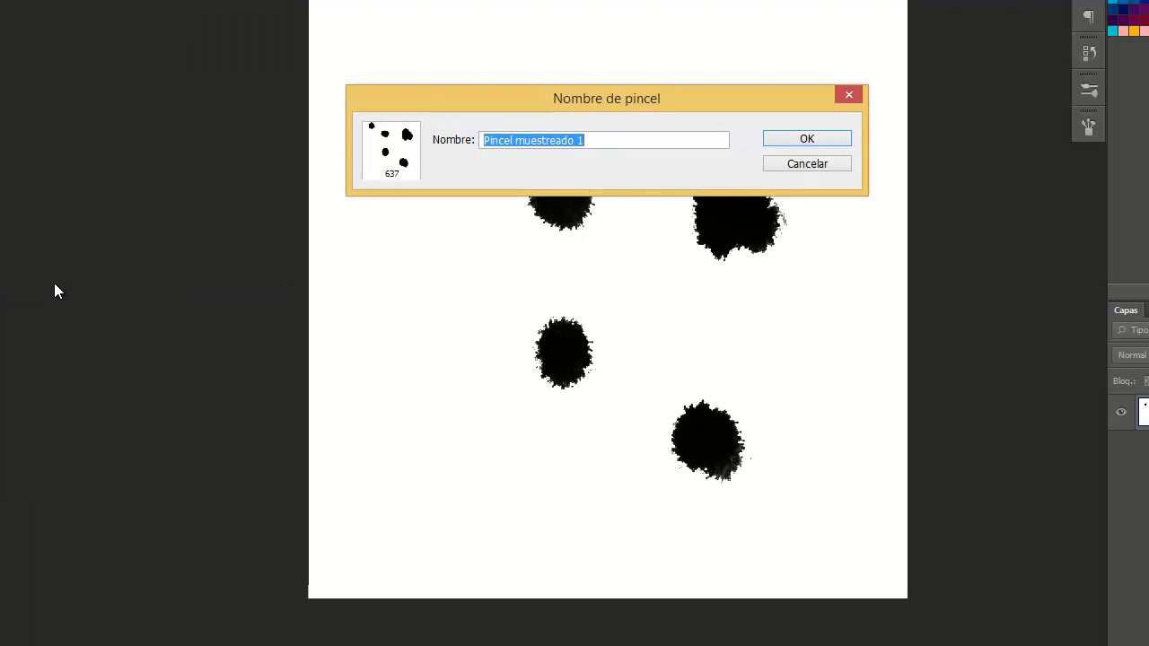
type("manchas")
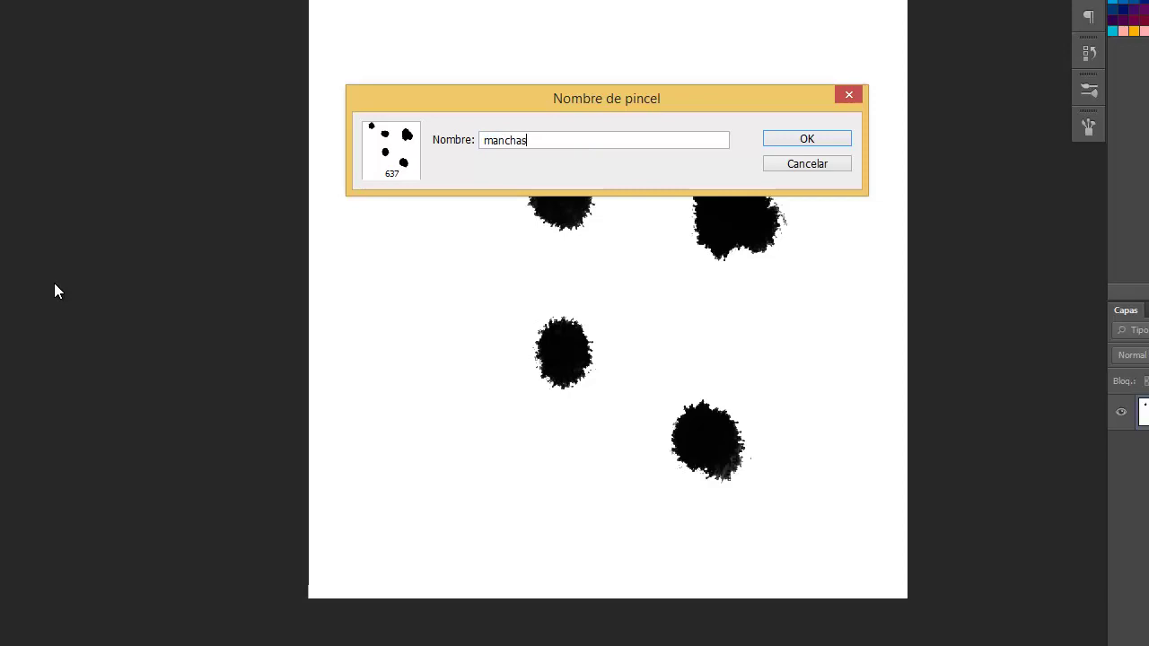
left_click(743, 226)
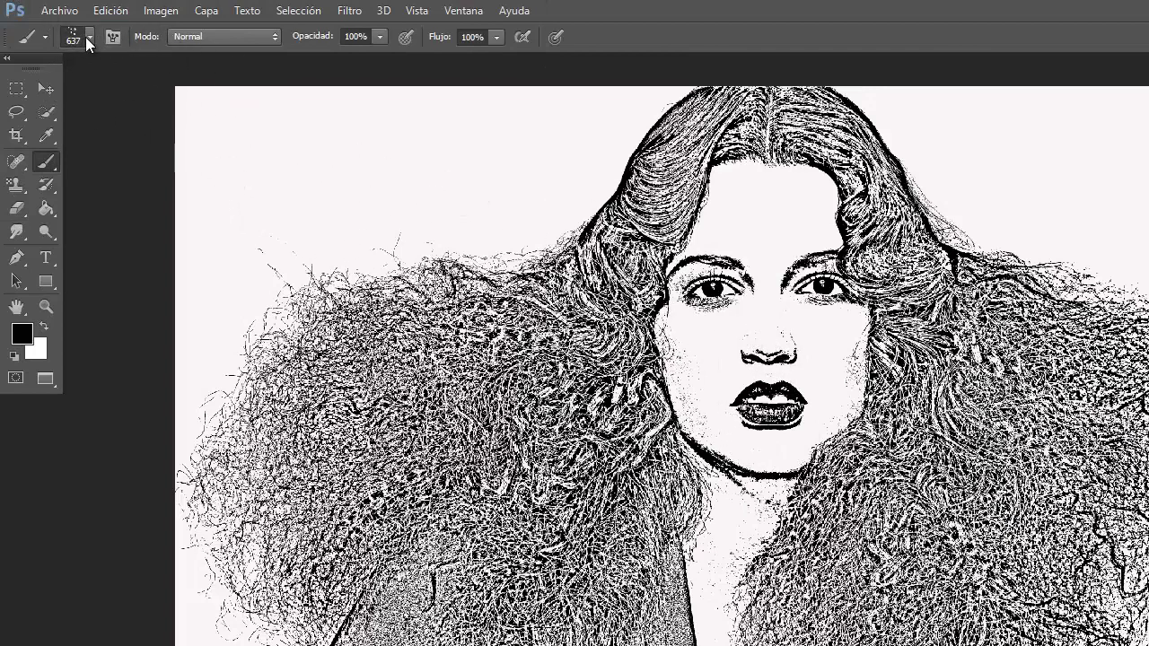
Step: Shrink the manchas brush in the preset picker from 637 px to 33 px
left_click(89, 36)
left_click_drag(183, 93, 54, 101)
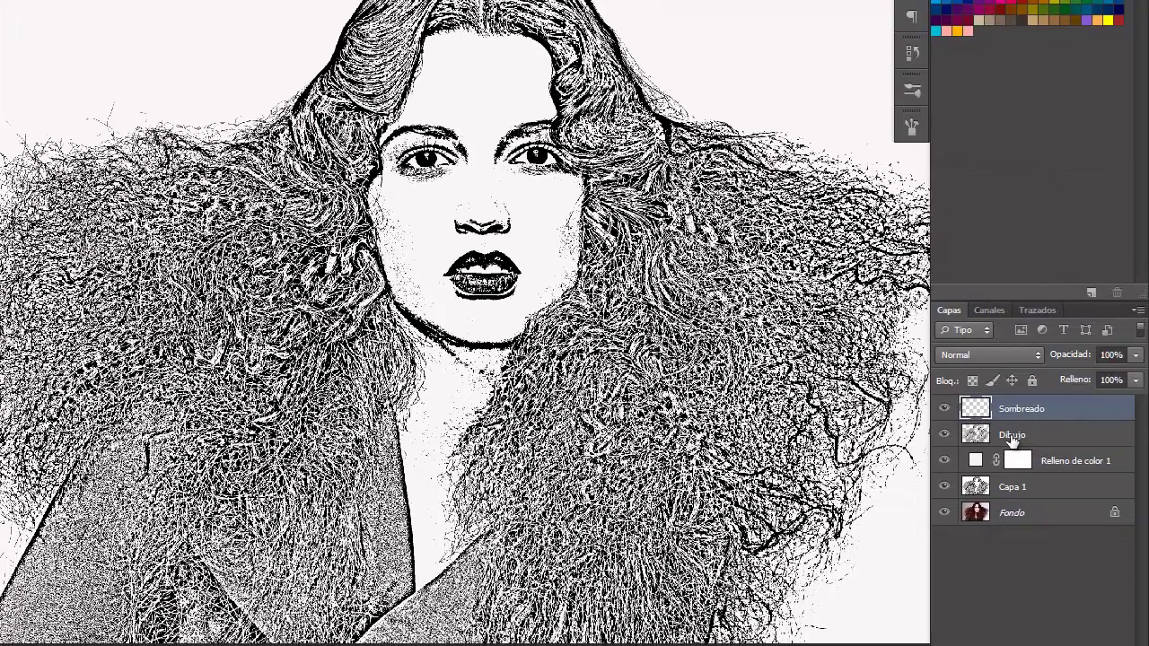
Step: Set the Dibujo line-art layer's opacity to 29%
left_click(1013, 435)
left_click(1136, 355)
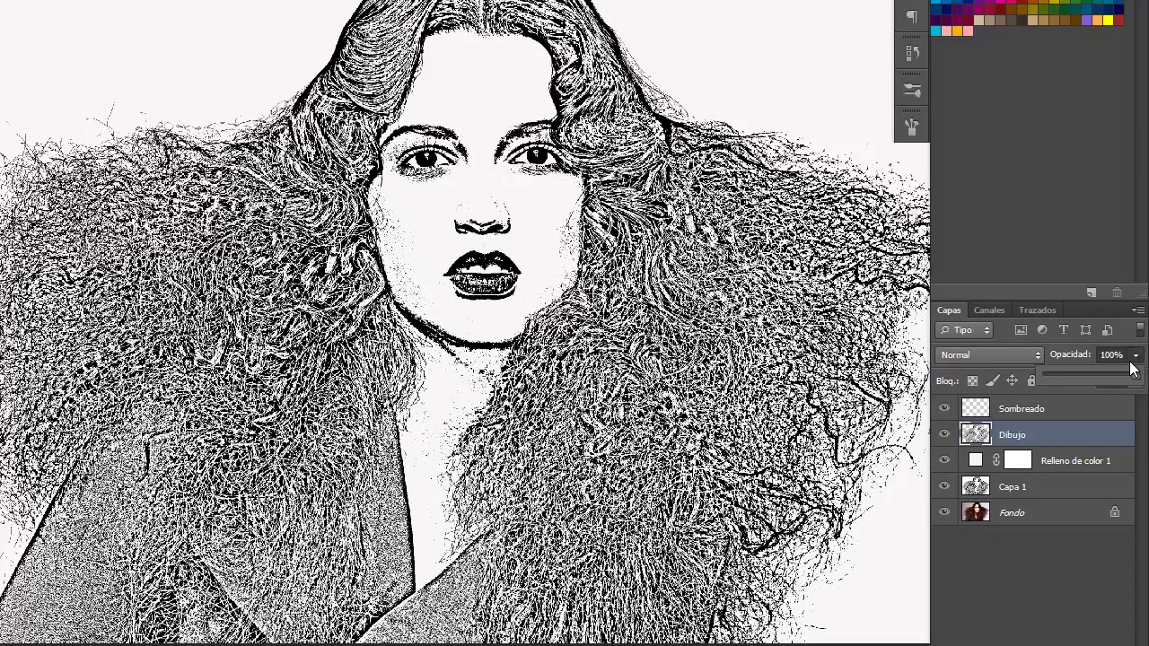
left_click(1064, 374)
left_click_drag(1064, 373, 1071, 372)
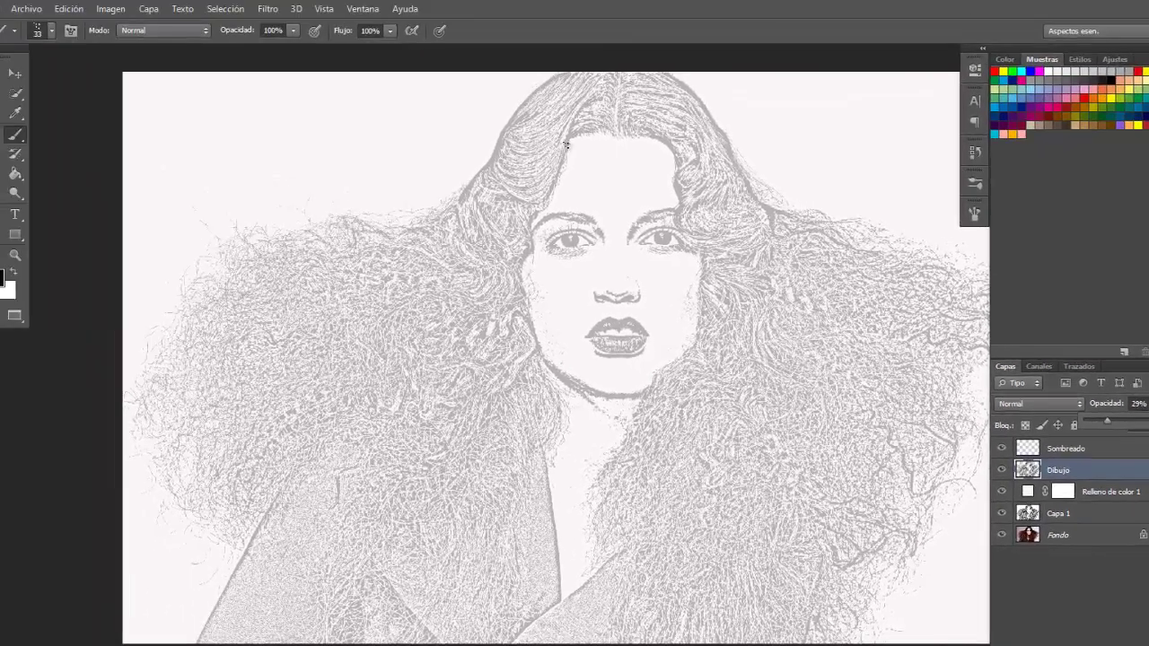
left_click(566, 140)
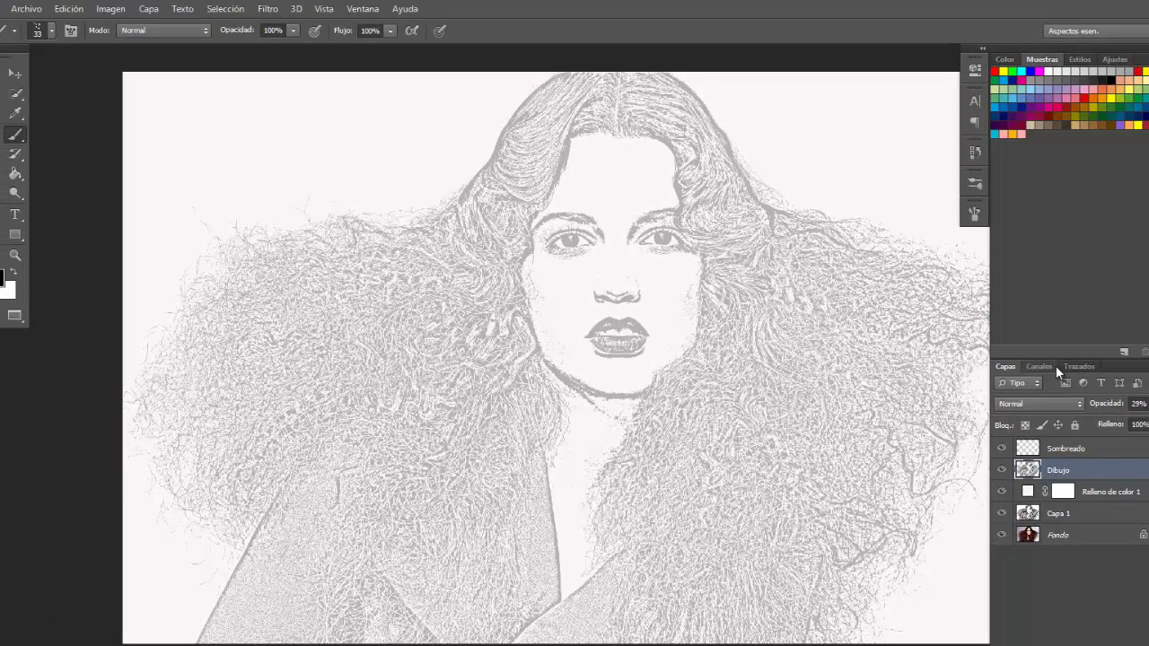
left_click(1060, 453)
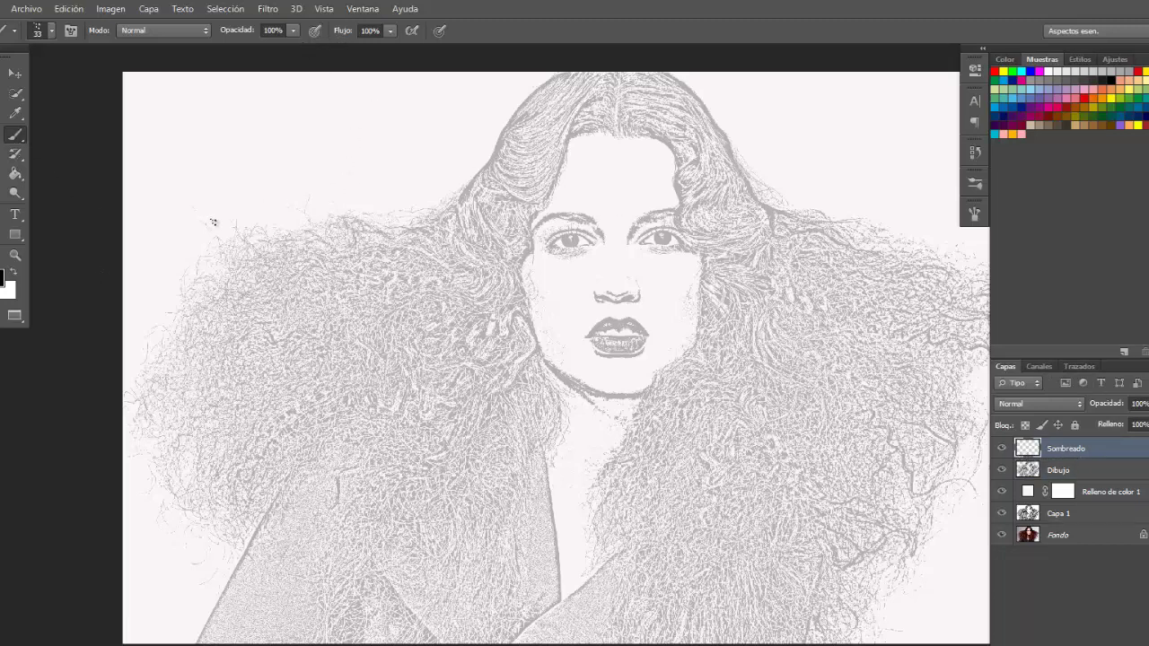
Step: Undo the dark test stroke via History and set brush opacity to 34%
mouse_move(566, 146)
left_mouse_down()
mouse_move(537, 207)
mouse_move(553, 176)
left_mouse_up()
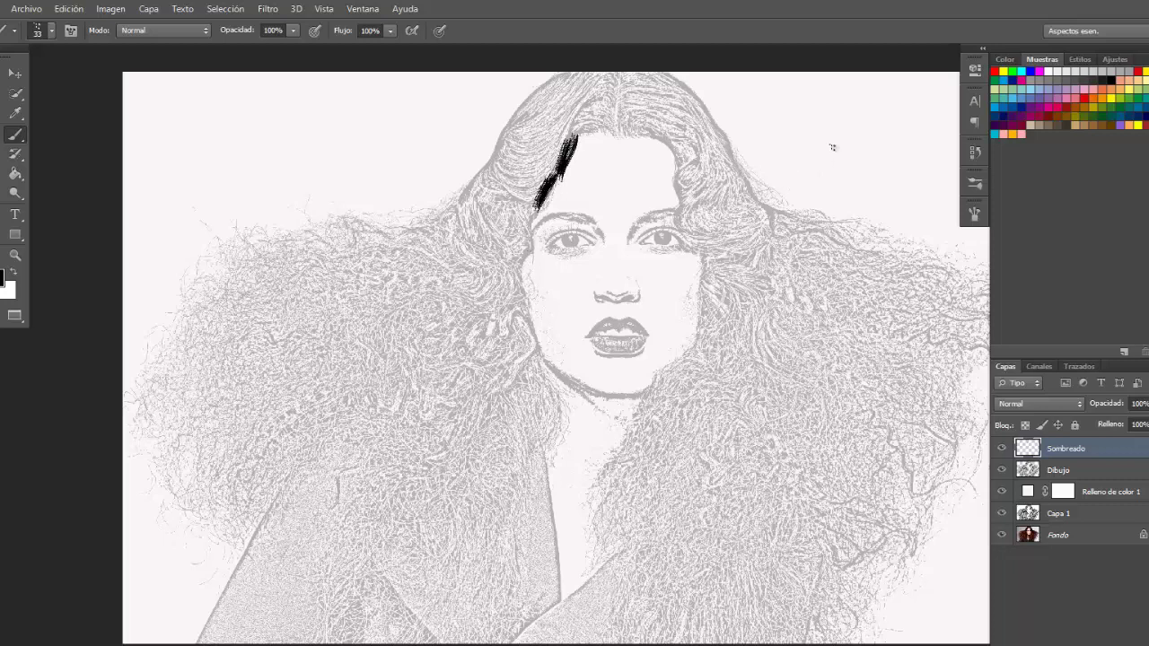
left_click(973, 152)
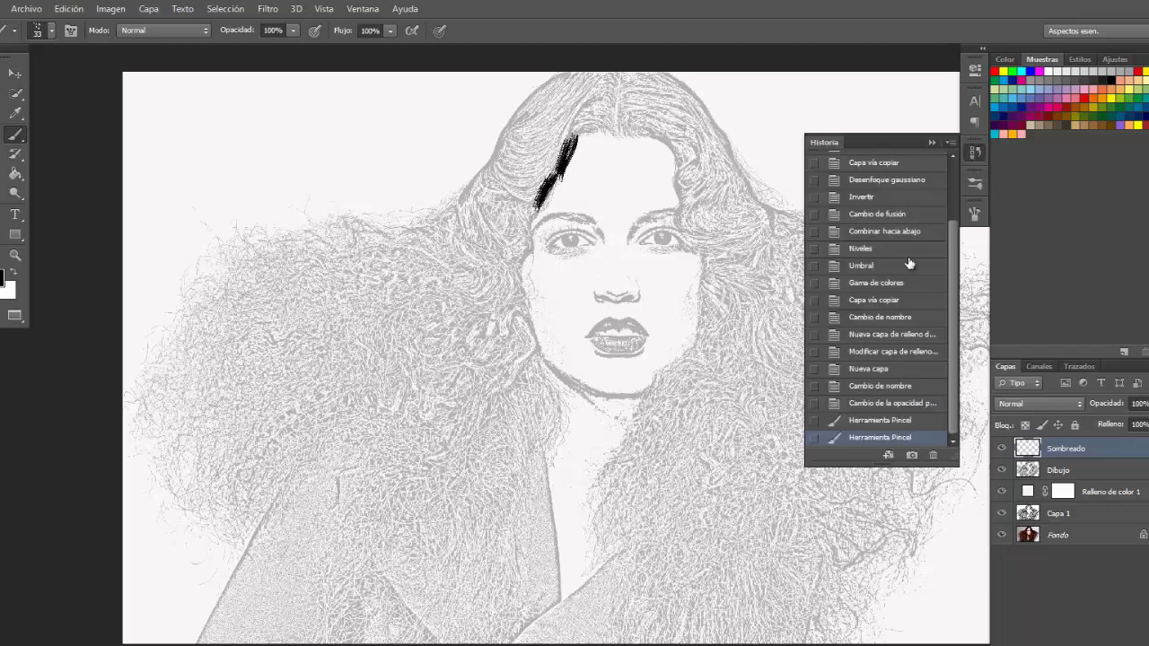
left_click(880, 406)
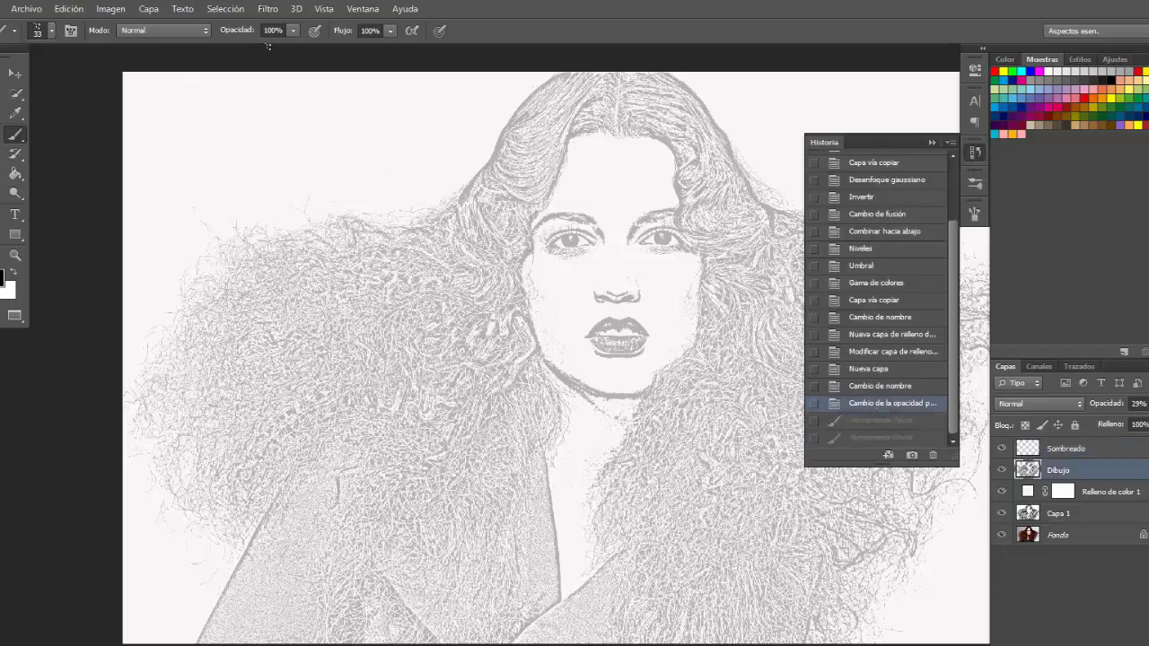
left_click(294, 33)
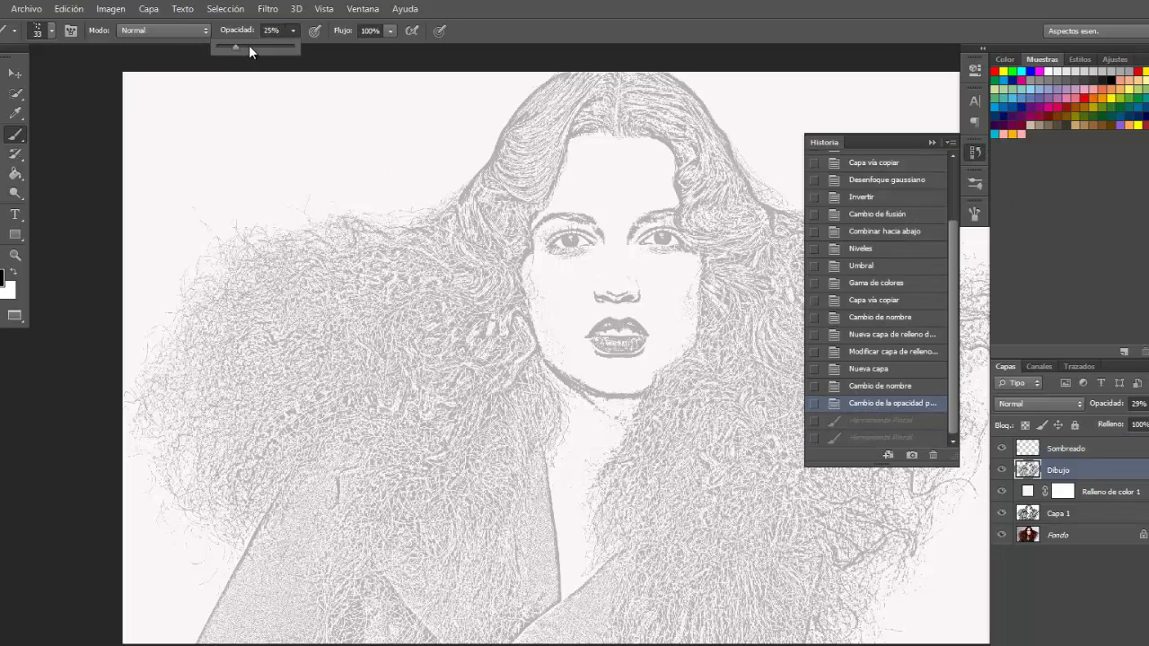
left_click(250, 47)
left_click(567, 149)
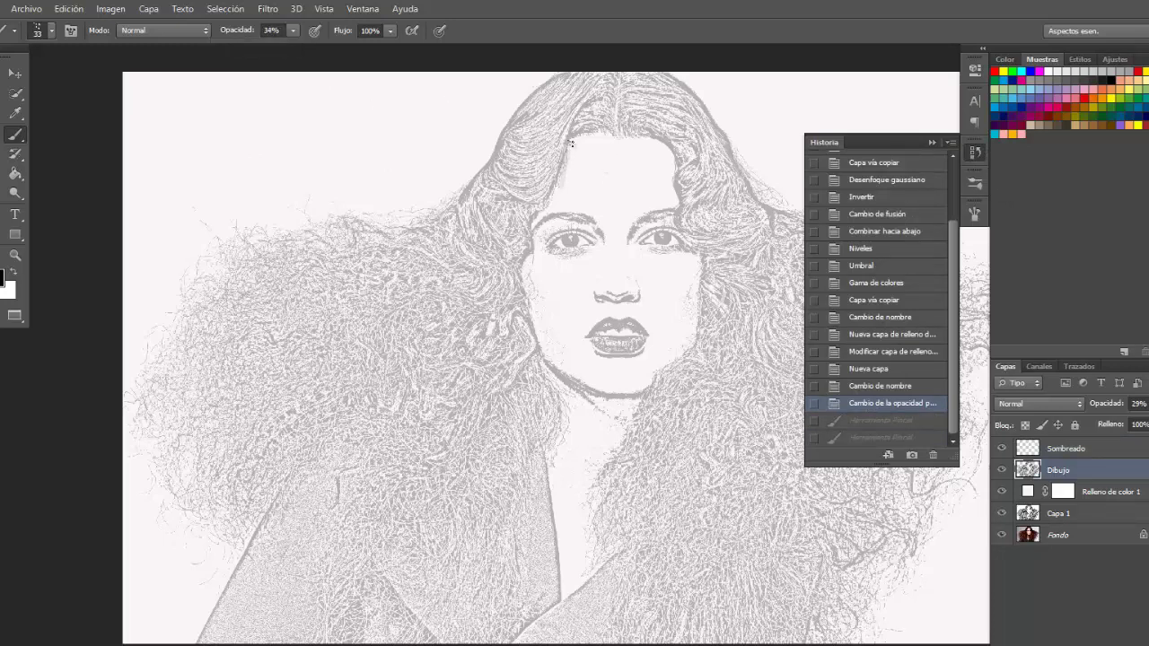
Step: Try faint test strokes on the hair, then undo them in History
left_click_drag(567, 162, 546, 205)
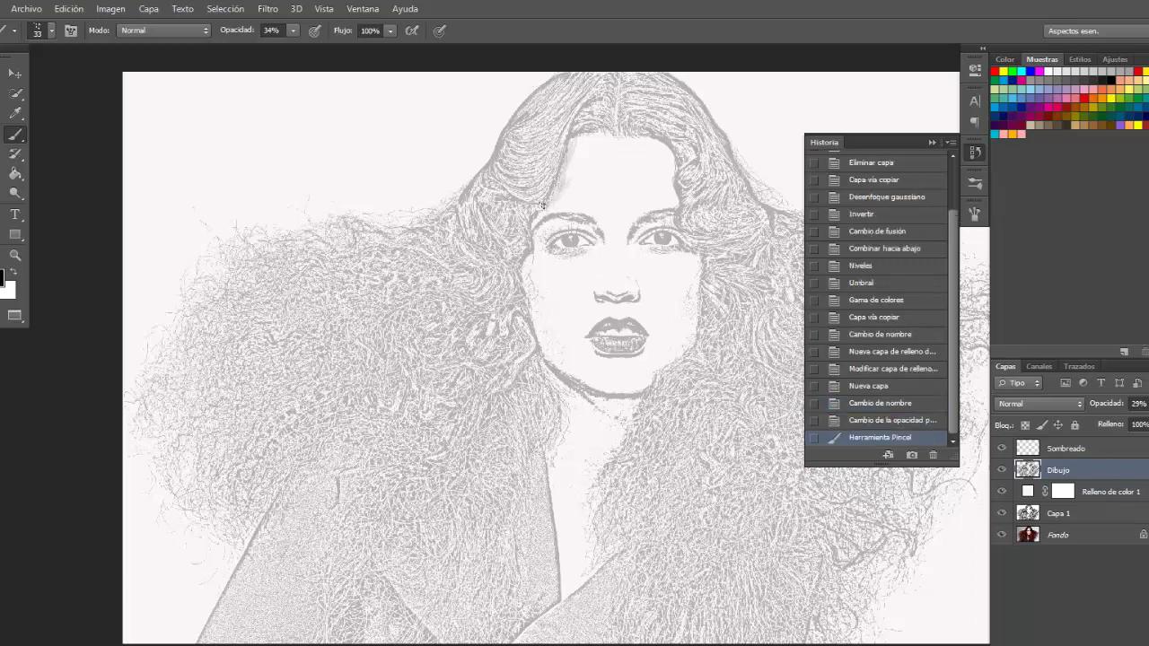
left_click(542, 205)
left_click(15, 255)
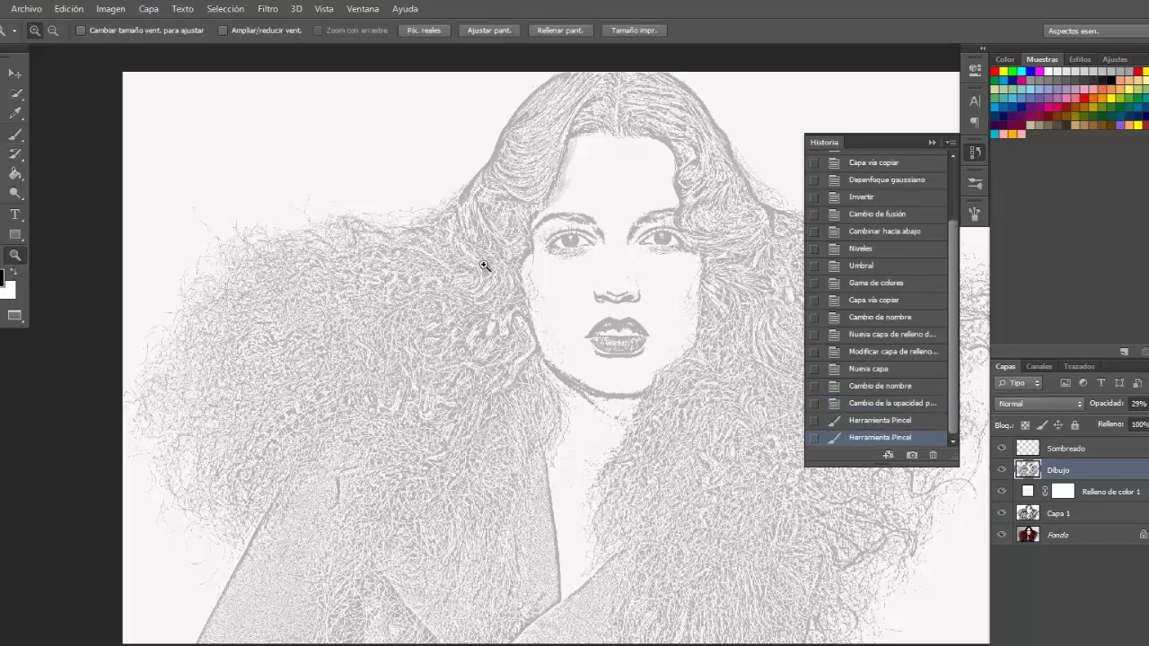
left_click(912, 406)
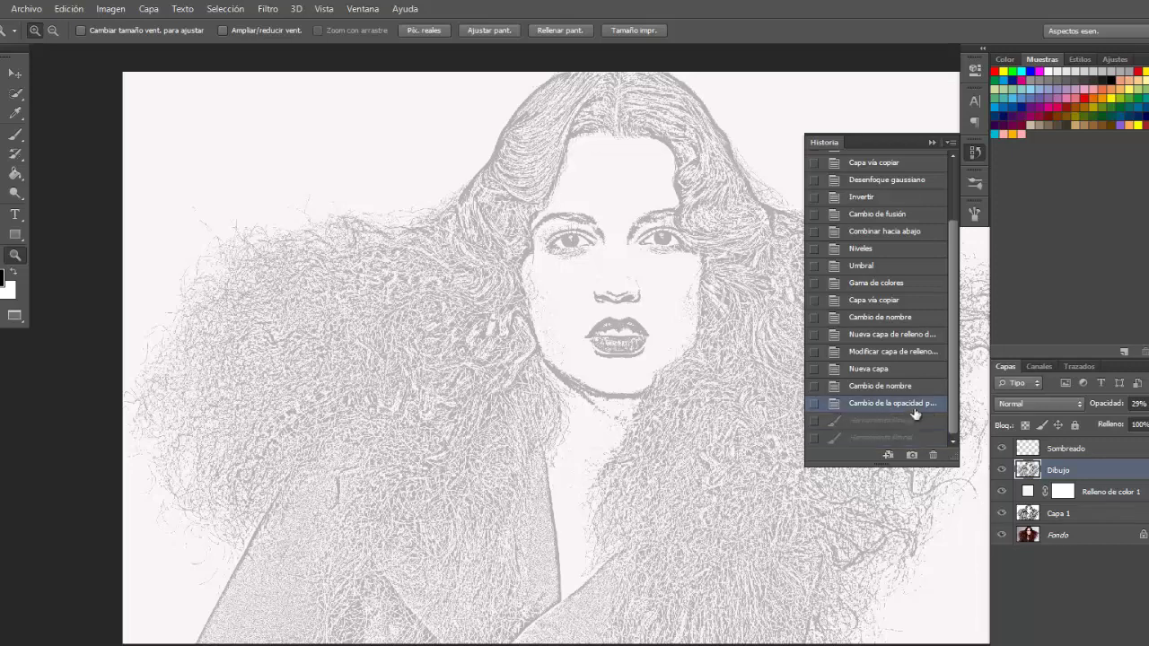
Step: On the Sombreado layer, zoom into the hair and shade grey strokes along its edge
left_click(1057, 451)
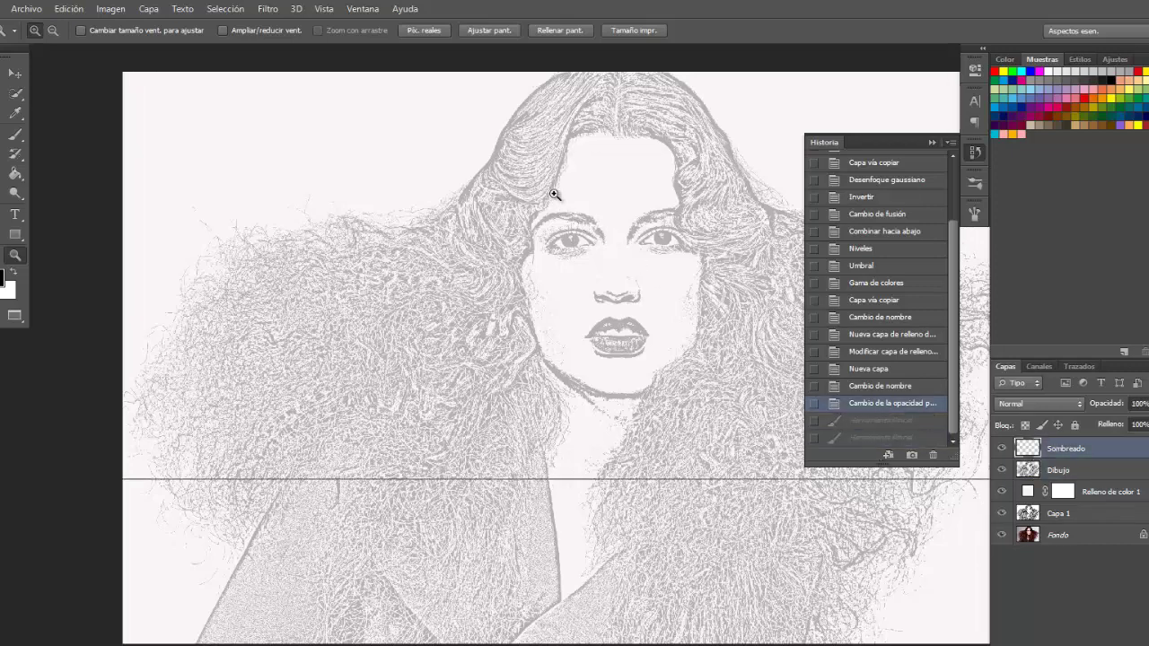
left_click_drag(554, 194, 574, 179)
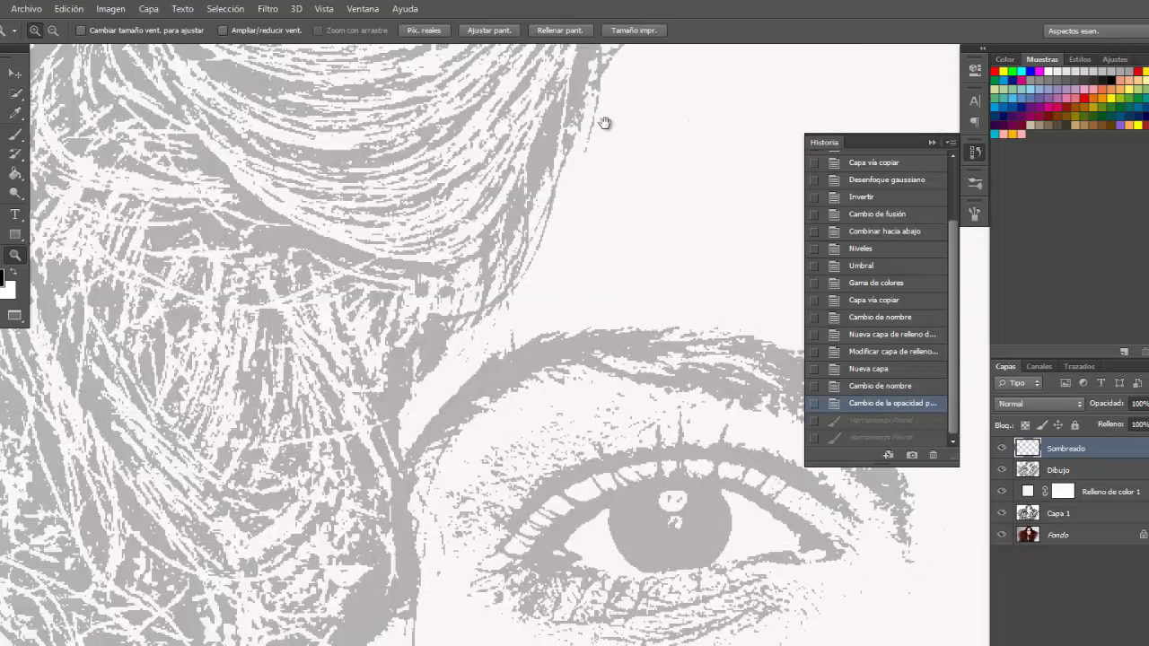
mouse_move(604, 123)
left_mouse_down()
mouse_move(538, 367)
mouse_move(423, 562)
left_mouse_up()
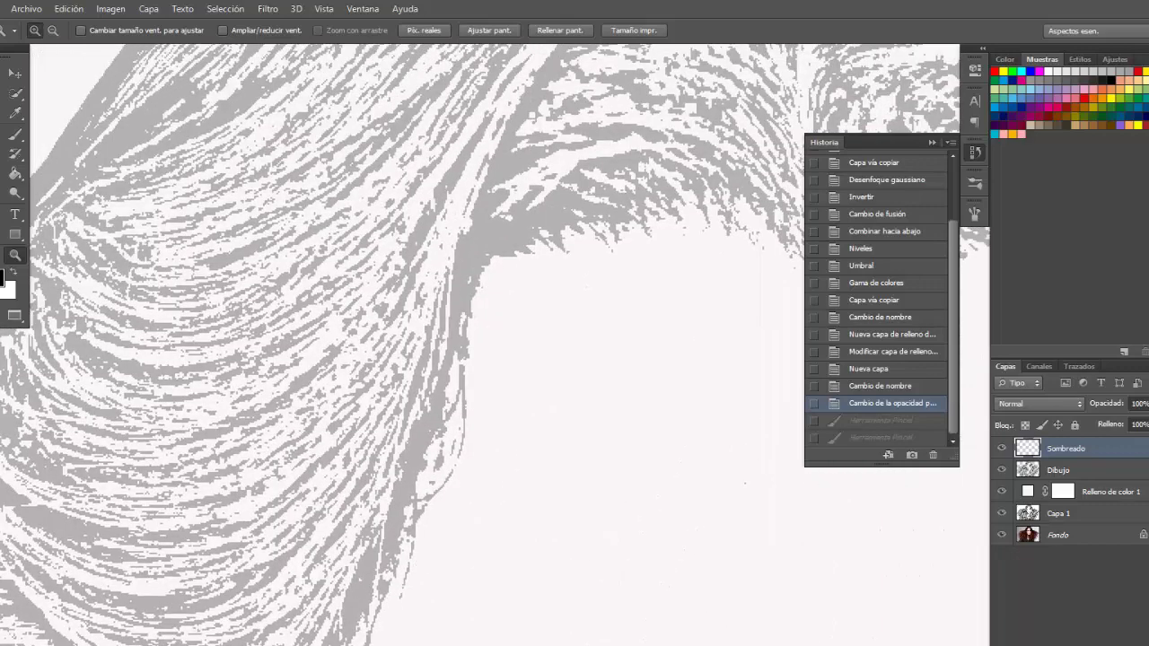
left_click(15, 134)
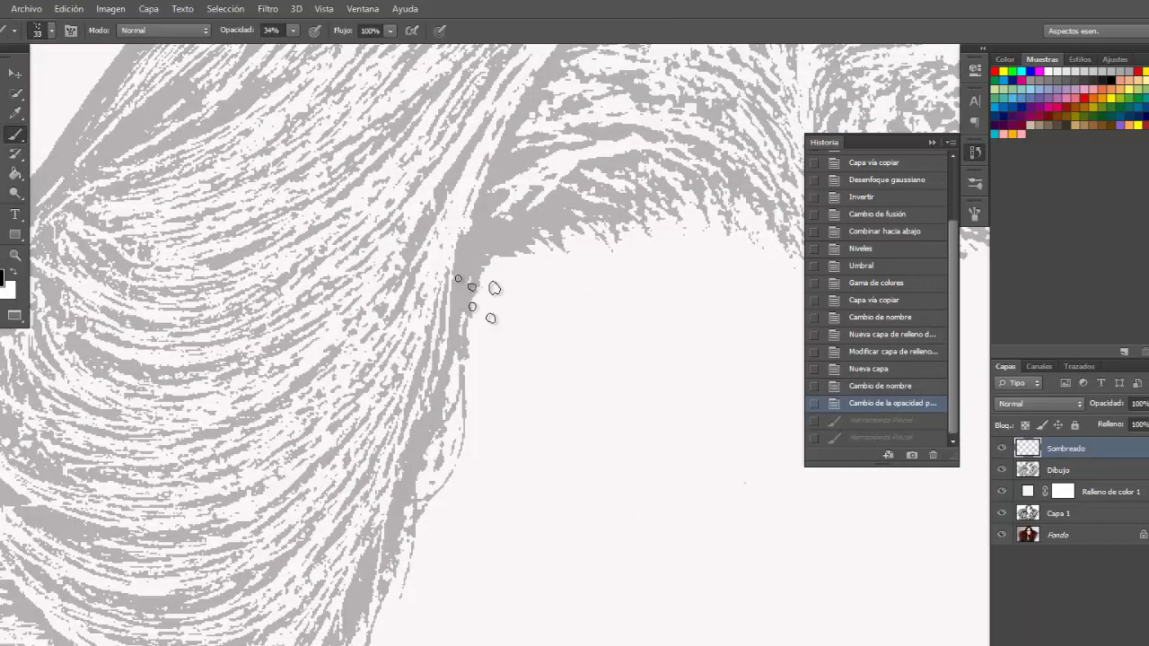
mouse_move(483, 244)
left_mouse_down()
mouse_move(487, 285)
mouse_move(423, 513)
mouse_move(367, 616)
mouse_move(413, 567)
left_mouse_up()
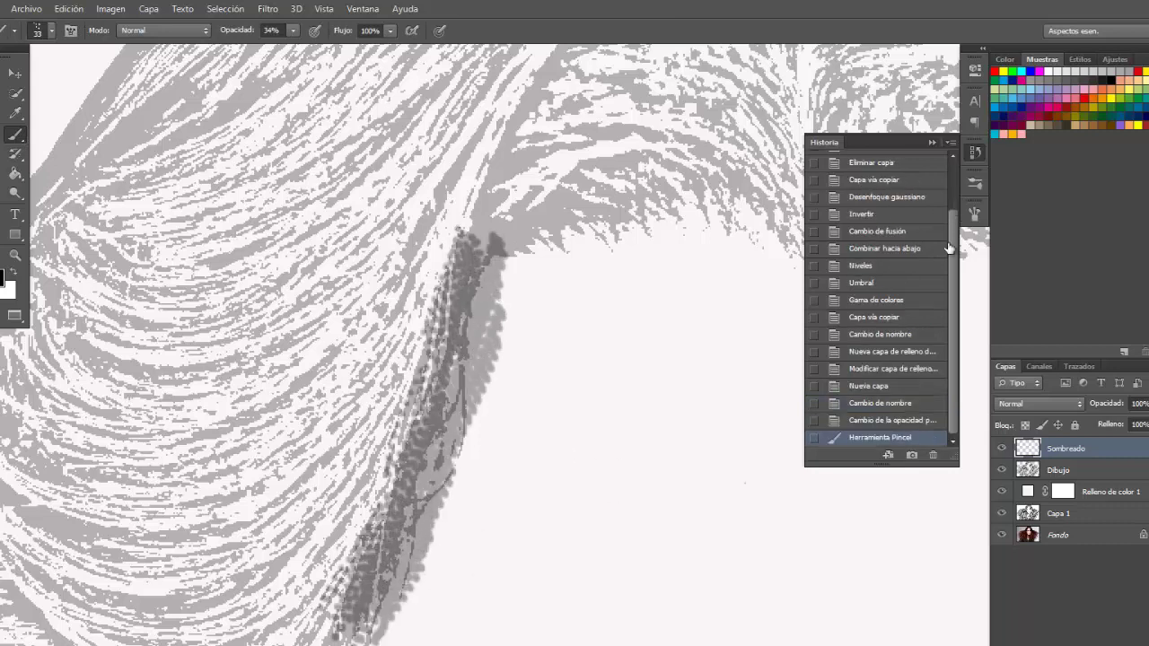
left_click(973, 214)
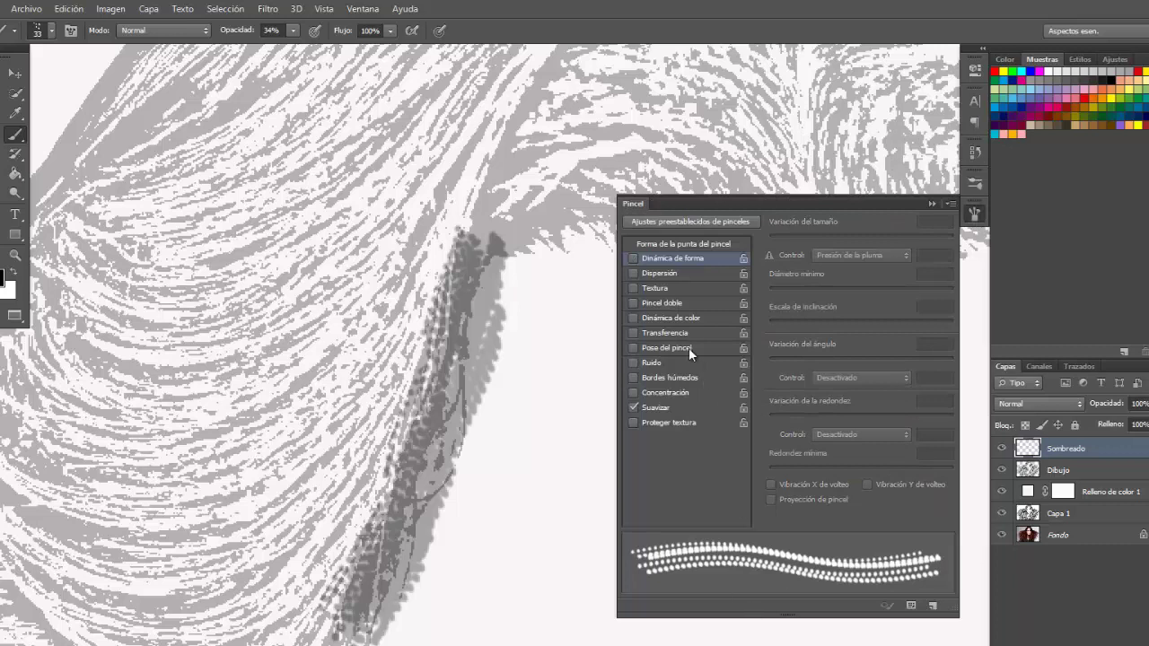
Step: Set the brush tip spacing to 1% in the Brush panel
left_click(691, 245)
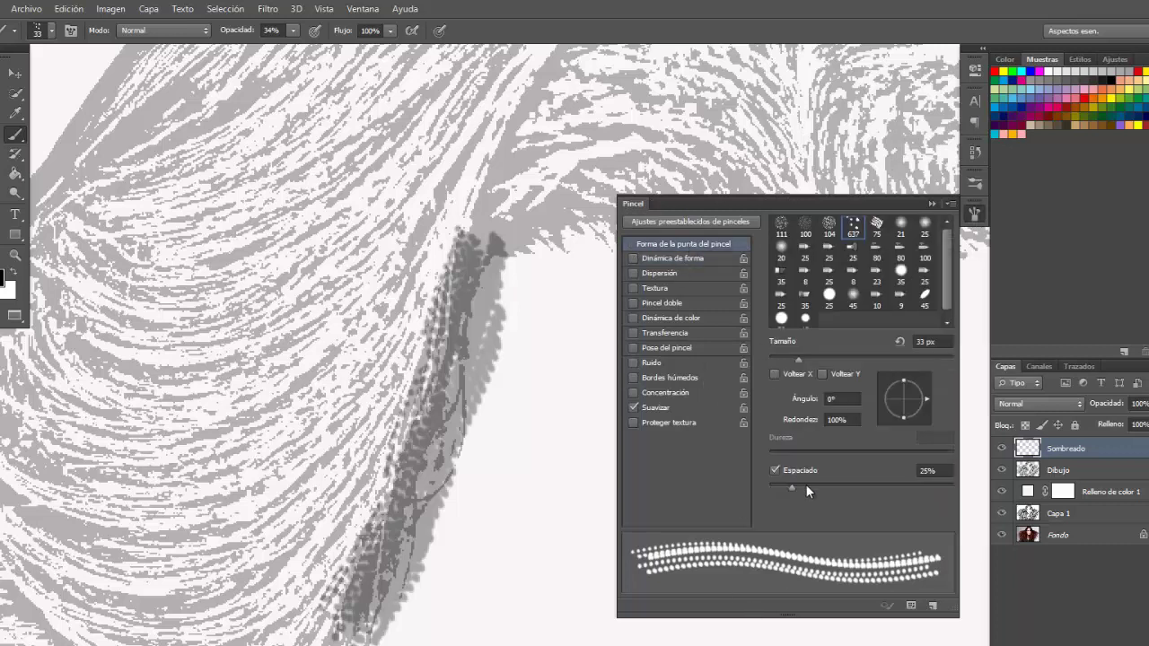
left_click_drag(791, 487, 767, 488)
mouse_move(561, 211)
left_mouse_down()
mouse_move(467, 297)
mouse_move(387, 592)
mouse_move(457, 270)
mouse_move(355, 628)
mouse_move(332, 610)
mouse_move(550, 274)
mouse_move(476, 135)
left_mouse_up()
Step: Hatch diagonal grey strokes over the hair band, upper-left hair and above the brow
left_click_drag(467, 261, 601, 81)
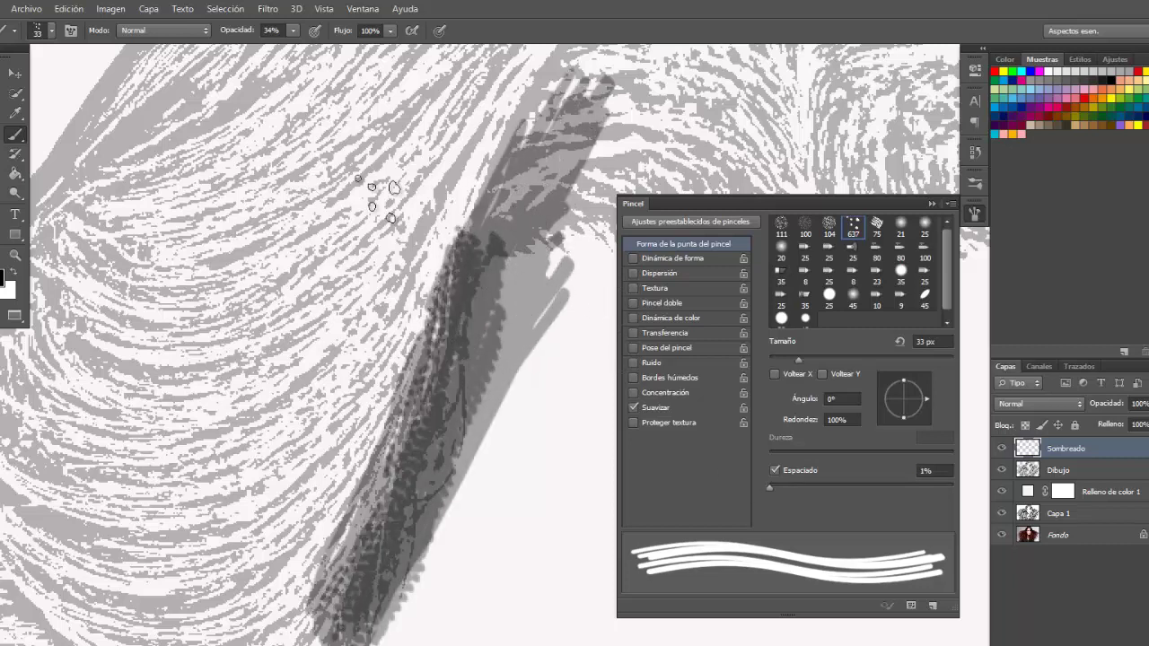
left_click_drag(139, 76, 36, 233)
left_click_drag(117, 180, 31, 288)
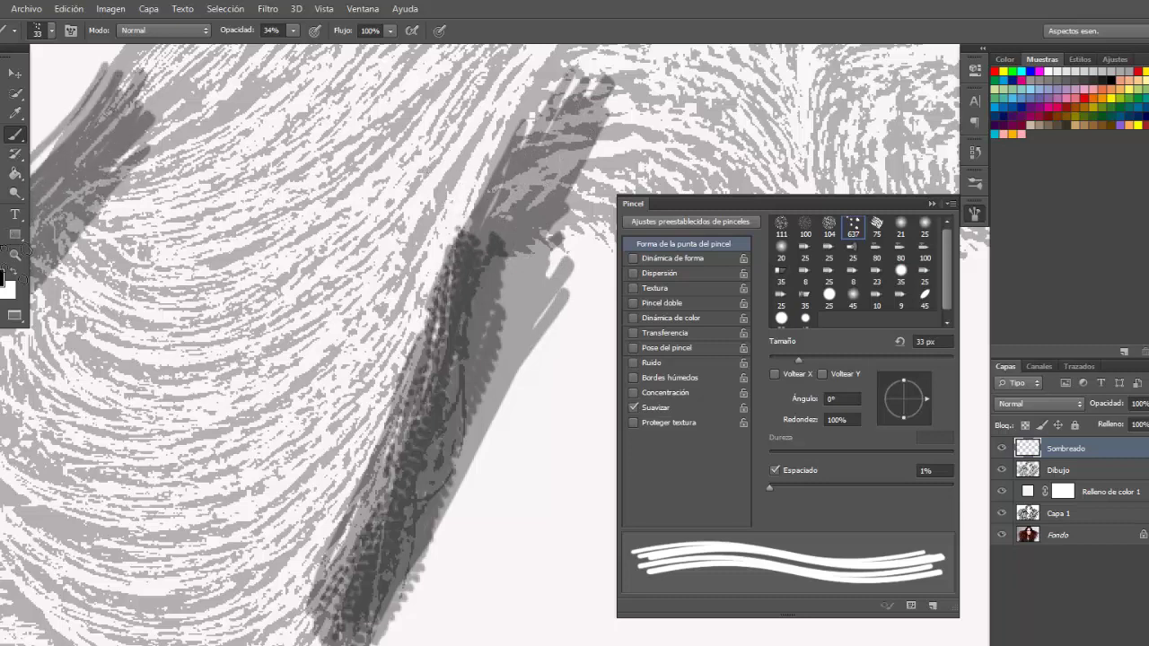
left_click_drag(179, 346, 341, 431)
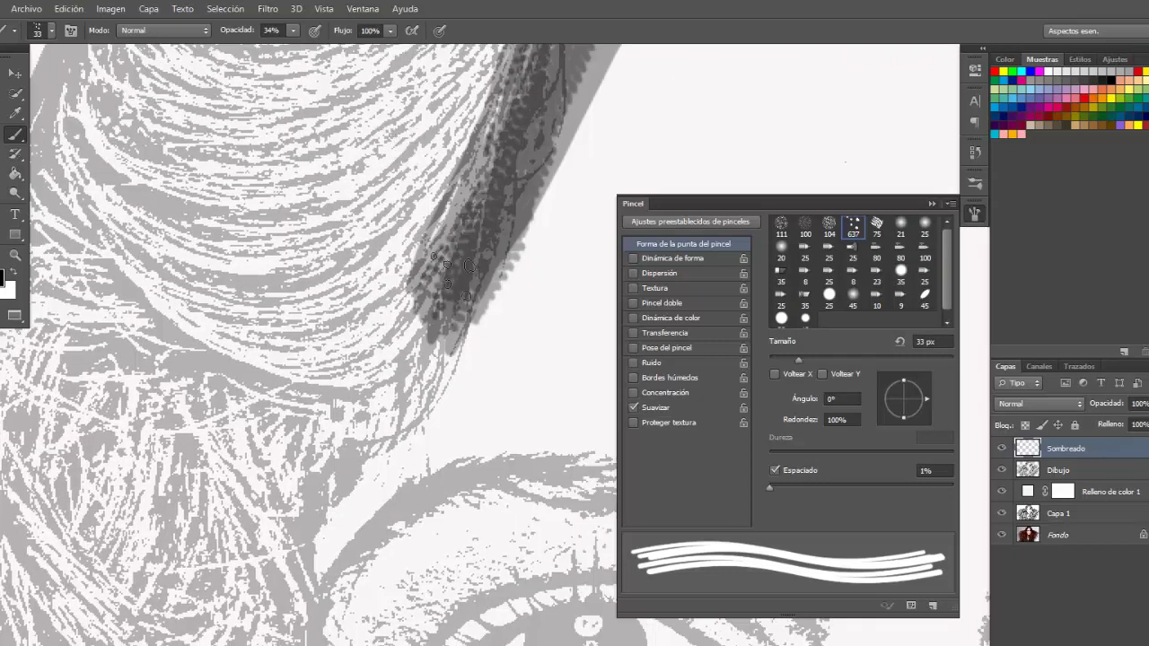
left_click_drag(463, 260, 344, 444)
left_click_drag(238, 489, 475, 368)
left_click_drag(296, 521, 476, 395)
left_click_drag(323, 561, 485, 462)
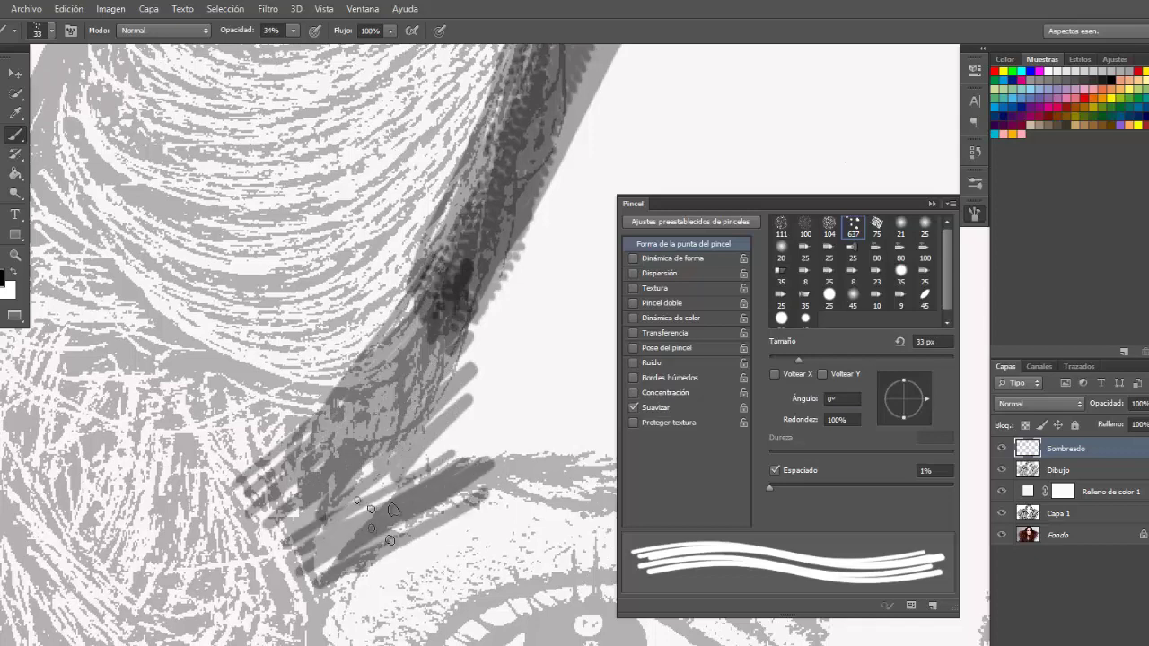
left_click_drag(332, 593, 439, 512)
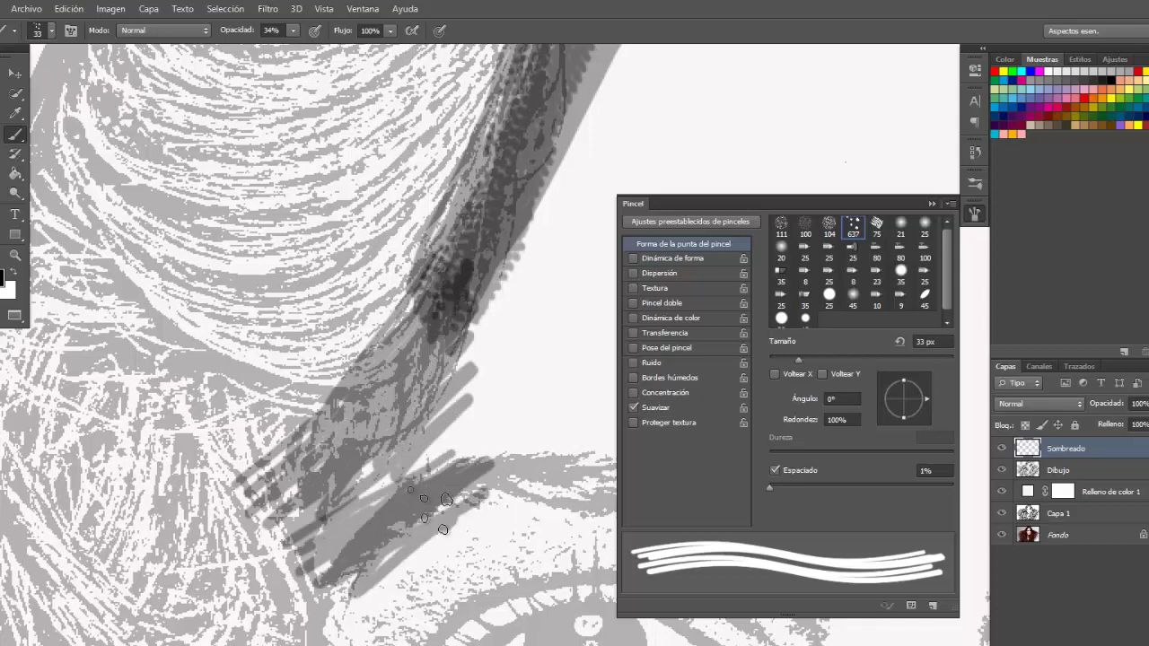
left_click(930, 204)
Step: Hatch grey strokes across the eyebrow, extending toward its outer end
left_click_drag(485, 521, 624, 449)
left_click_drag(386, 444, 665, 449)
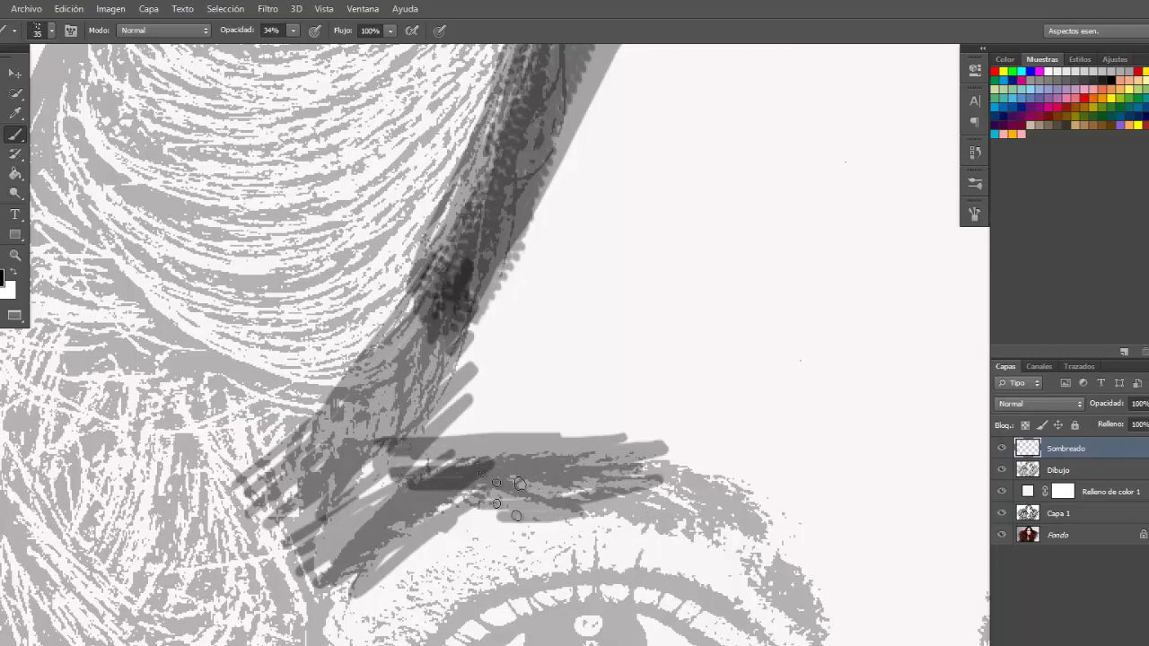
mouse_move(467, 525)
left_mouse_down()
mouse_move(558, 484)
mouse_move(799, 539)
left_mouse_up()
left_click_drag(521, 467, 741, 481)
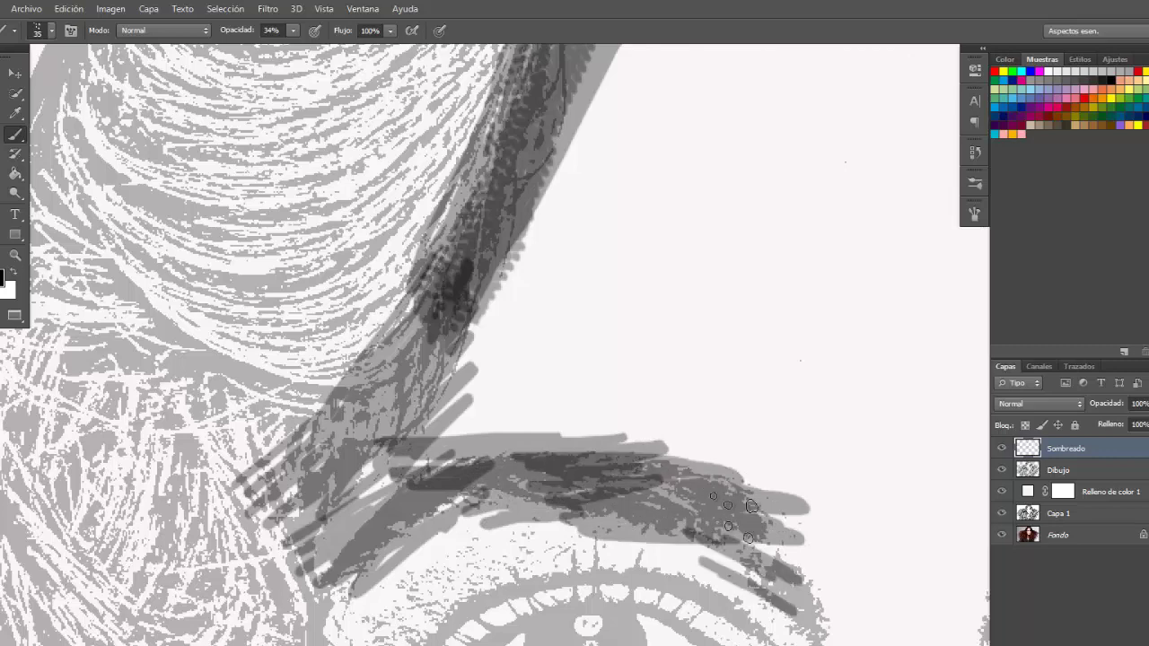
left_click_drag(682, 538, 794, 615)
mouse_move(616, 628)
left_mouse_down()
mouse_move(574, 431)
mouse_move(494, 467)
left_mouse_up()
Step: Shade the iris, lower eyelid and outer eye corner, switching brush size between 45 and 35
mouse_move(502, 422)
left_mouse_down()
mouse_move(583, 489)
mouse_move(619, 449)
left_mouse_up()
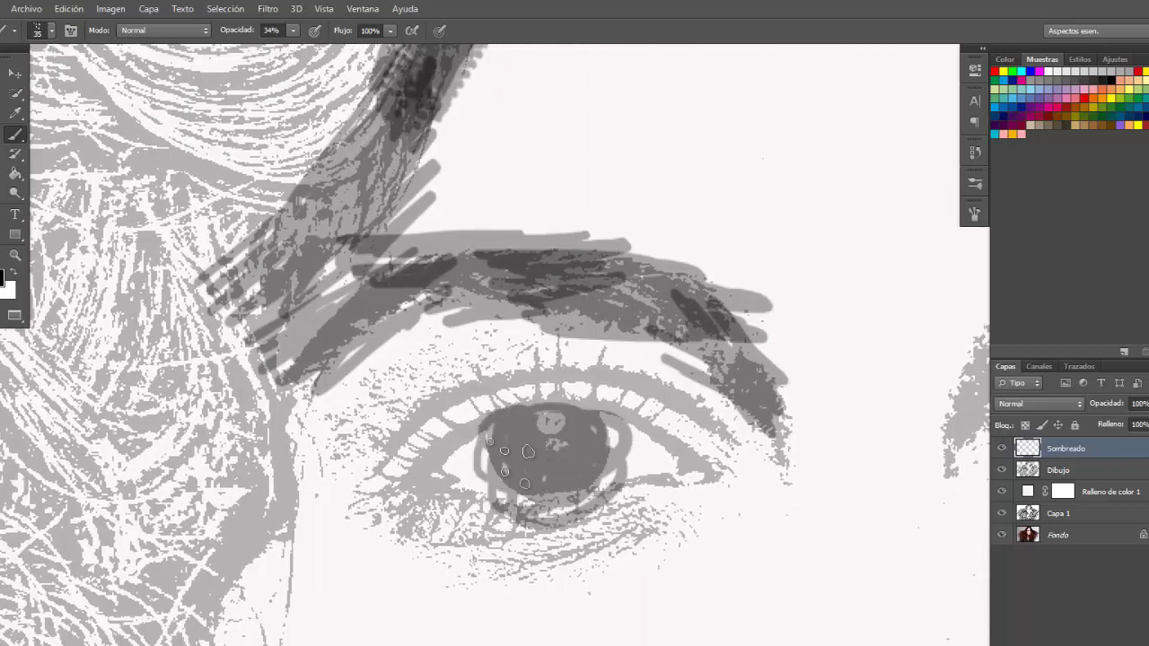
mouse_move(406, 503)
left_mouse_down()
mouse_move(709, 462)
mouse_move(539, 539)
left_mouse_up()
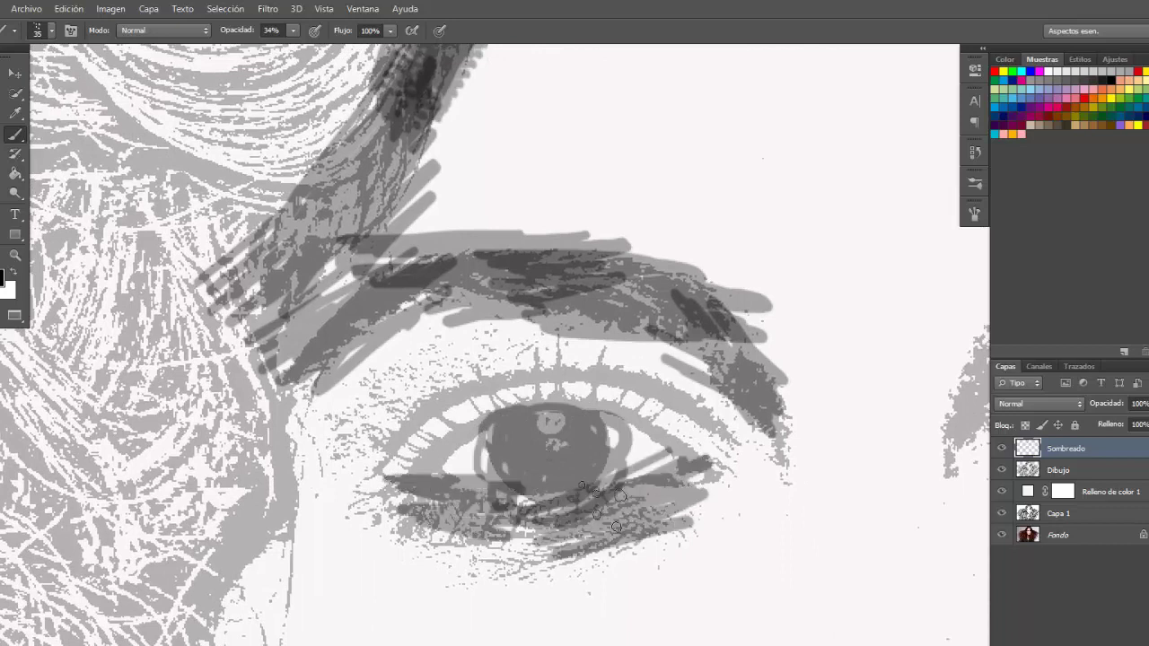
key("]")
mouse_move(687, 464)
left_mouse_down()
mouse_move(709, 454)
mouse_move(583, 400)
mouse_move(618, 398)
left_mouse_up()
key("[")
left_click_drag(588, 435, 615, 445)
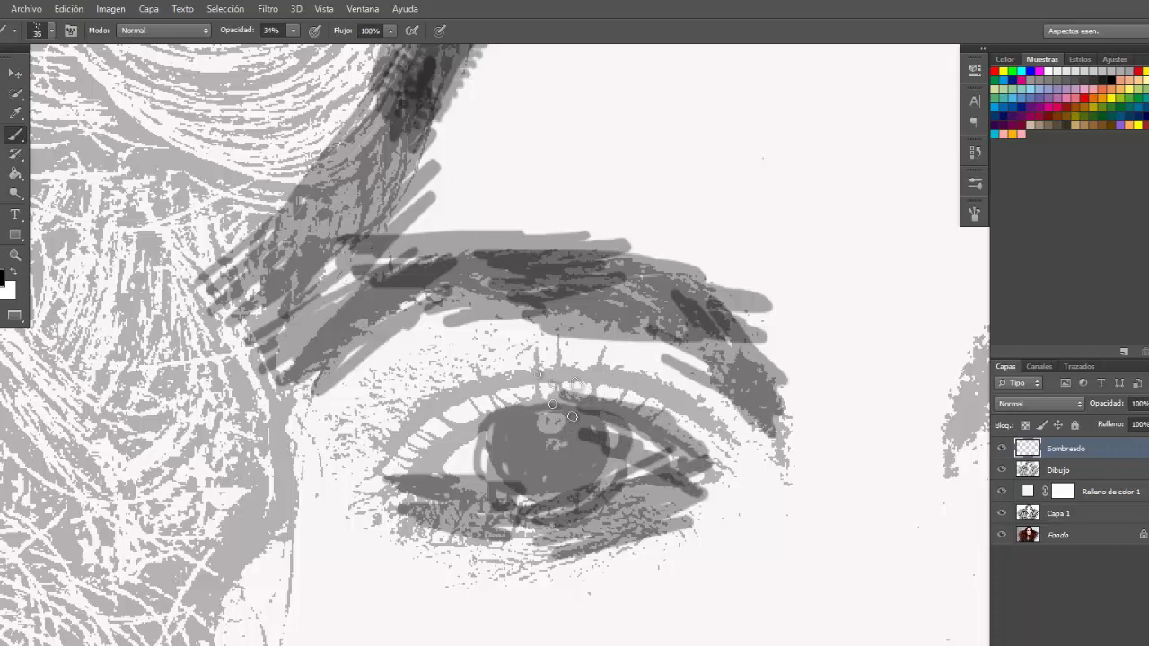
left_click_drag(551, 395, 404, 467)
left_click_drag(472, 440, 351, 508)
Step: Zoom out and shade the other eyebrow, right upper eyelid and right jaw edge
key("ctrl+minus")
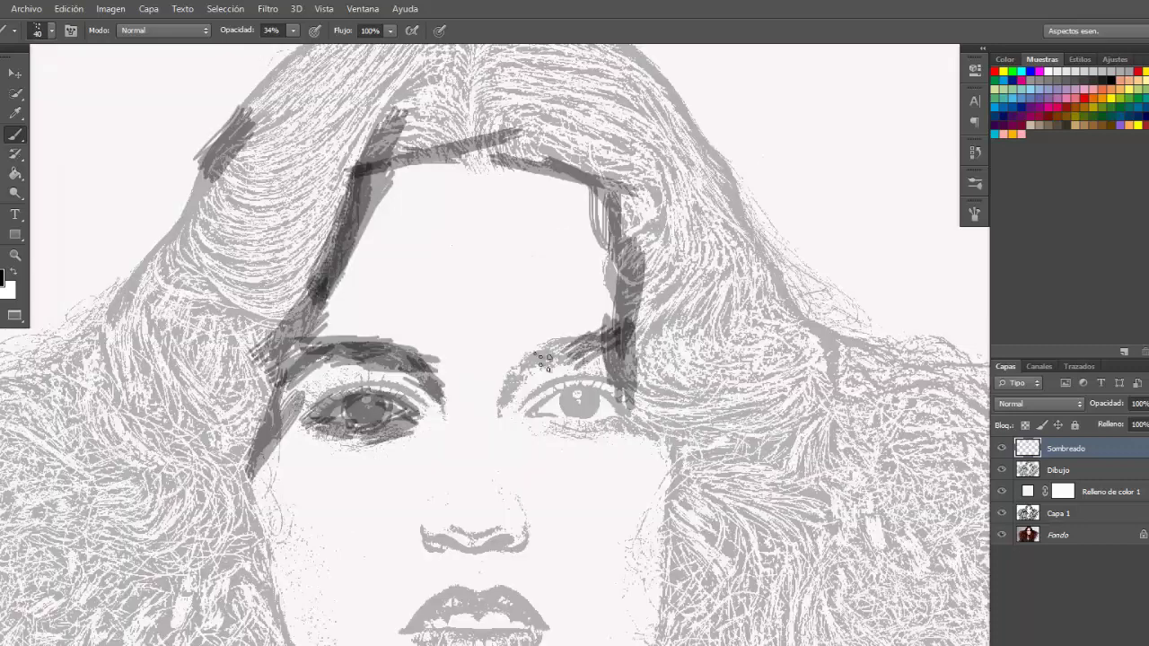
mouse_move(619, 332)
left_mouse_down()
mouse_move(544, 359)
mouse_move(509, 397)
left_mouse_up()
mouse_move(550, 348)
left_mouse_down()
mouse_move(492, 401)
mouse_move(516, 394)
mouse_move(628, 423)
left_mouse_up()
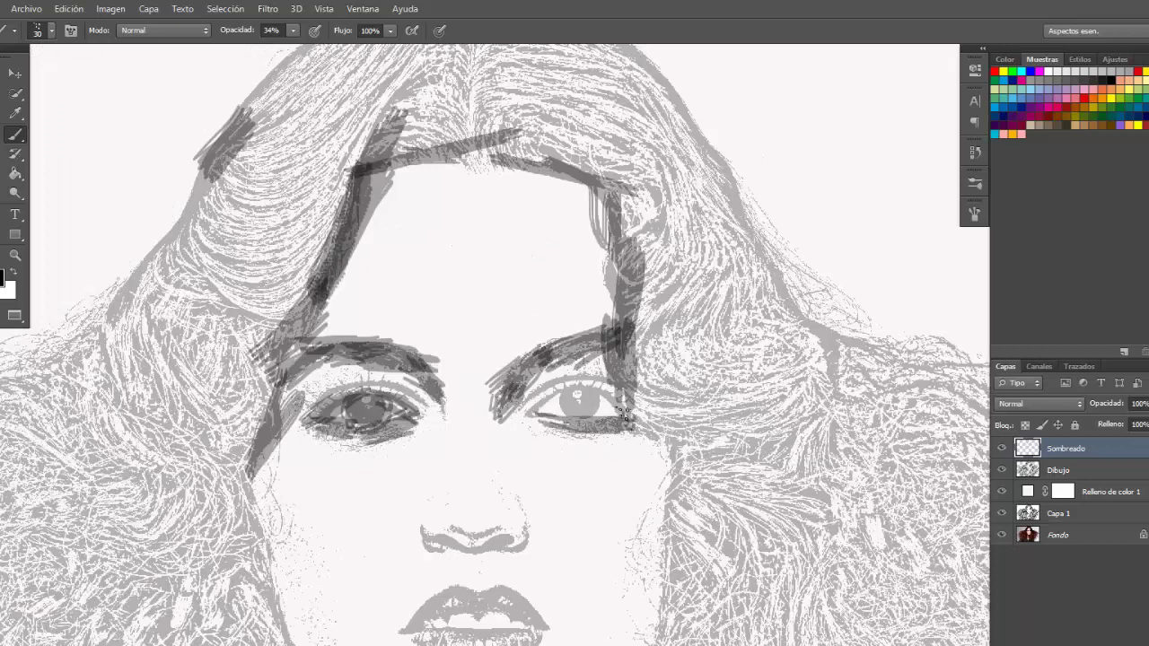
mouse_move(545, 412)
left_mouse_down()
mouse_move(518, 413)
mouse_move(594, 412)
left_mouse_up()
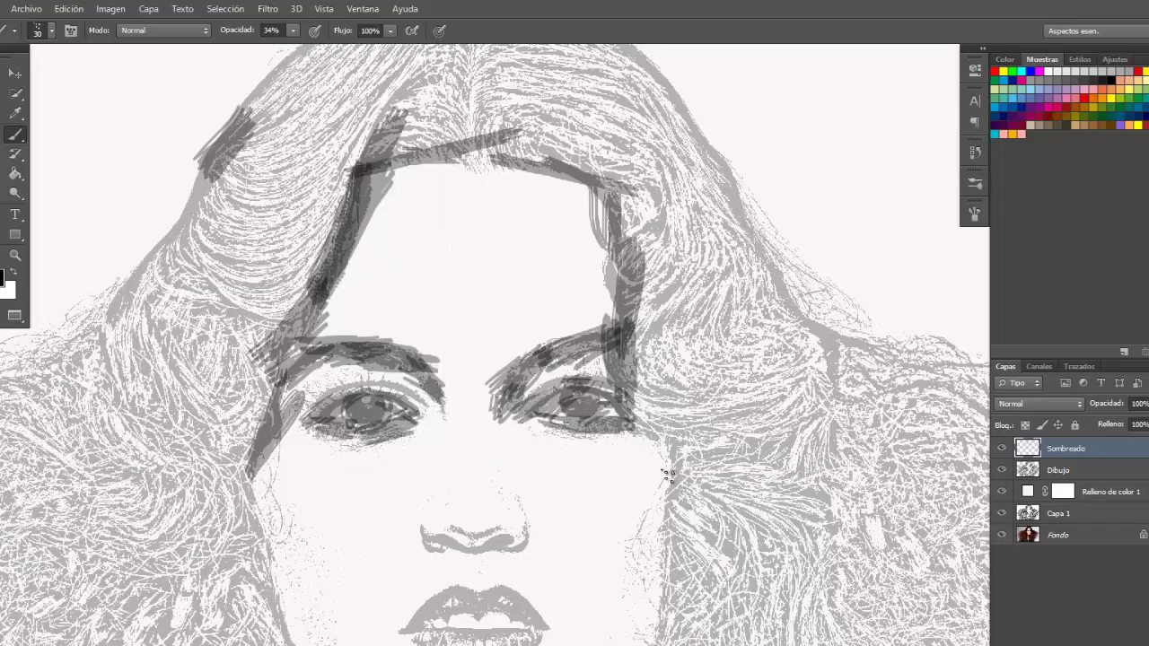
mouse_move(668, 474)
left_mouse_down()
mouse_move(687, 642)
mouse_move(672, 566)
mouse_move(668, 628)
left_mouse_up()
Step: Enlarge the brush to 70 and shade across the lips
key("bracketright")
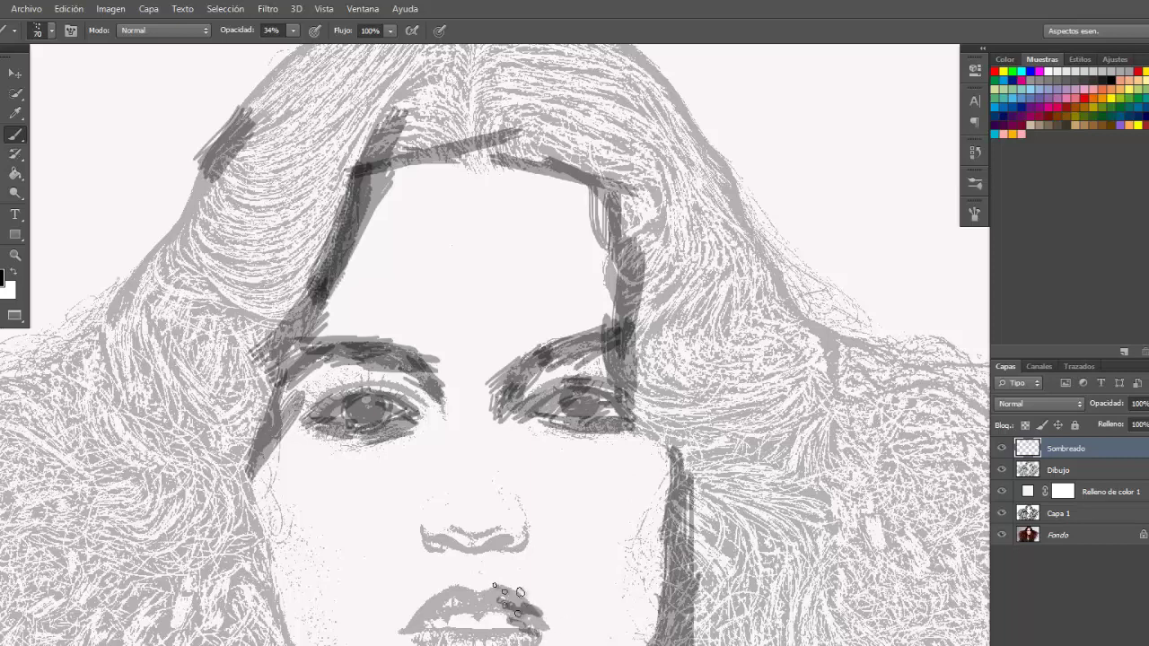
left_click_drag(532, 624, 565, 615)
left_click_drag(494, 610, 400, 641)
mouse_move(538, 618)
left_mouse_down()
mouse_move(484, 629)
mouse_move(561, 624)
mouse_move(417, 639)
left_mouse_up()
left_click_drag(543, 639, 561, 621)
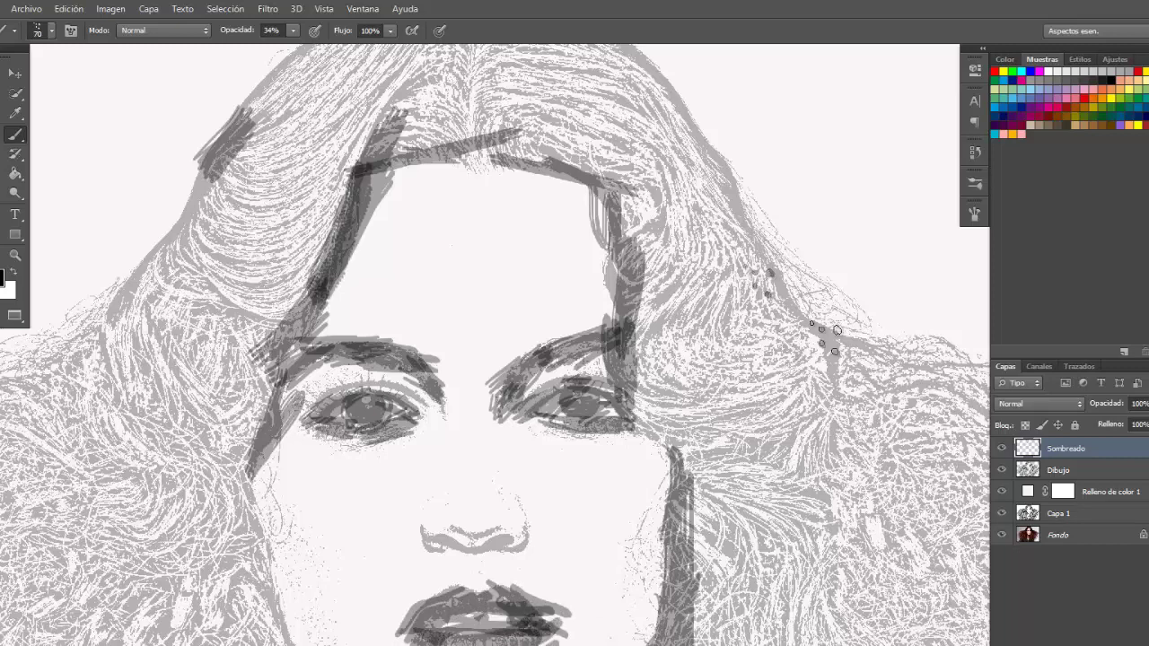
Step: Shade the right hair edge, upper-left hair, left side and left jawline toward the chin
left_click_drag(839, 348, 613, 36)
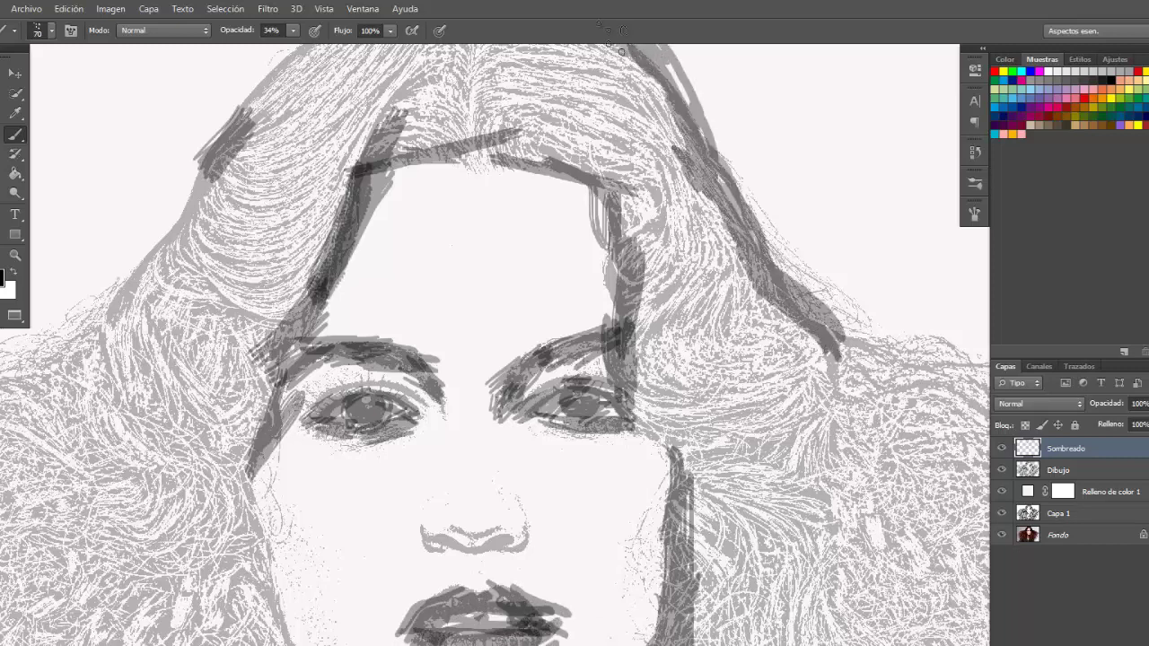
mouse_move(223, 99)
left_mouse_down()
mouse_move(134, 236)
mouse_move(81, 359)
left_mouse_up()
left_click_drag(242, 242, 9, 395)
left_click_drag(108, 359, 96, 444)
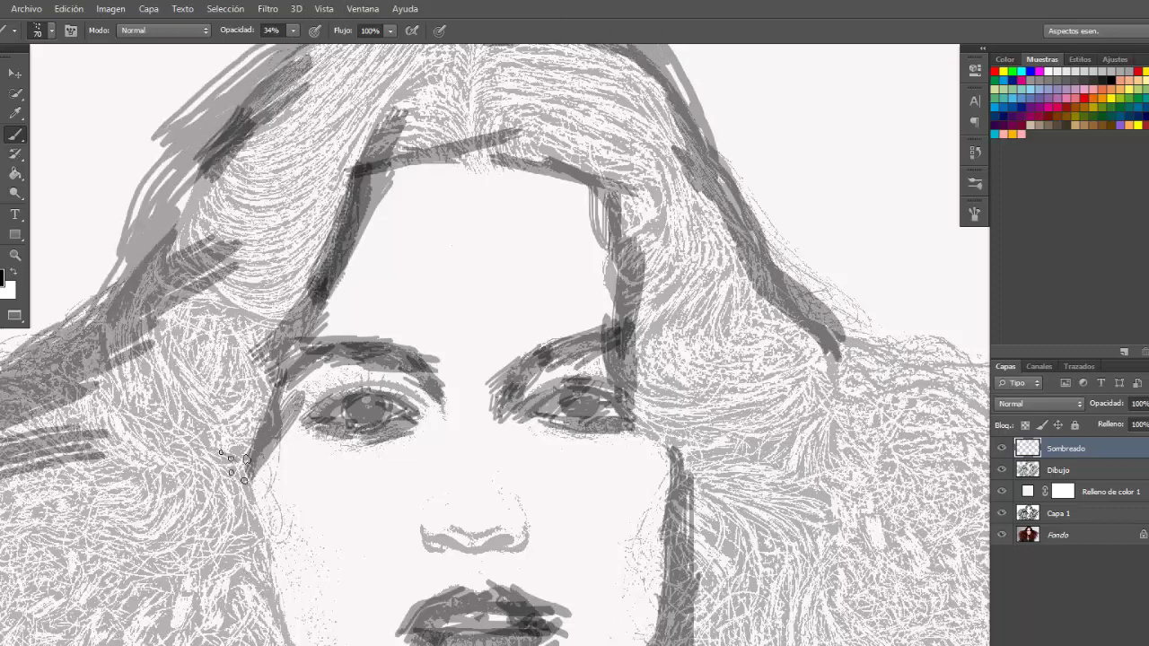
left_click_drag(260, 466, 297, 628)
mouse_move(288, 538)
left_mouse_down()
mouse_move(278, 619)
mouse_move(347, 392)
left_mouse_up()
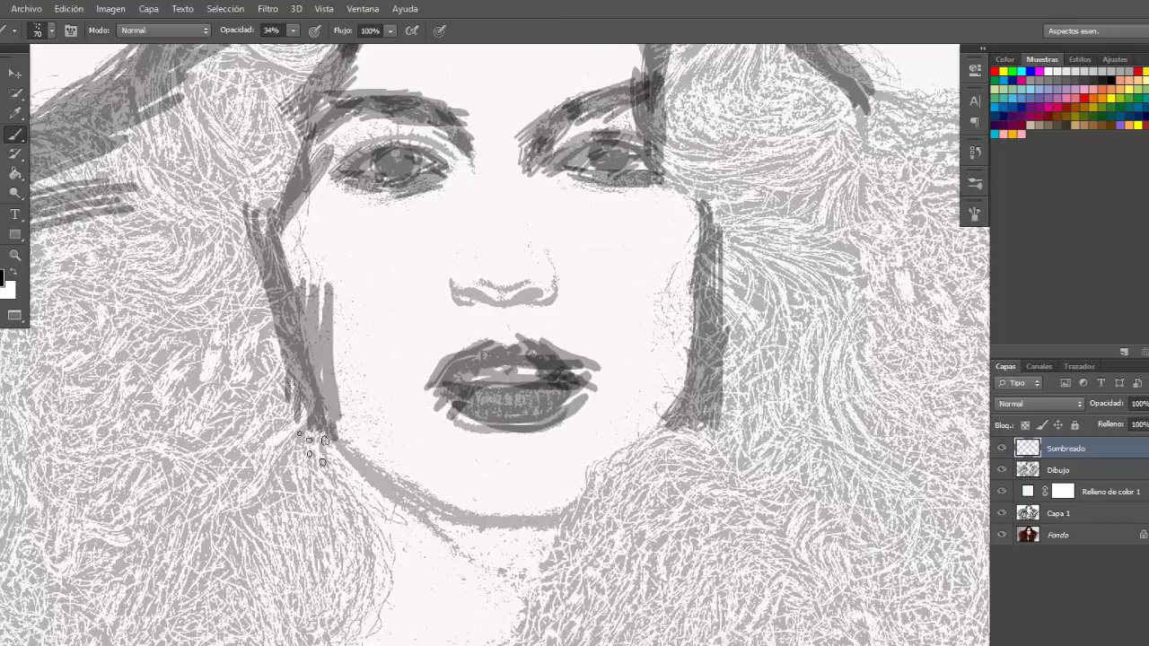
mouse_move(305, 435)
left_mouse_down()
mouse_move(426, 543)
mouse_move(458, 511)
mouse_move(561, 516)
mouse_move(570, 538)
left_mouse_up()
Step: Reduce the brush to 60 and shade along the right jawline toward the upper right
key("bracketleft")
mouse_move(633, 462)
left_mouse_down()
mouse_move(561, 530)
mouse_move(844, 332)
left_mouse_up()
left_click_drag(655, 444, 732, 399)
left_click_drag(763, 305, 736, 372)
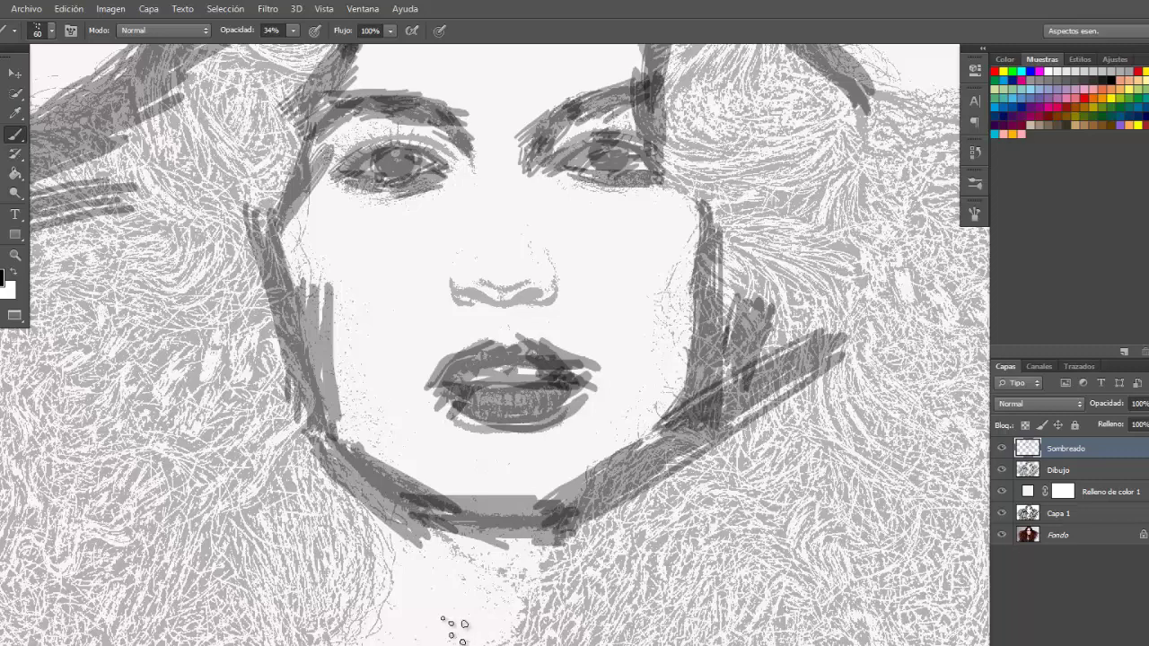
Step: Zoom out to the full portrait, hide Dibujo, mask Sombreado, and add Capa 2
left_click(15, 255)
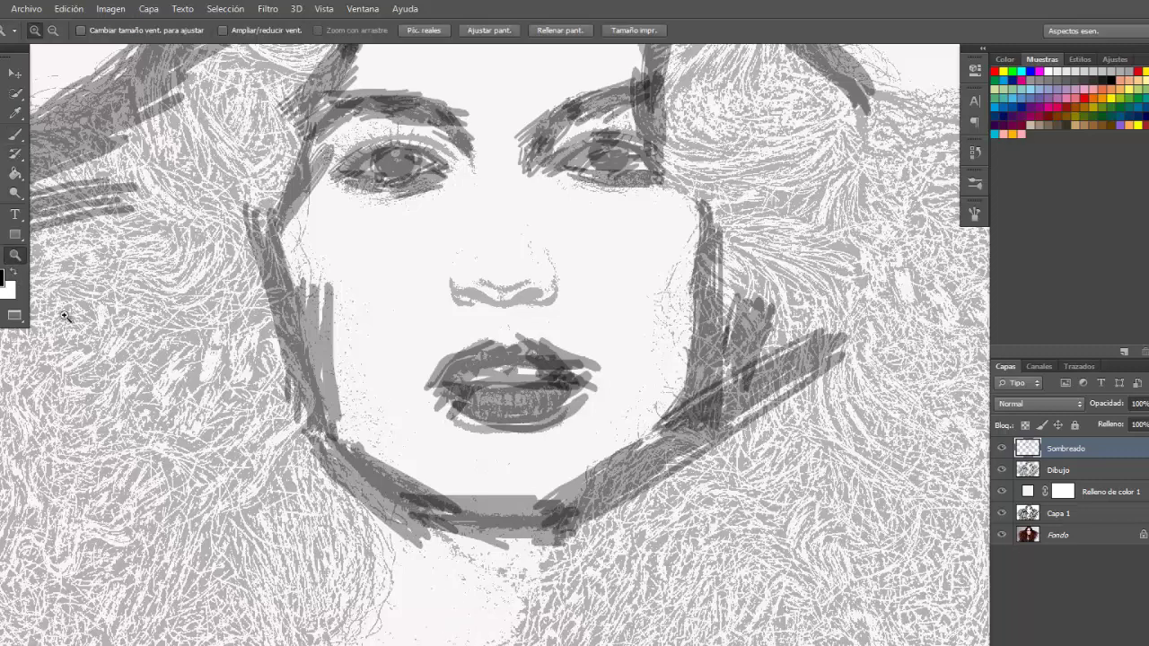
left_click(249, 354, "alt")
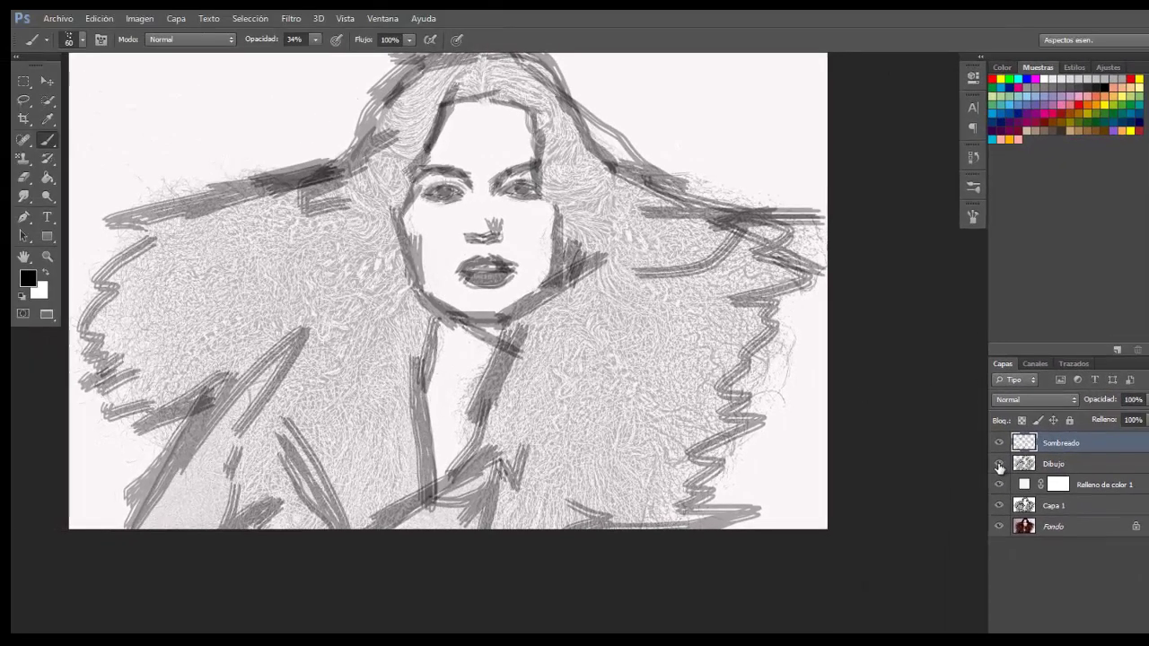
left_click(999, 464)
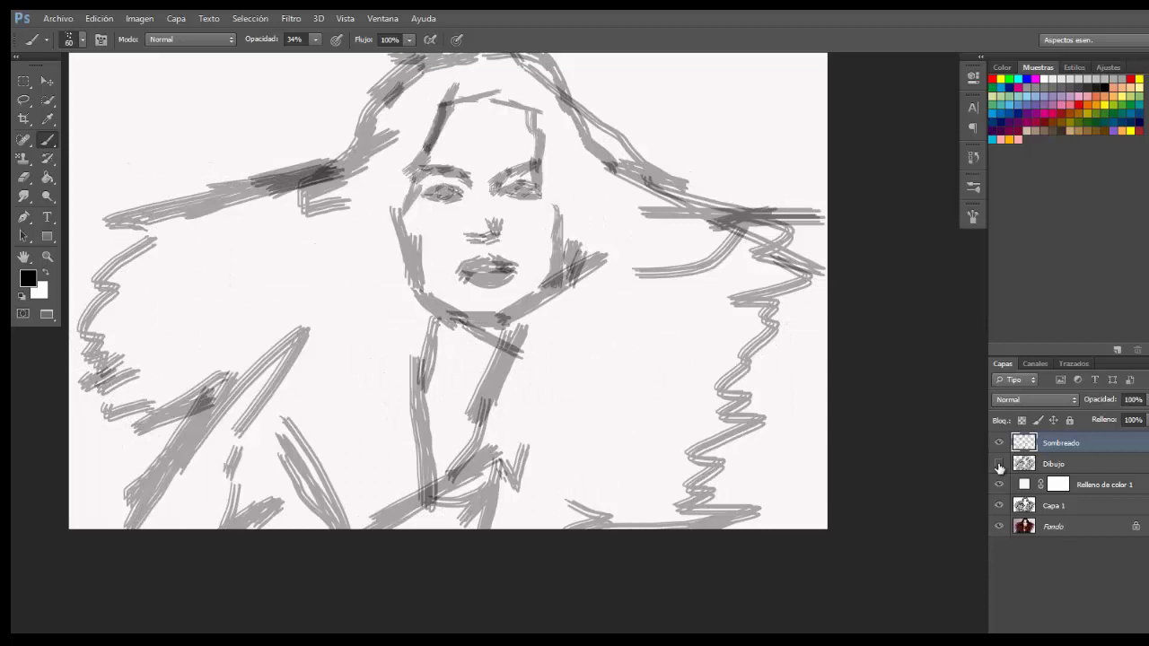
left_click(999, 464)
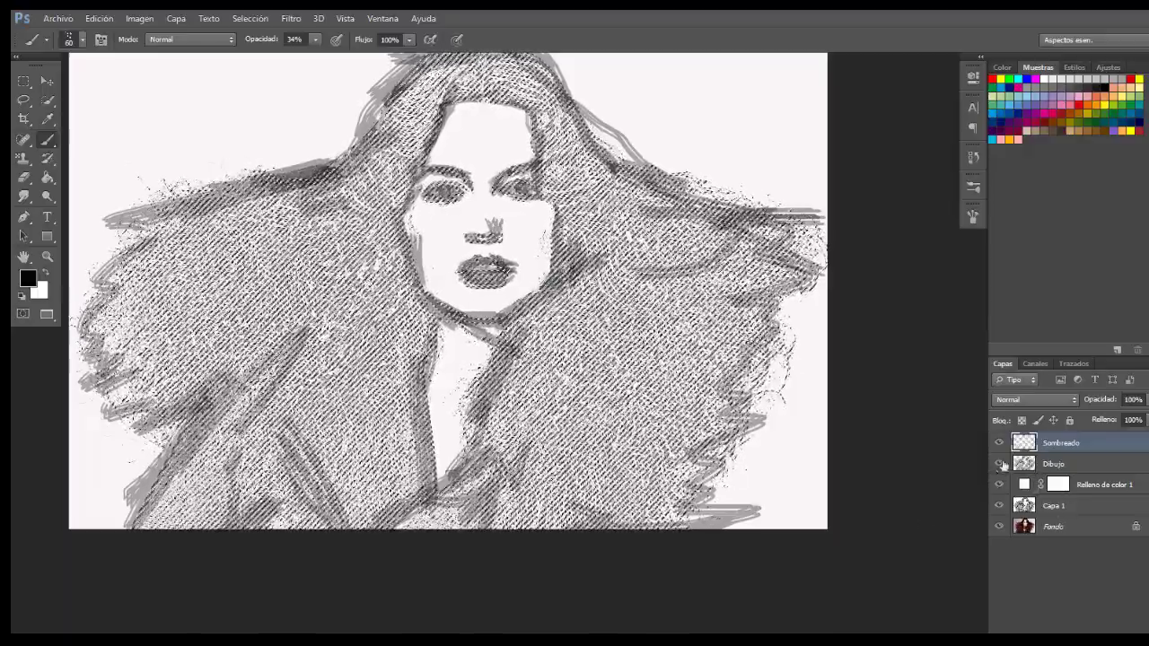
left_click(999, 463)
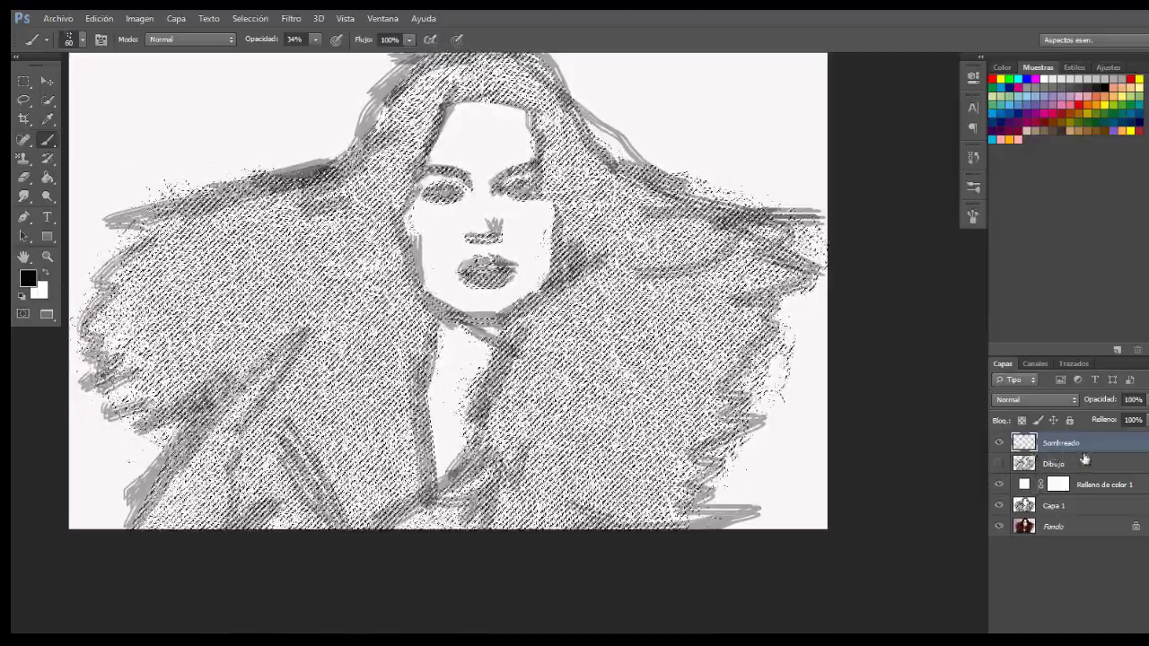
left_click(1051, 628)
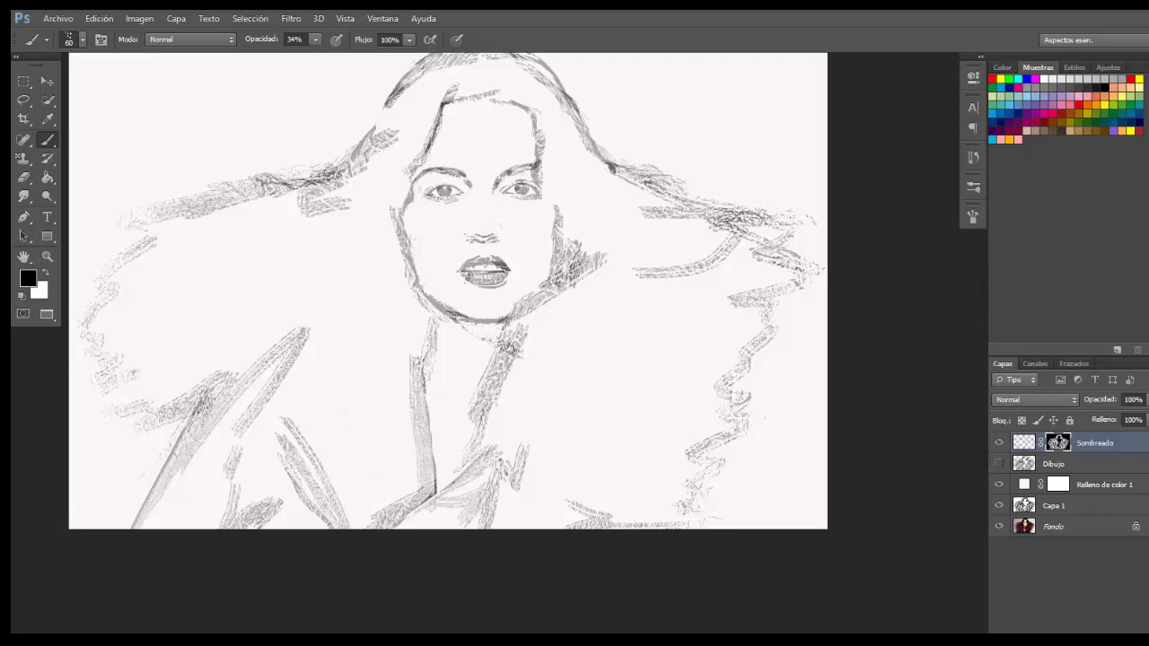
left_click(1117, 628)
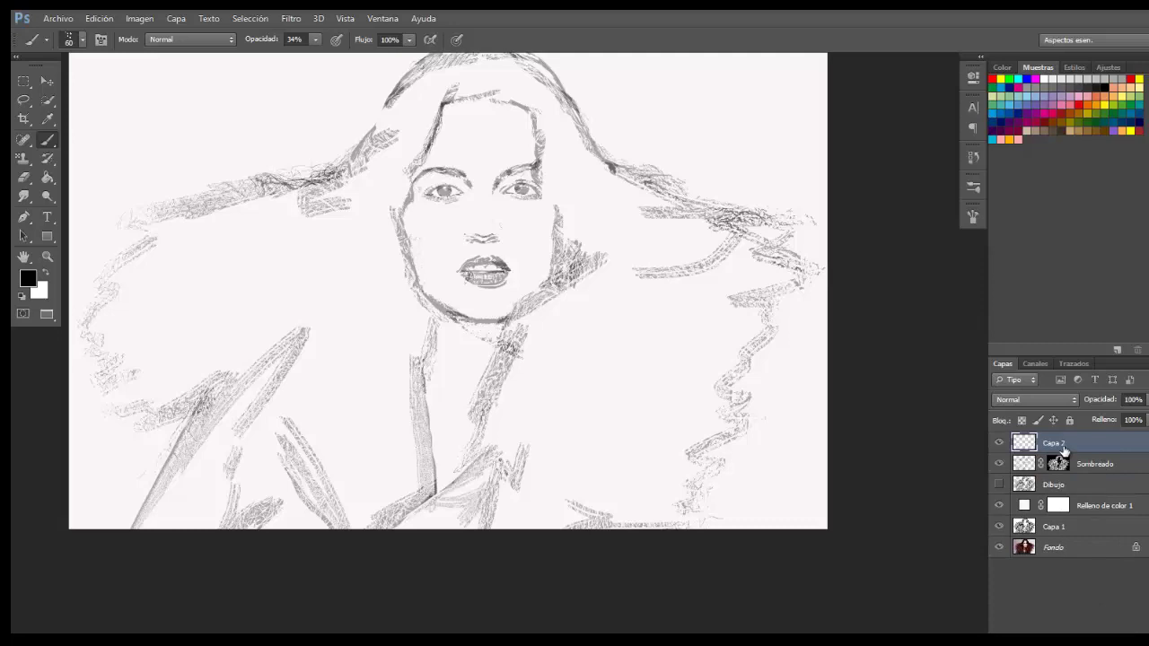
Step: Rename Capa 2 to Garabatos and create a new 1000×1000 px document
double_click(1054, 444)
type("rabatos")
left_click(59, 18)
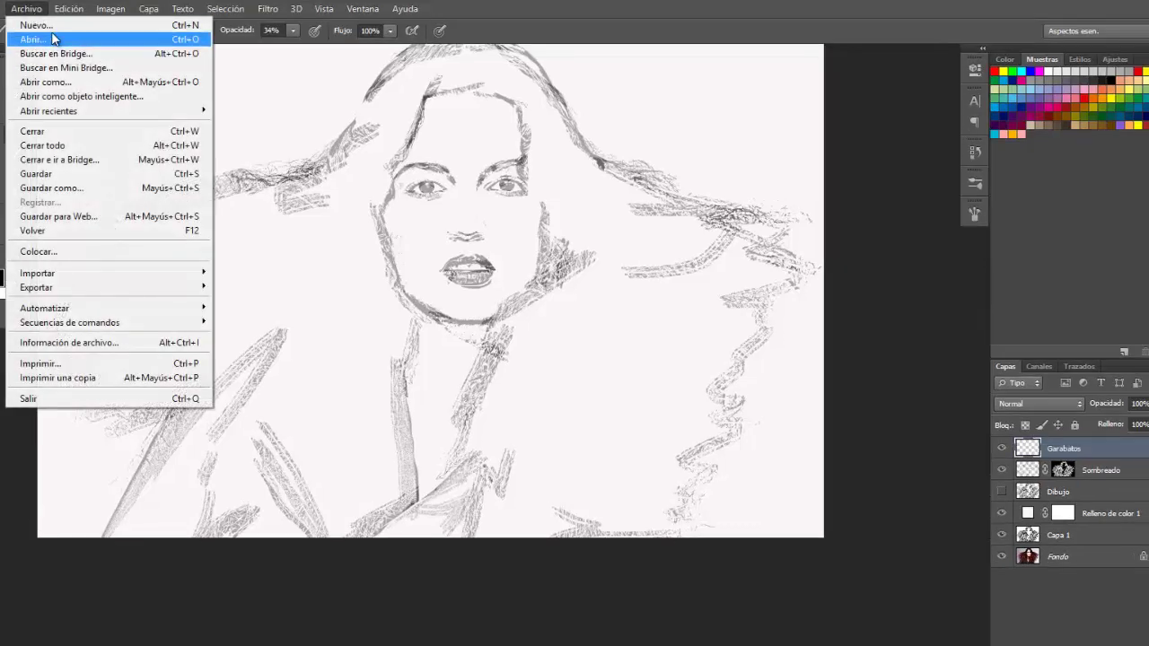
left_click(36, 25)
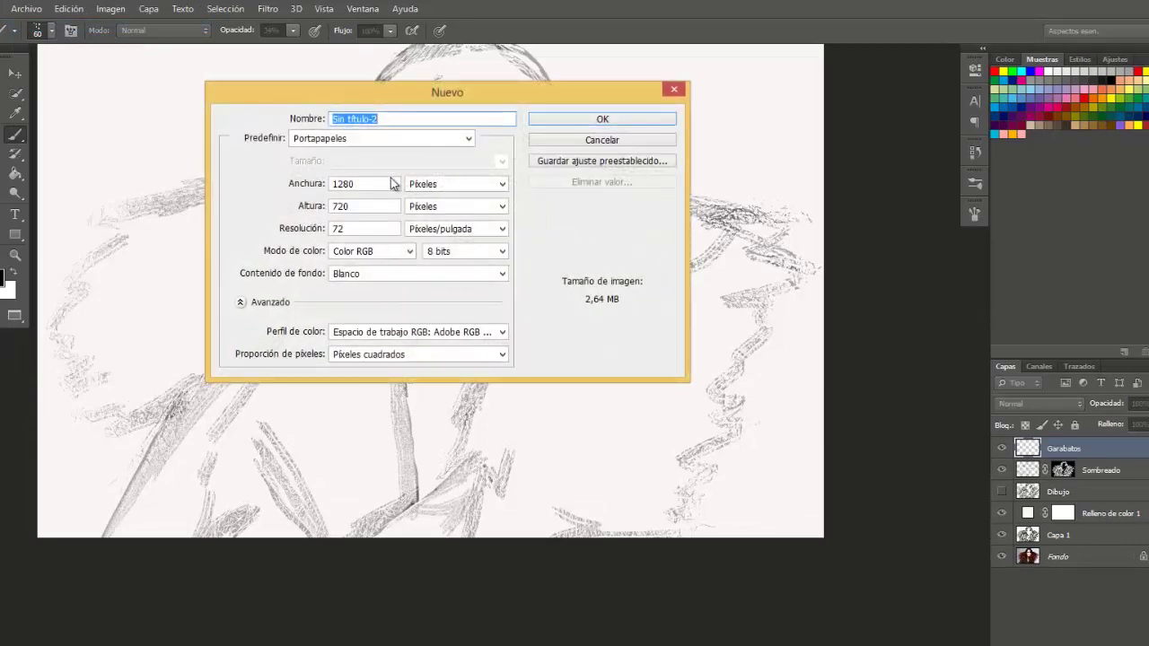
double_click(383, 183)
type("100")
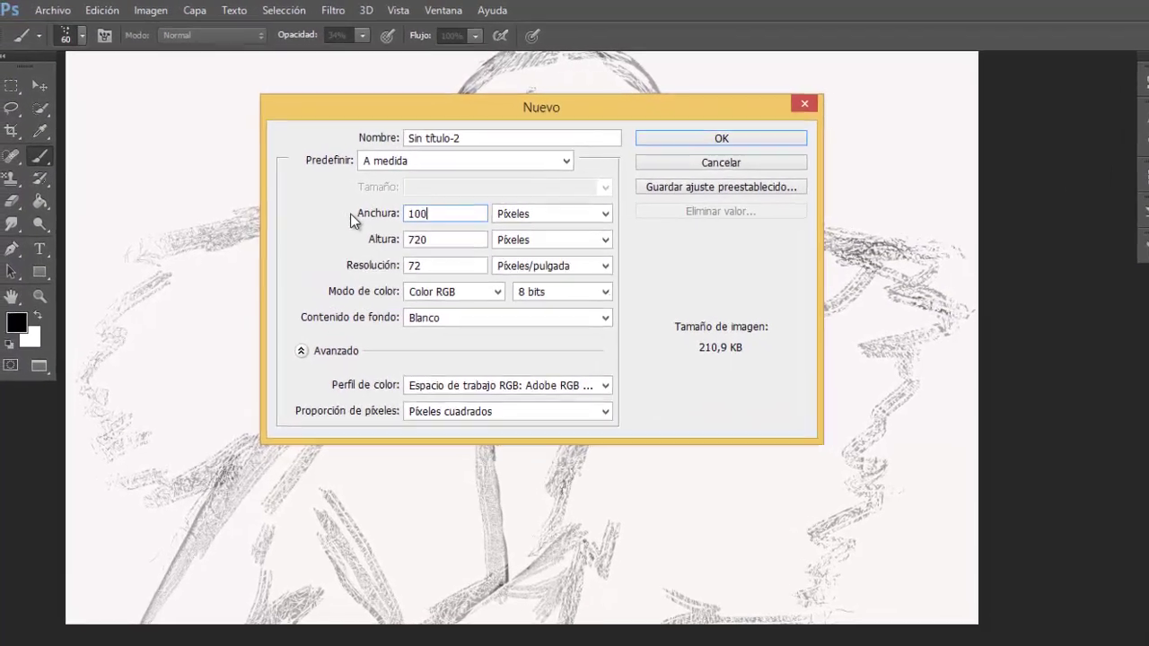
type("0")
key("Tab")
key("Tab")
type("100")
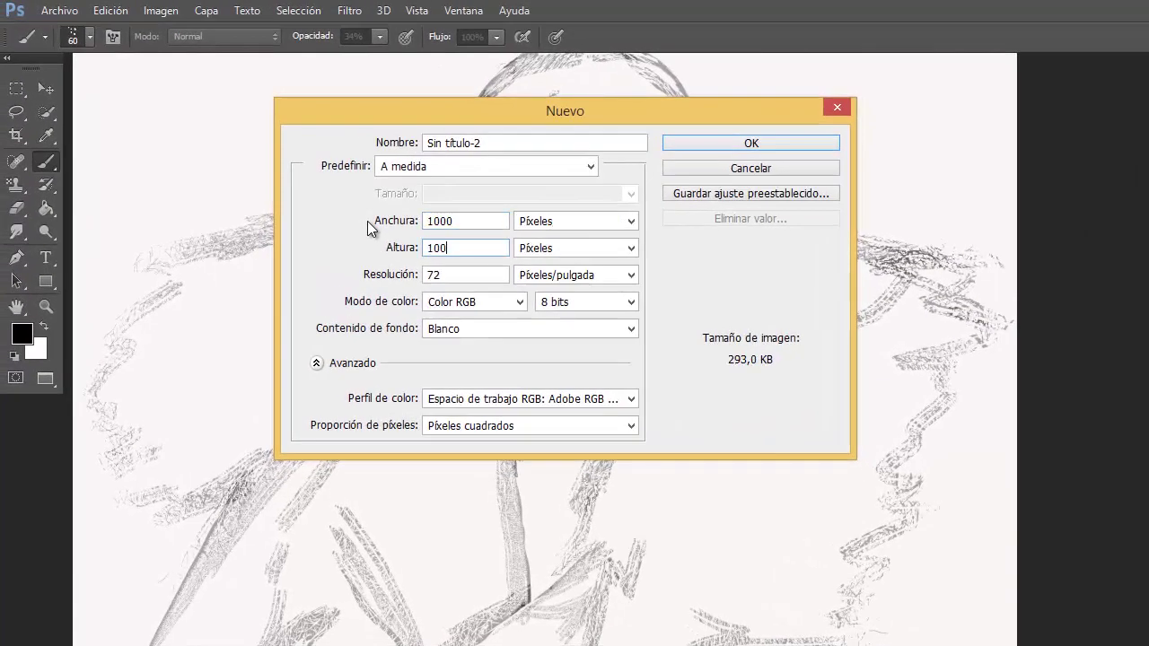
type("0")
key("Return")
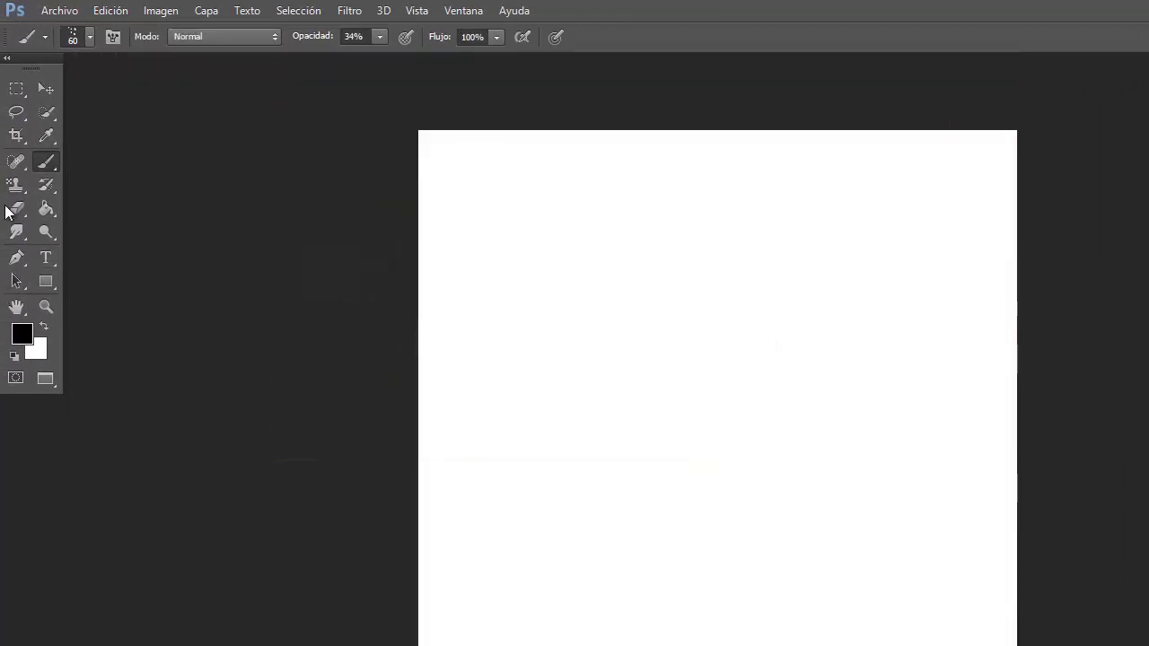
Step: Choose scribble brush 104 at 15 px size and 100% opacity
left_click(89, 37)
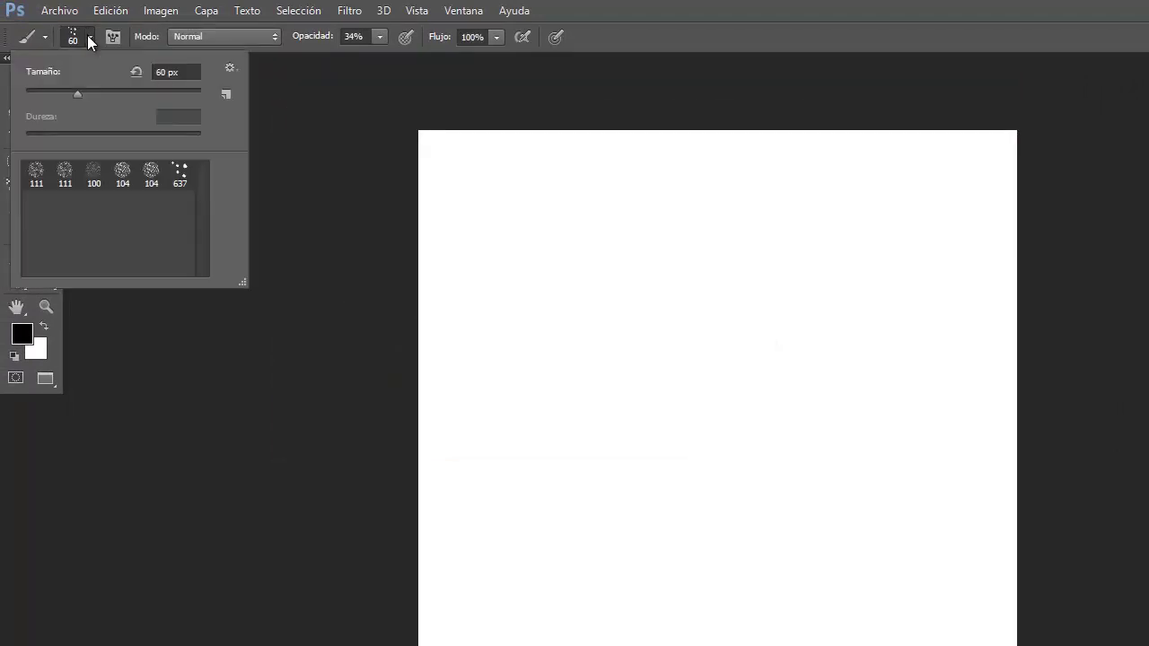
left_click(151, 175)
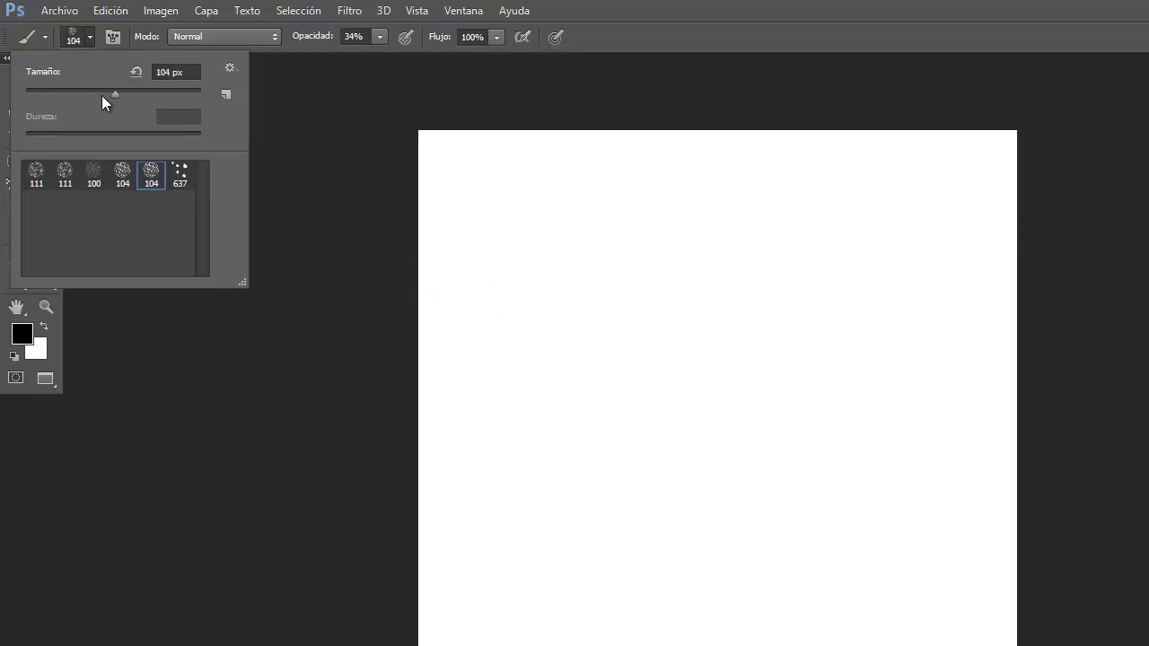
left_click(44, 65)
type("15")
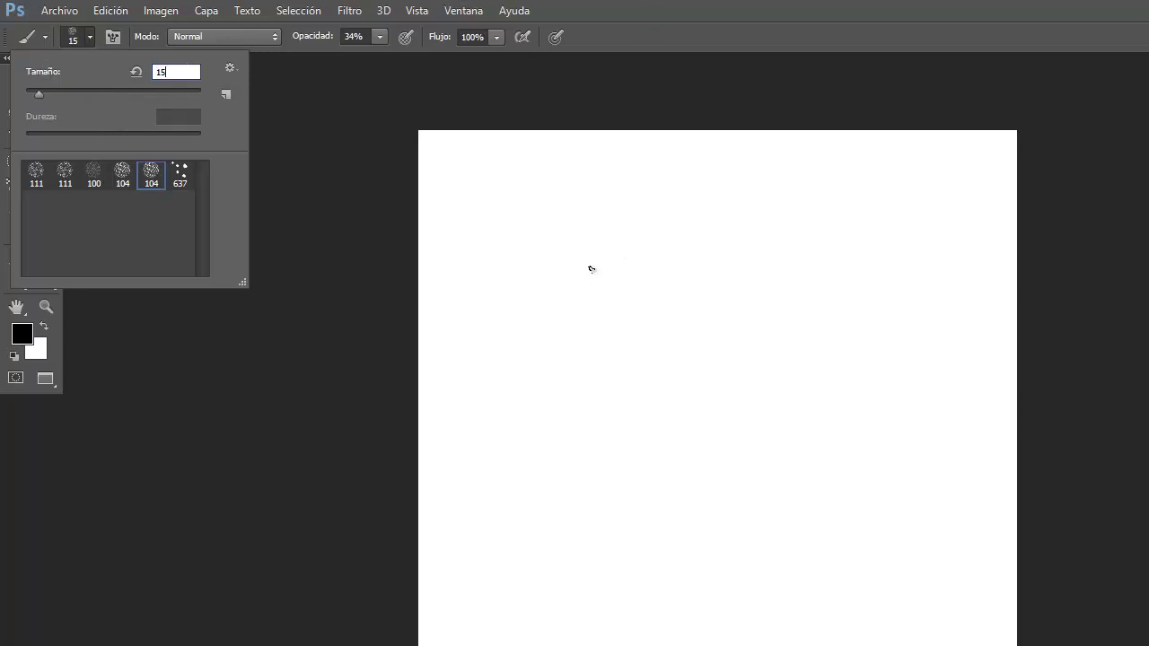
left_click(383, 36)
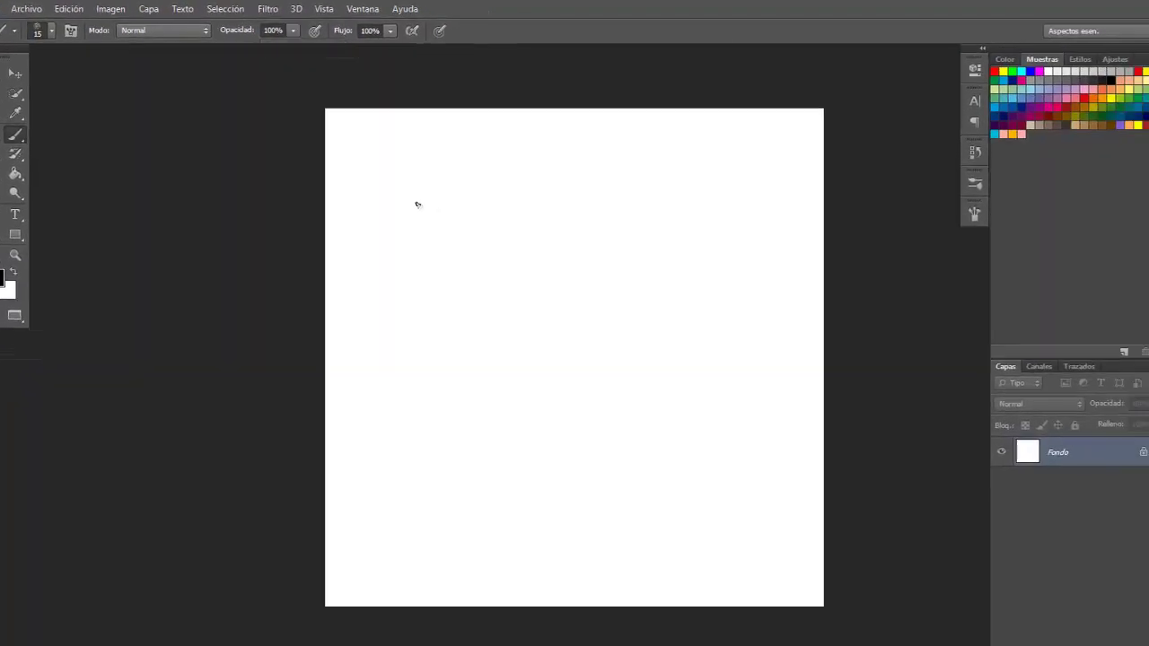
Step: Paint nine long wavy black strokes crisscrossing the 1000×1000 canvas with the 15 px brush
left_click_drag(450, 215, 789, 572)
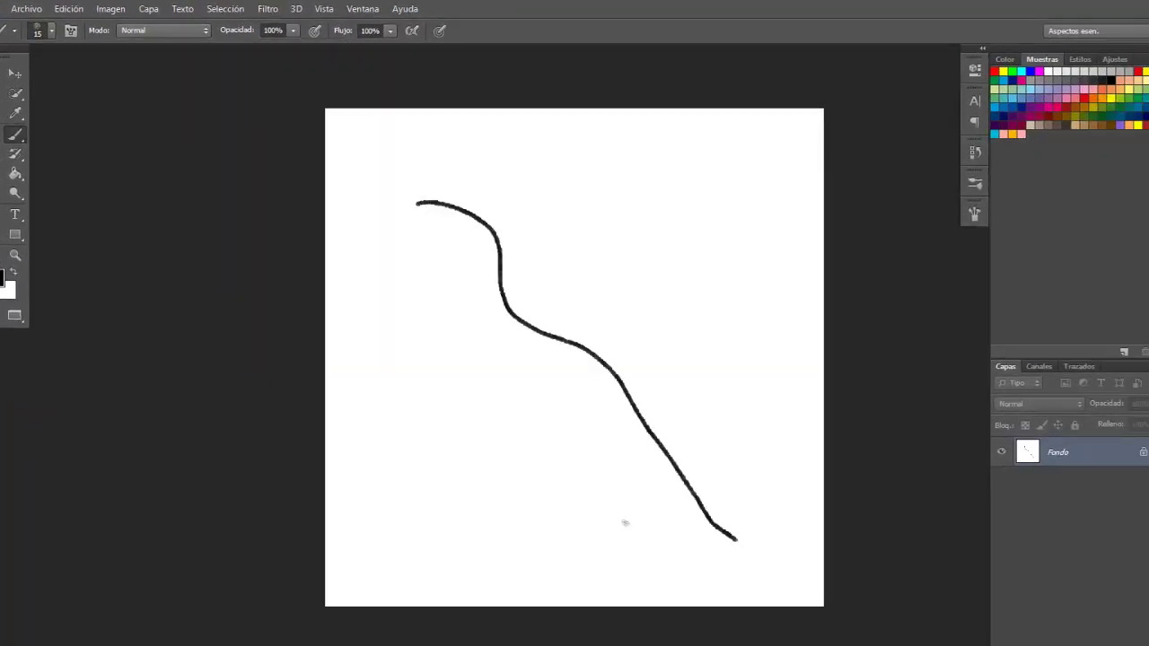
left_click_drag(551, 468, 446, 164)
mouse_move(500, 188)
left_mouse_down()
mouse_move(659, 508)
mouse_move(675, 590)
left_mouse_up()
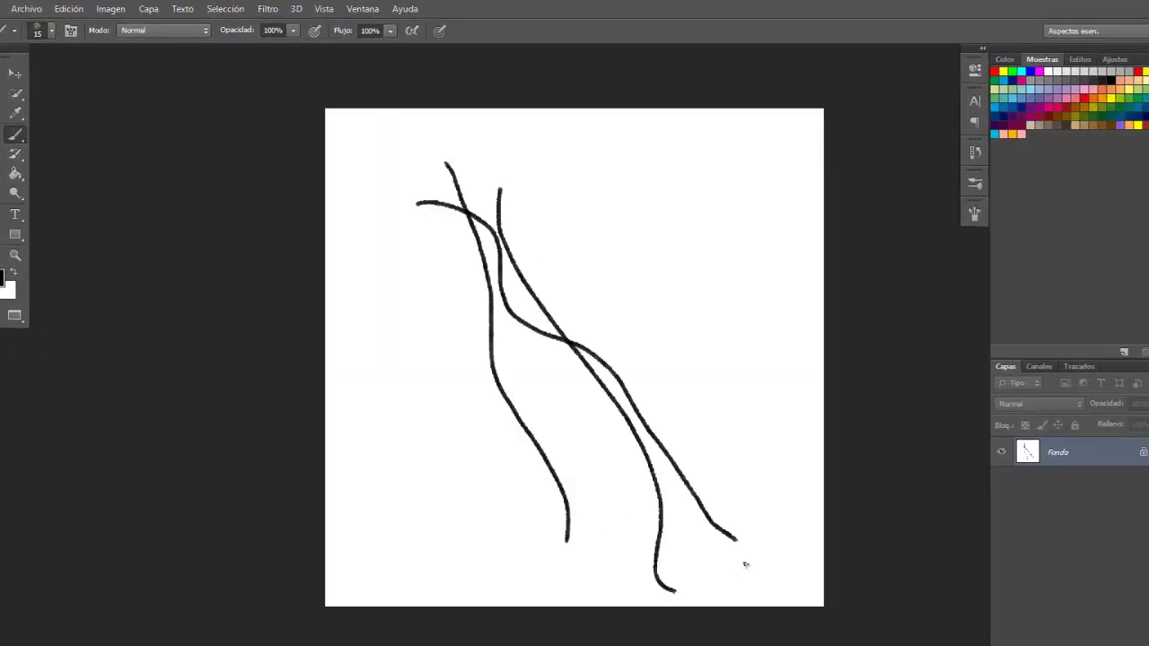
left_click_drag(749, 561, 385, 215)
mouse_move(573, 160)
left_mouse_down()
mouse_move(753, 419)
mouse_move(790, 510)
left_mouse_up()
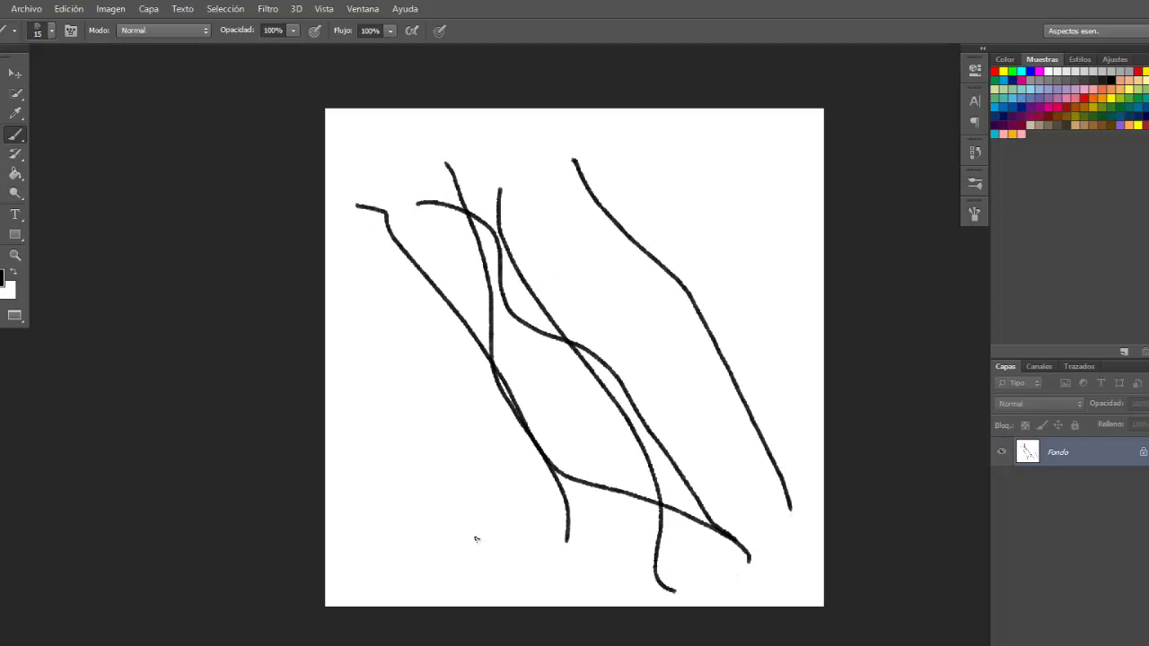
left_click_drag(464, 541, 672, 112)
left_click_drag(784, 309, 460, 607)
left_click_drag(325, 136, 765, 249)
left_click_drag(357, 402, 805, 377)
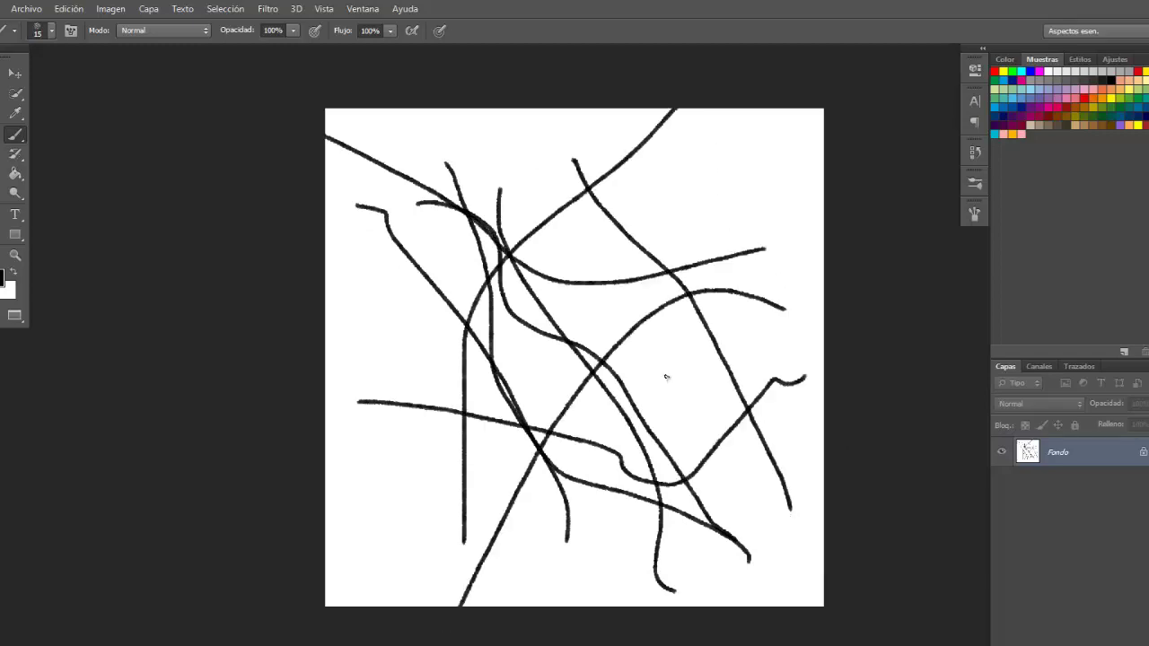
left_click(68, 9)
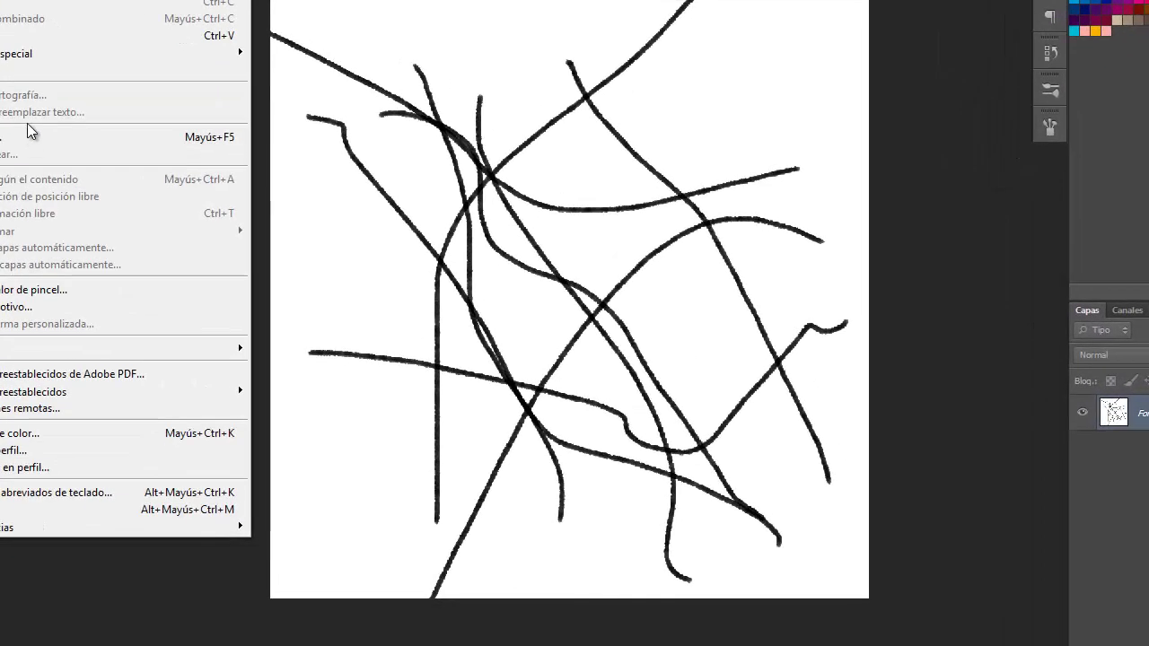
Step: Define the scribble drawing as a new brush preset named gara2
left_click(58, 290)
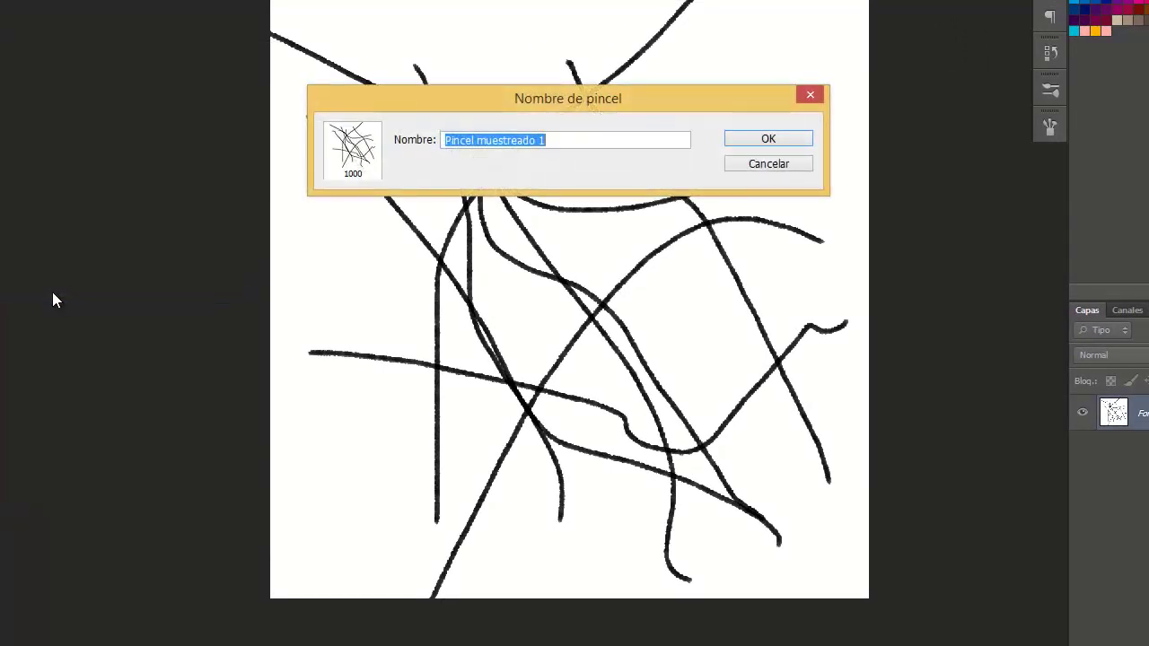
type("gara1")
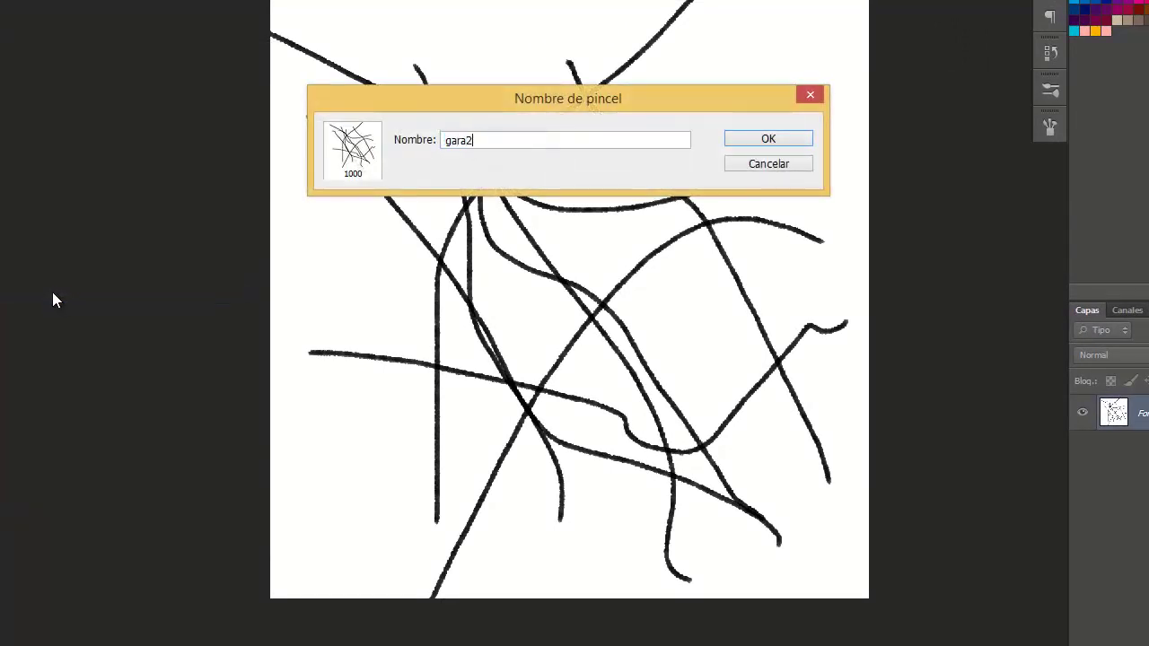
key("Return")
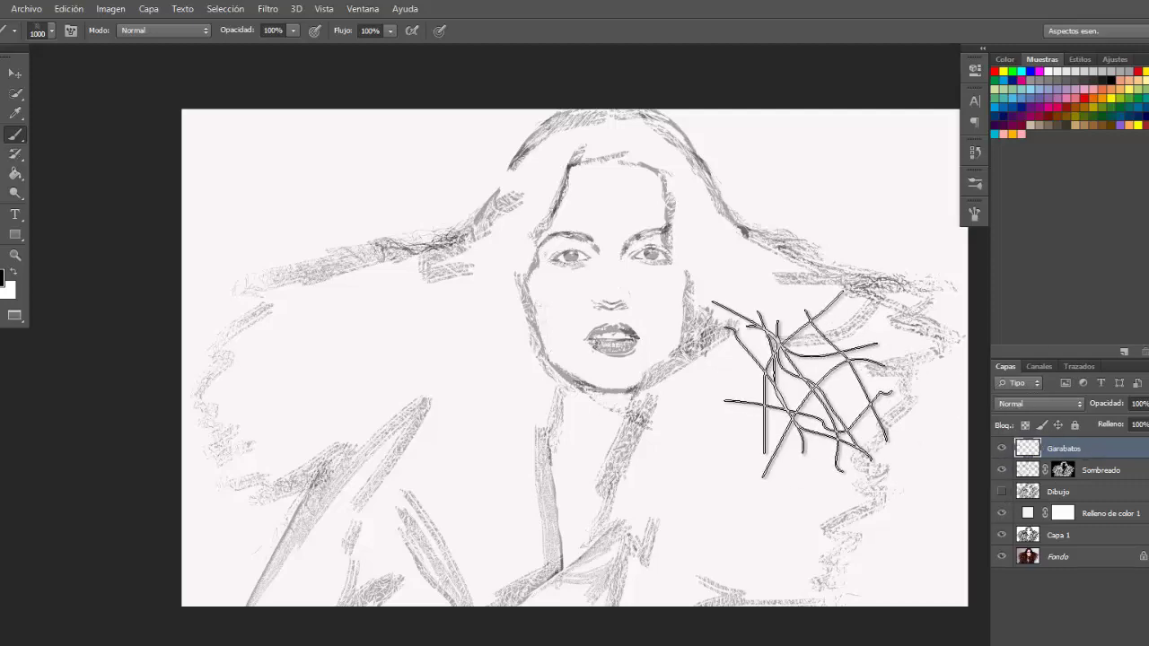
Step: Show the Dibujo layer and spread the gara2 brush spacing to 167%
left_click(1003, 492)
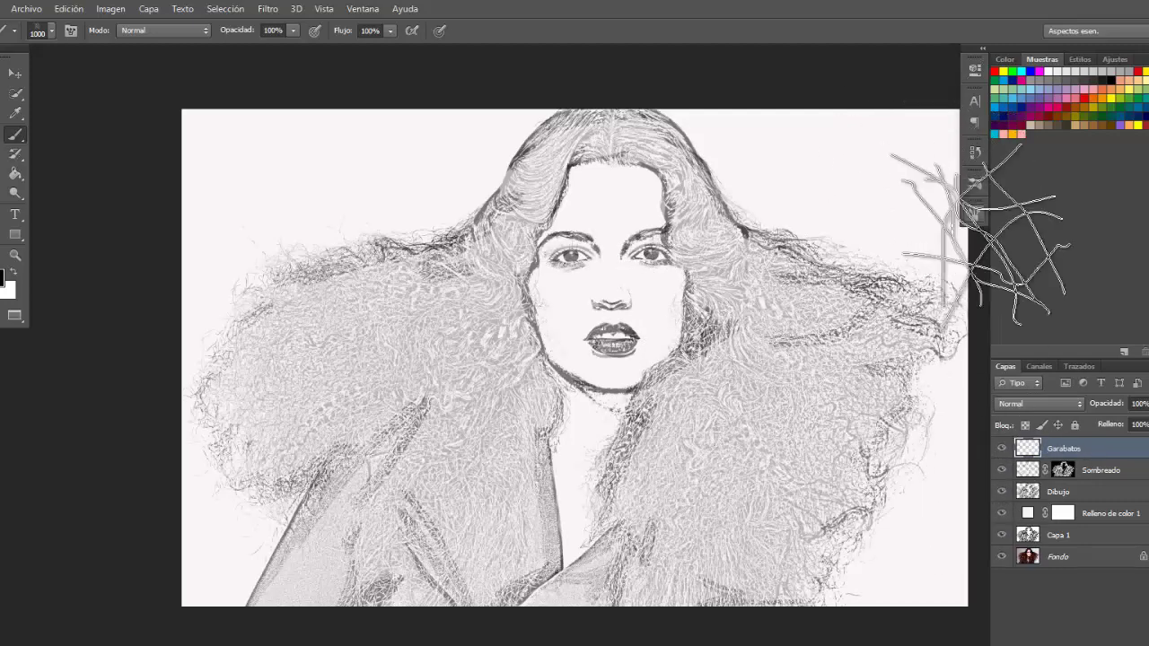
left_click(975, 215)
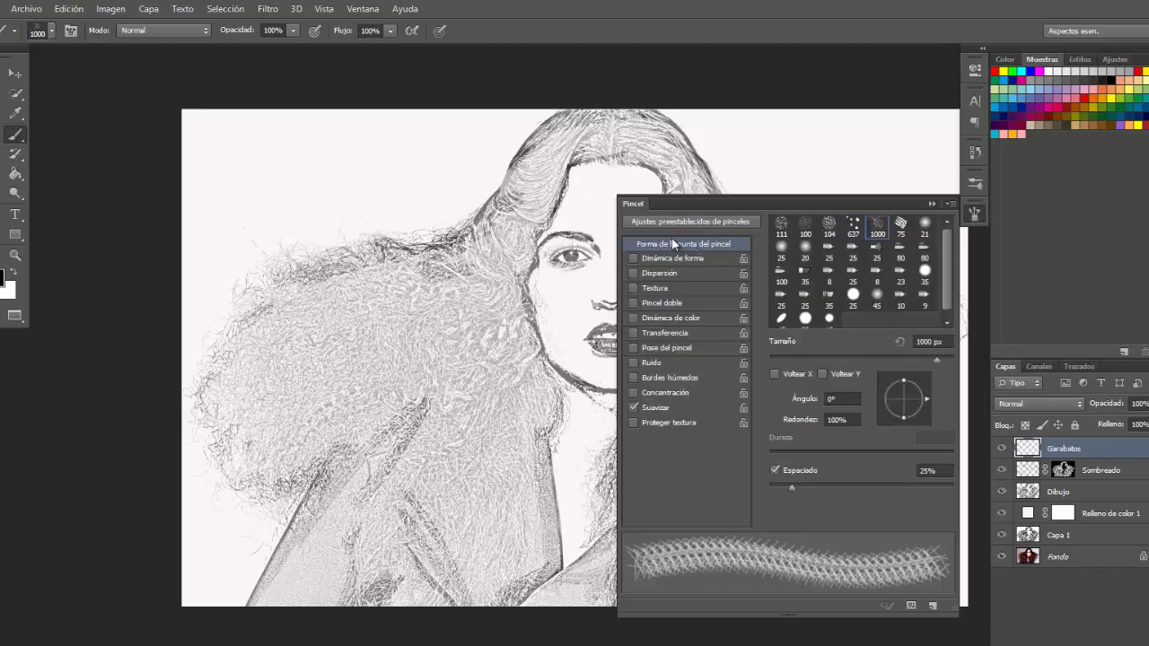
left_click_drag(790, 488, 891, 487)
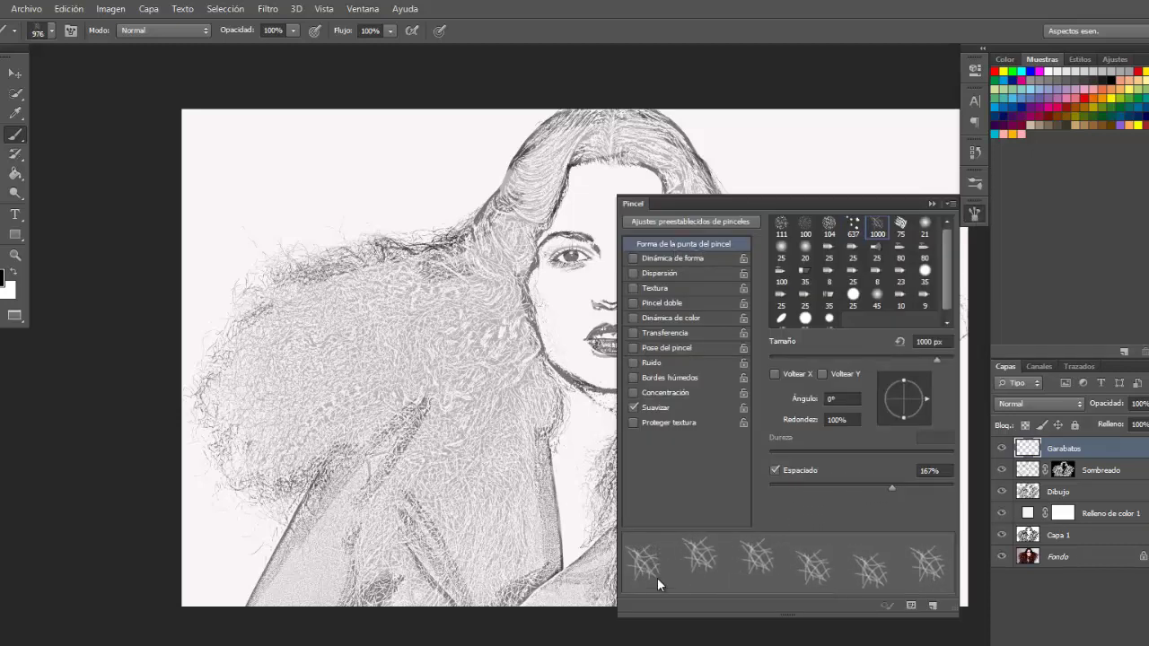
Step: Enable Shape Dynamics with 65% size jitter and 70% angle jitter, and tighten spacing to 77%
left_click(659, 258)
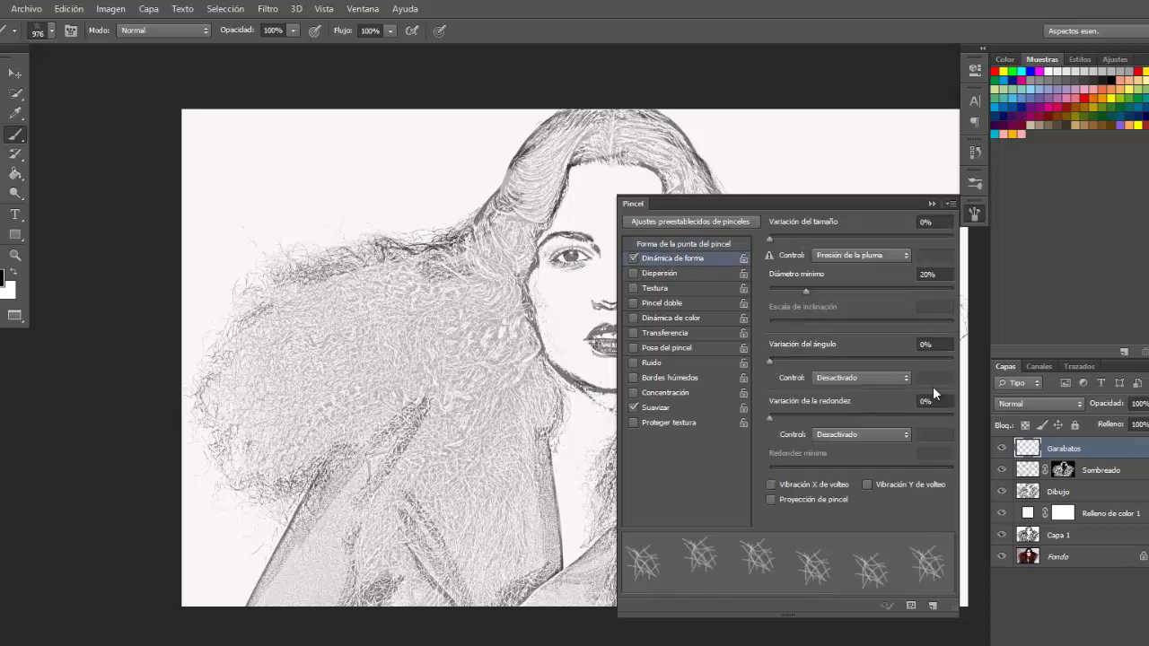
left_click_drag(770, 238, 890, 257)
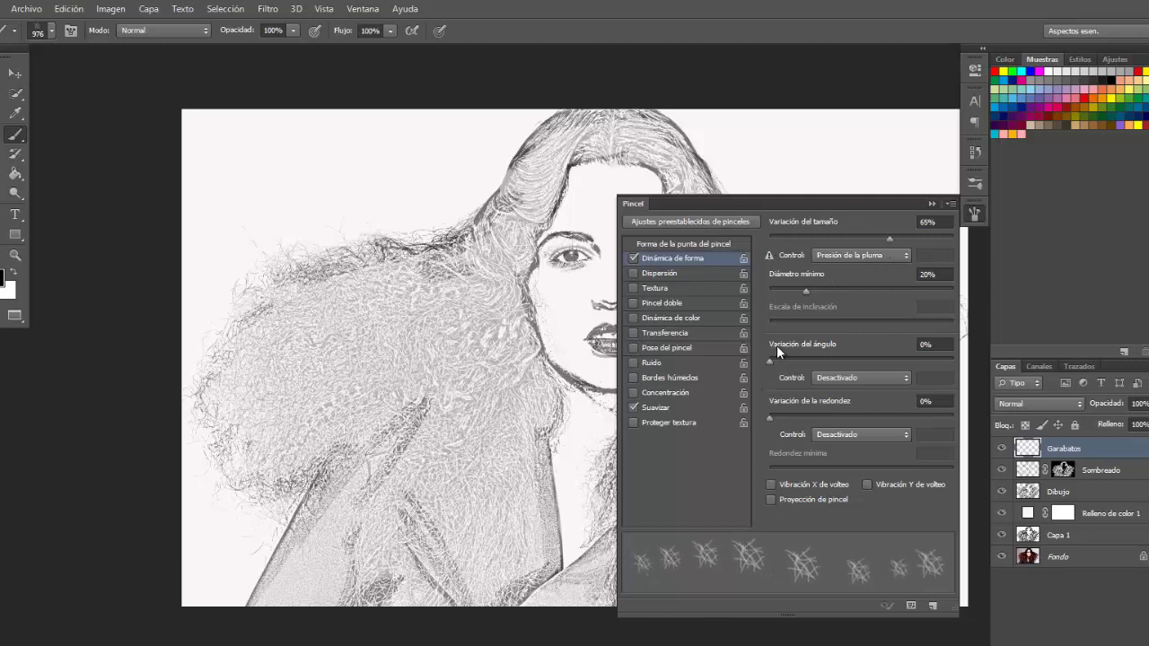
left_click_drag(769, 360, 897, 372)
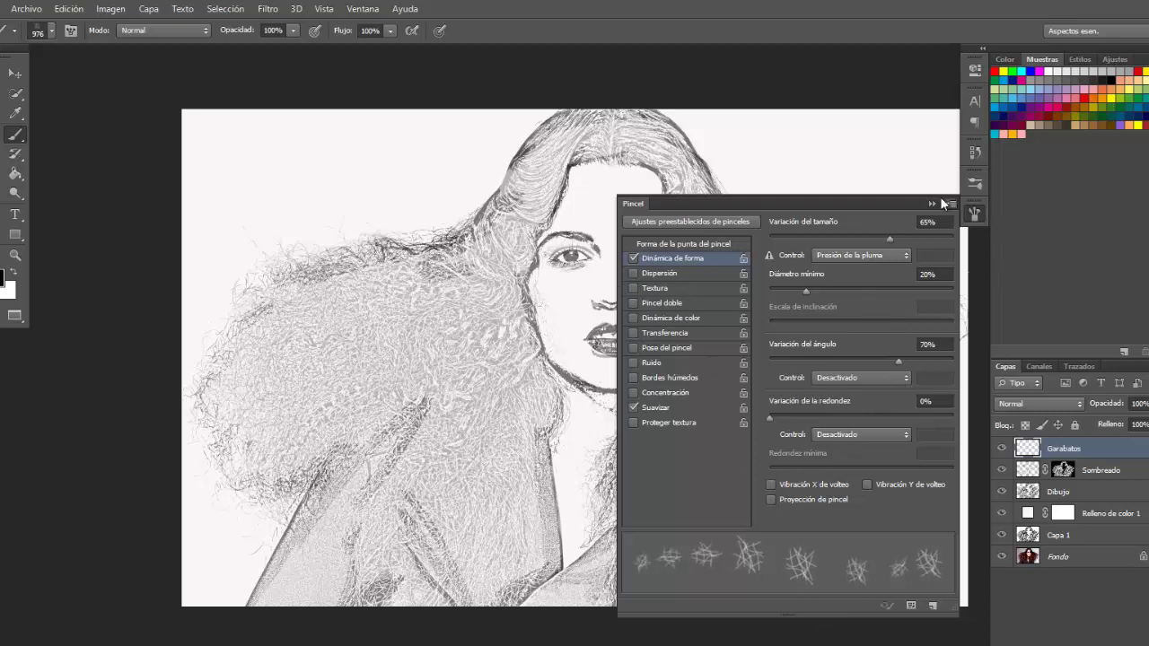
left_click(672, 243)
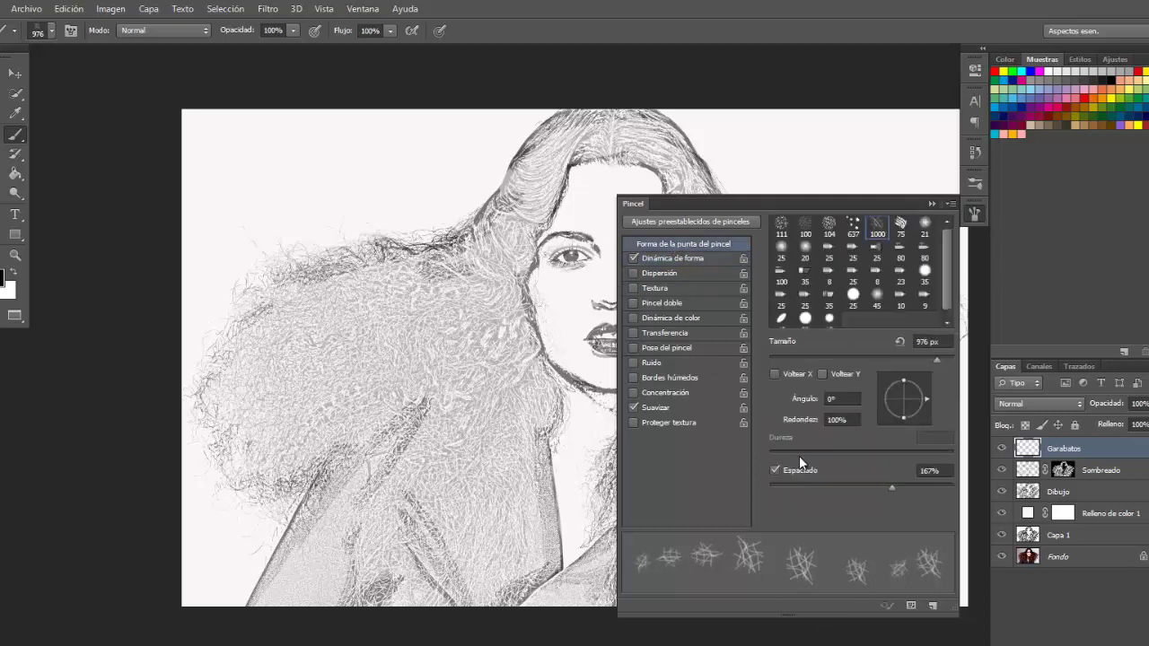
left_click_drag(892, 485, 839, 486)
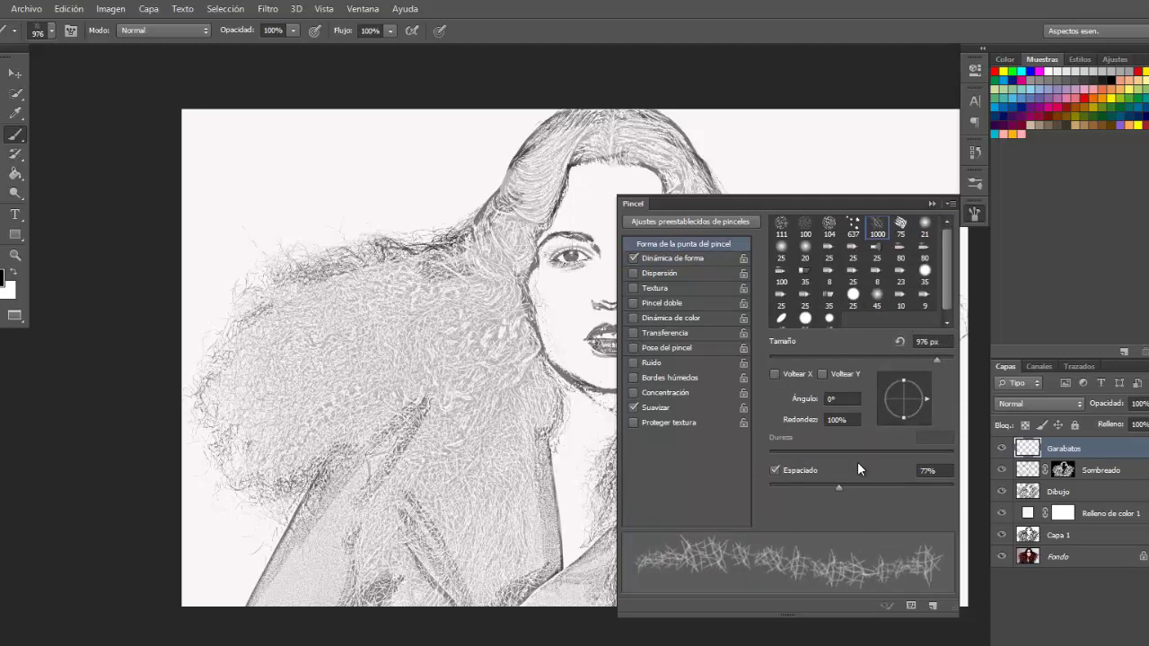
Step: Paint gara2 scribble strokes over the hair on the right of the Garabatos layer
left_click(937, 204)
left_click_drag(761, 263, 772, 386)
left_click_drag(732, 310, 830, 295)
mouse_move(745, 359)
left_mouse_down()
mouse_move(790, 274)
mouse_move(813, 318)
left_mouse_up()
left_click_drag(754, 373, 812, 363)
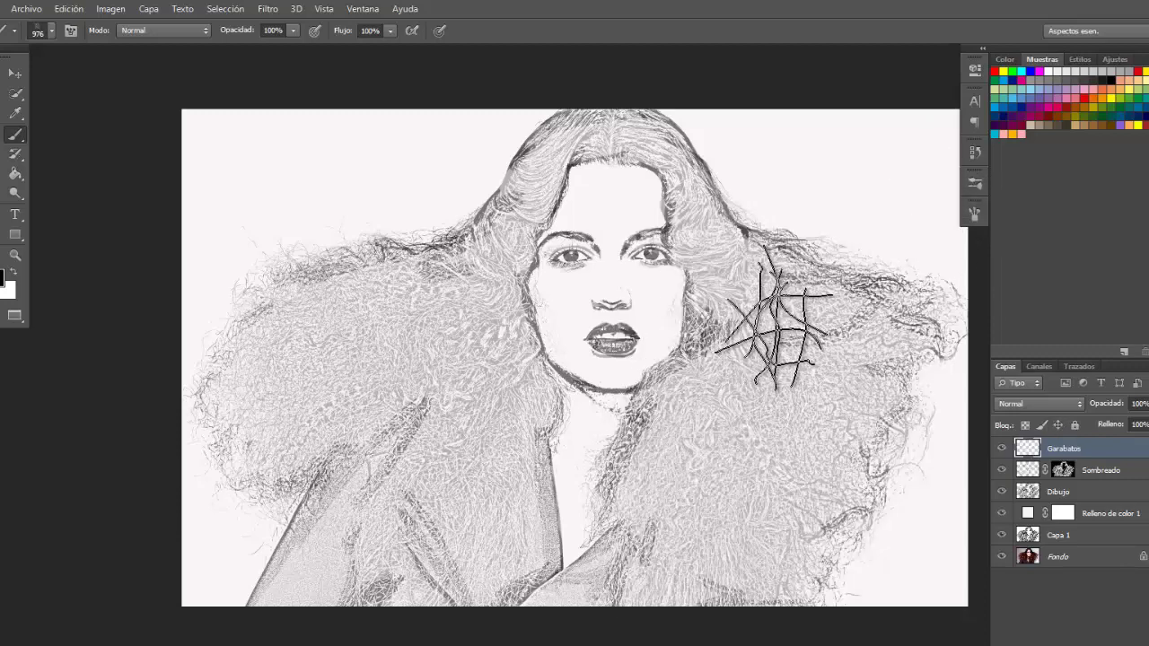
Step: Add dense scribble clusters lower on the fur and body, then shrink the brush to 700 px
left_click_drag(758, 247, 786, 390)
left_click_drag(691, 413, 808, 502)
left_click_drag(736, 399, 682, 592)
left_click_drag(623, 494, 790, 566)
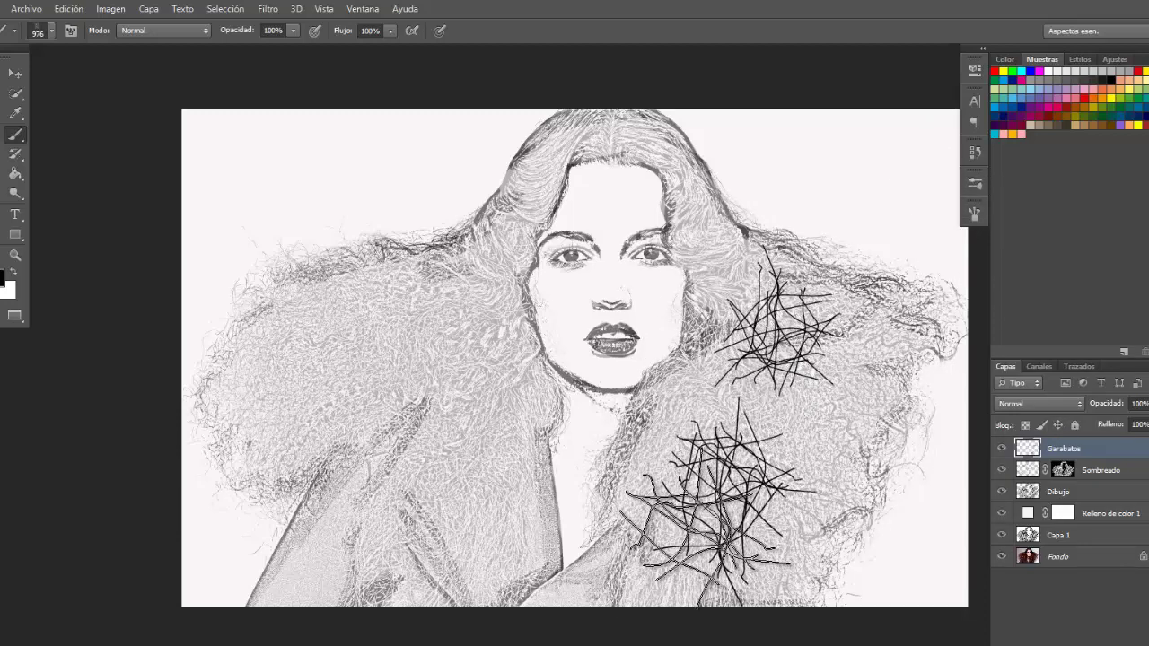
left_click_drag(629, 592, 853, 408)
left_click_drag(723, 574, 911, 345)
left_click_drag(732, 503, 911, 300)
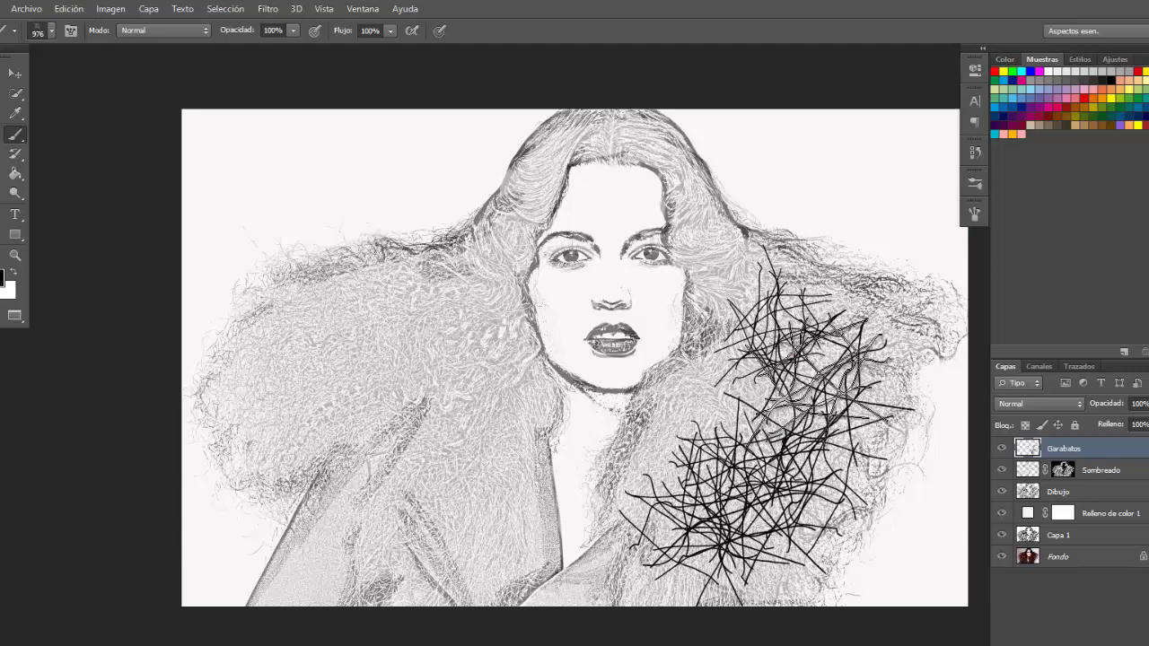
key("bracketleft")
key("bracketleft")
key("bracketleft")
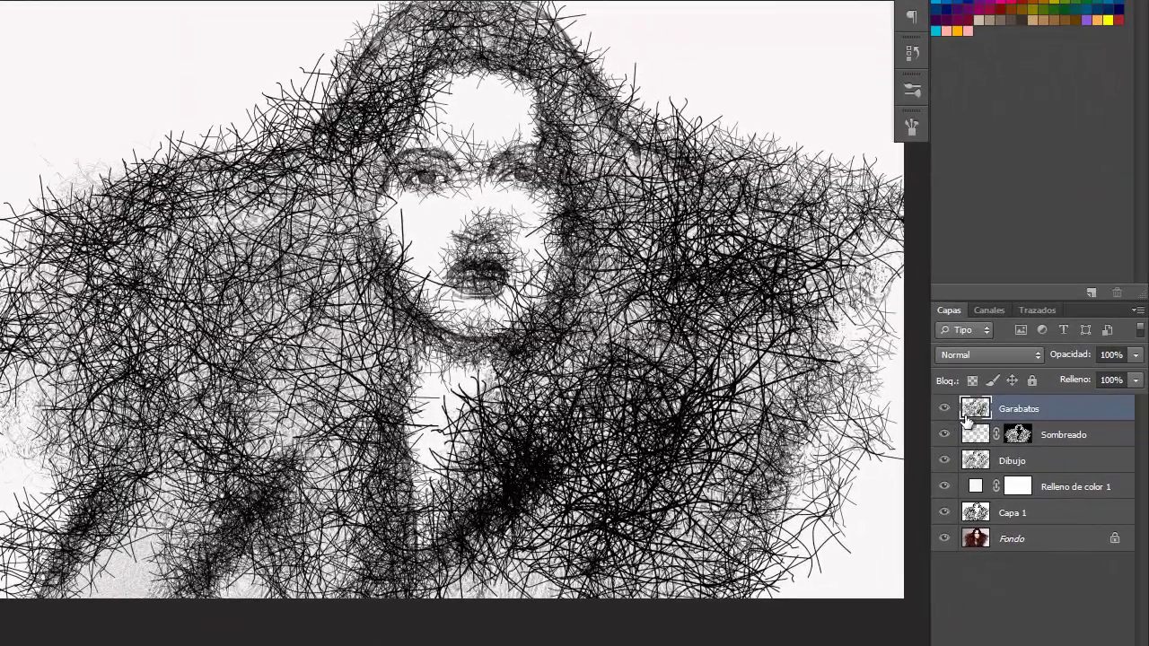
Step: Hide Sombreado and Dibujo, and Alt-drag Sombreado's layer mask onto Garabatos
left_click(944, 435)
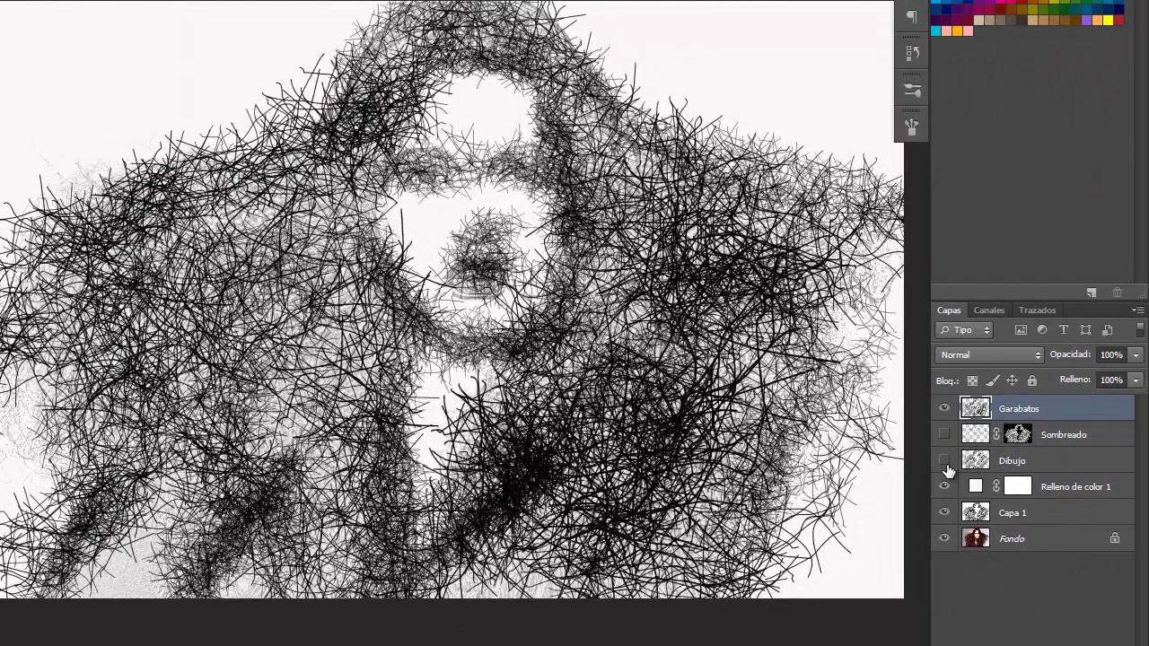
left_click(945, 462)
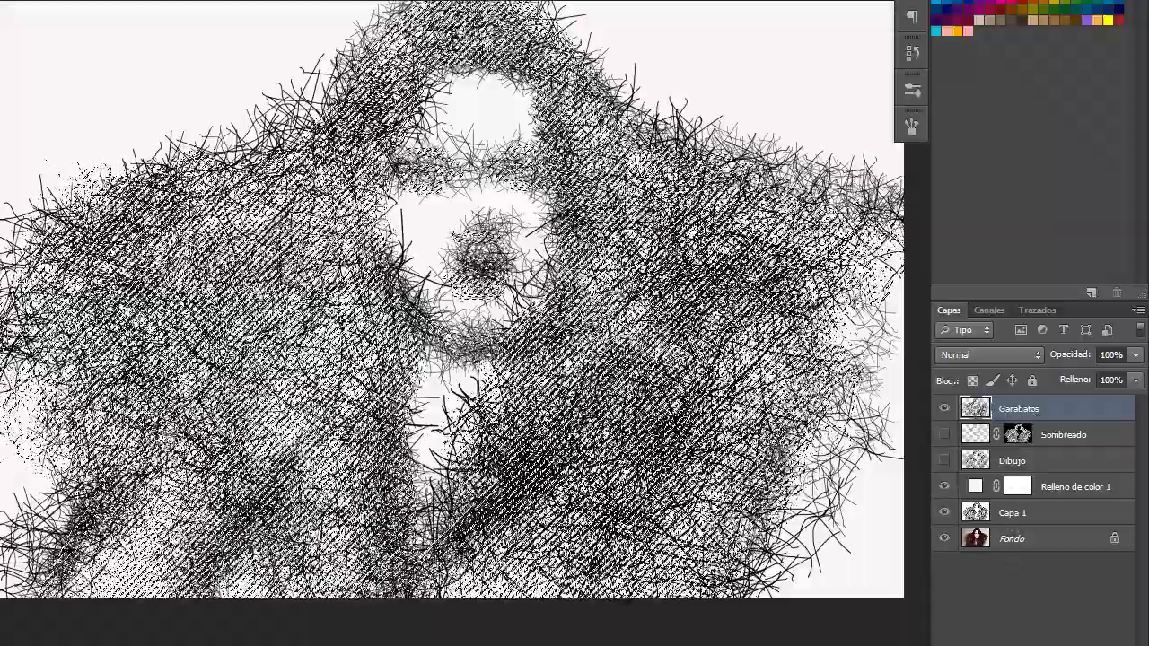
left_click_drag(1017, 435, 1017, 408)
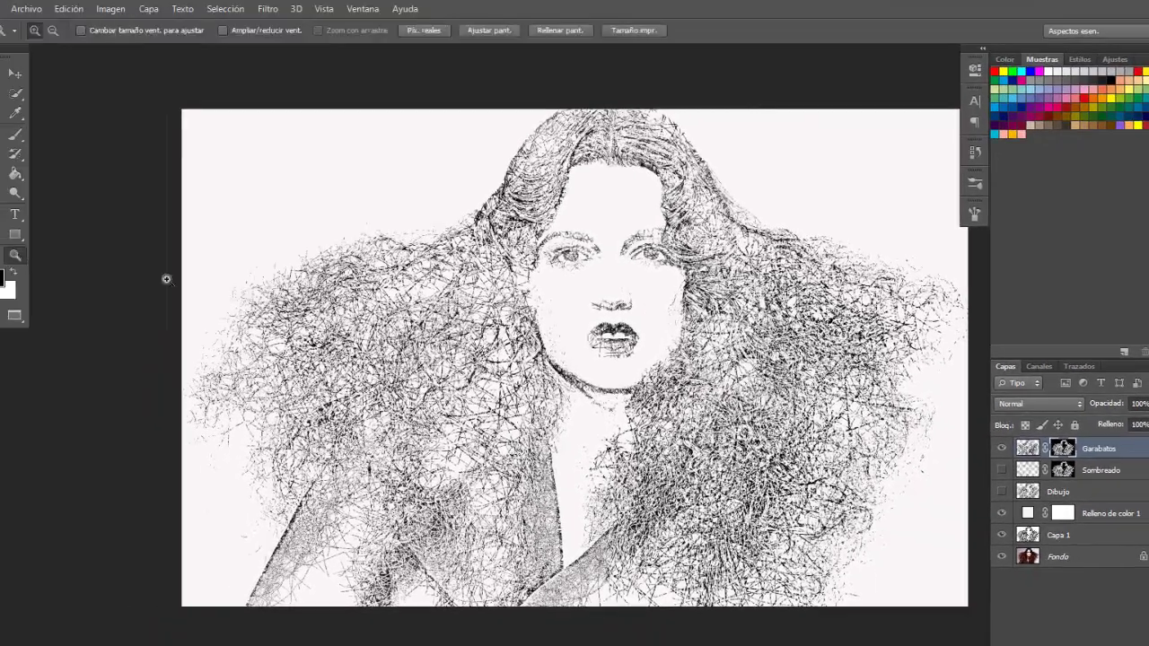
Step: Re-show the Sombreado shading while inspecting the face, then select Relleno de color 1
left_click(544, 198)
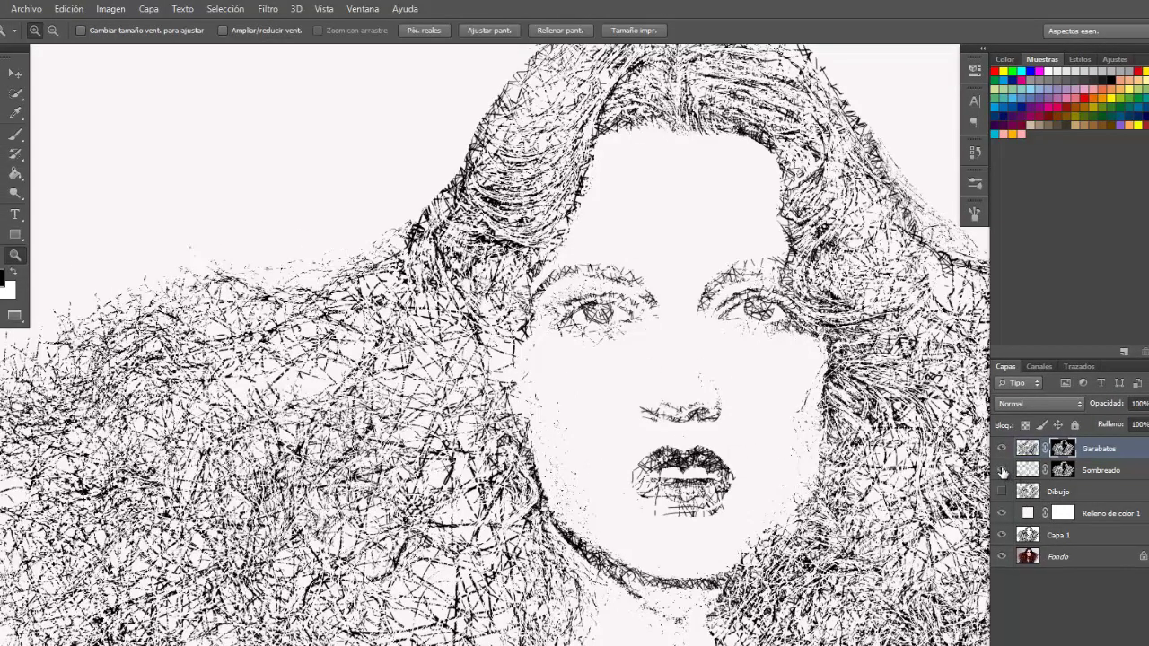
left_click(1002, 470)
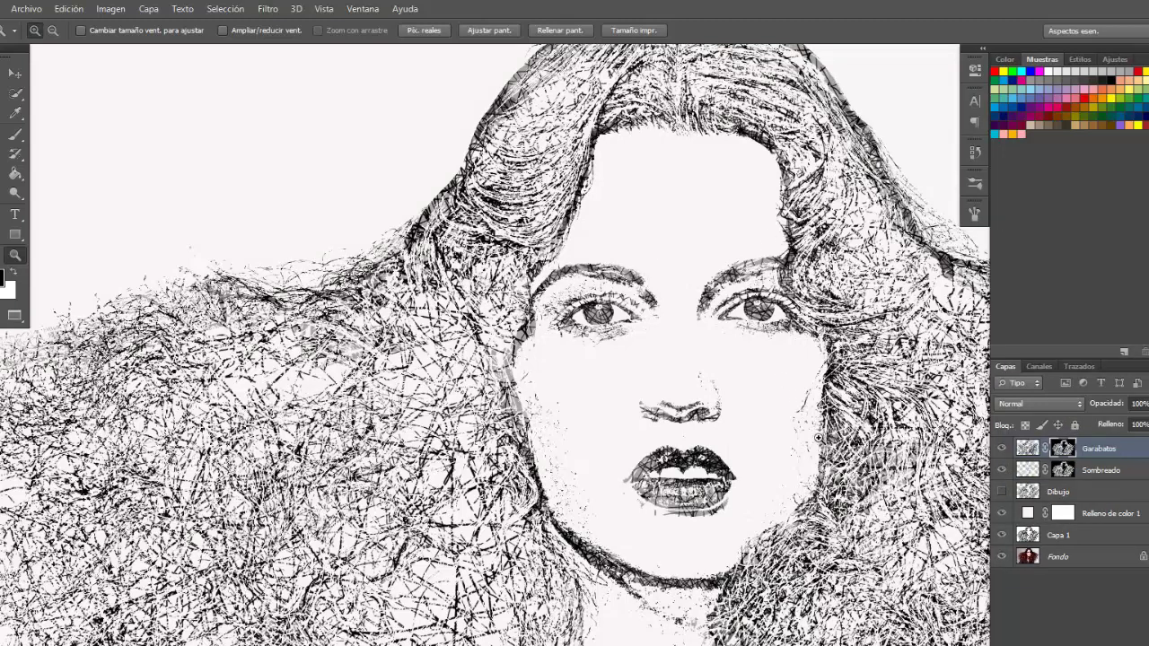
left_click(616, 314)
left_click(616, 315, "alt")
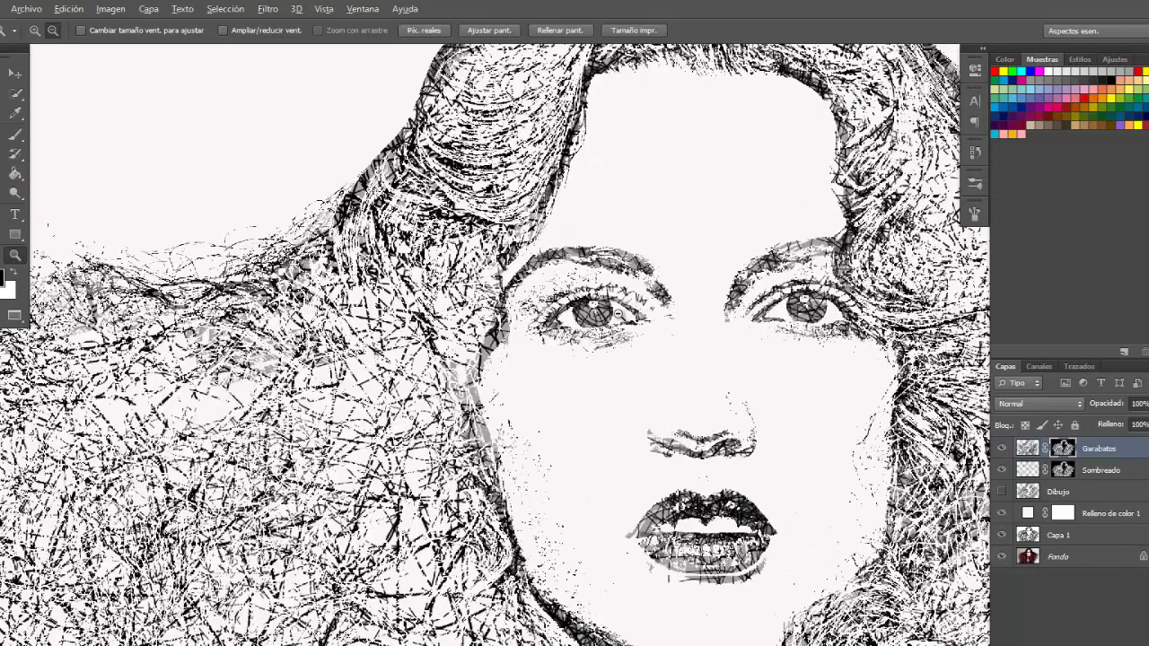
left_click(617, 315, "alt")
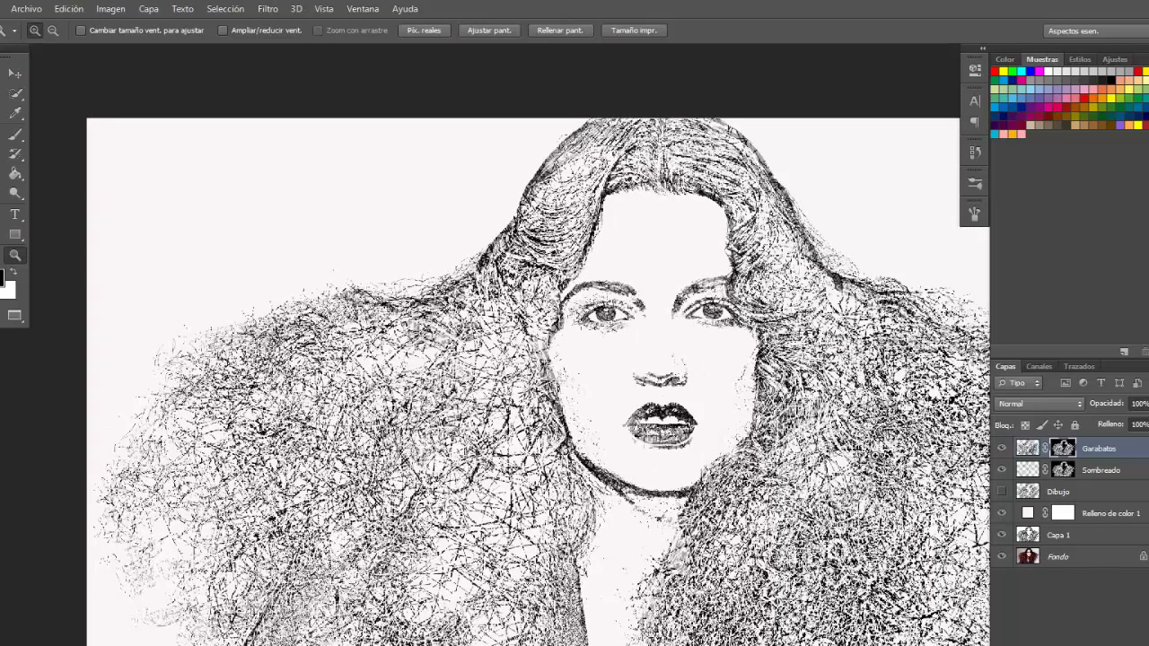
left_click(1092, 517)
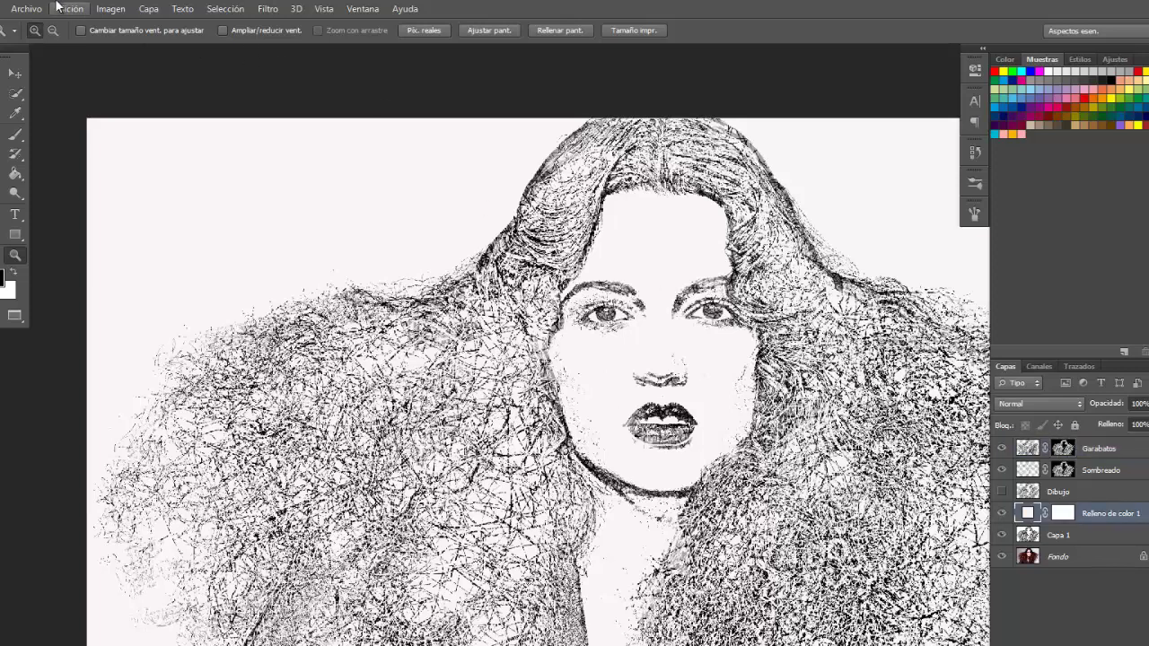
Step: Start placing the paper-background-06 image with File > Place, then cancel it
left_click(27, 9)
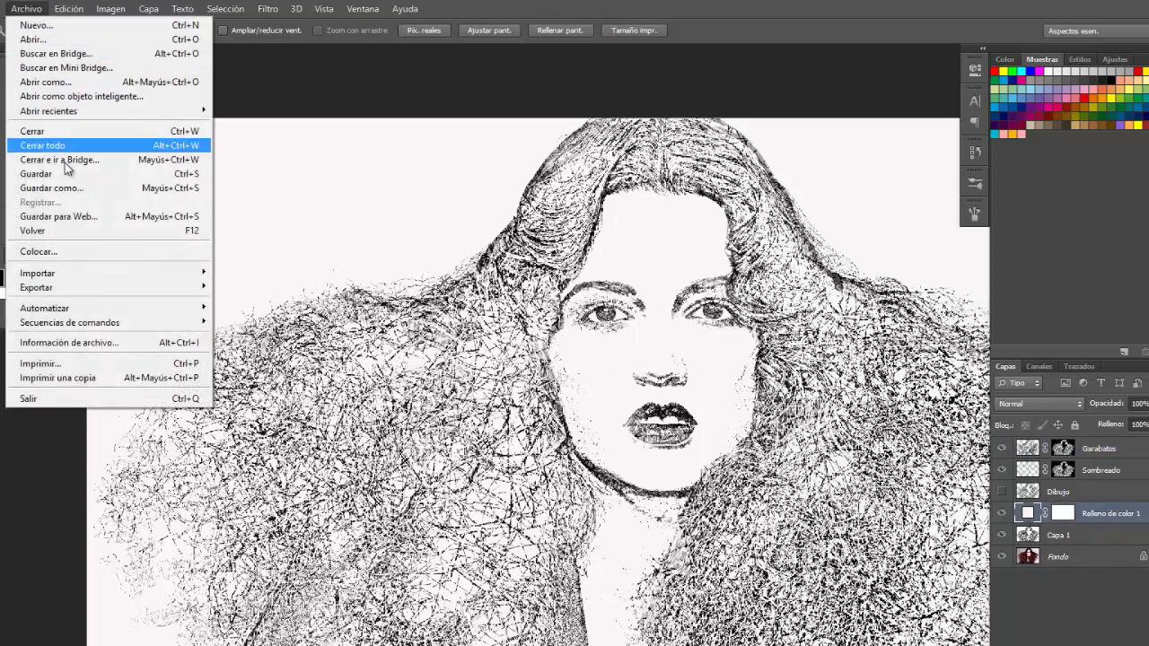
left_click(85, 253)
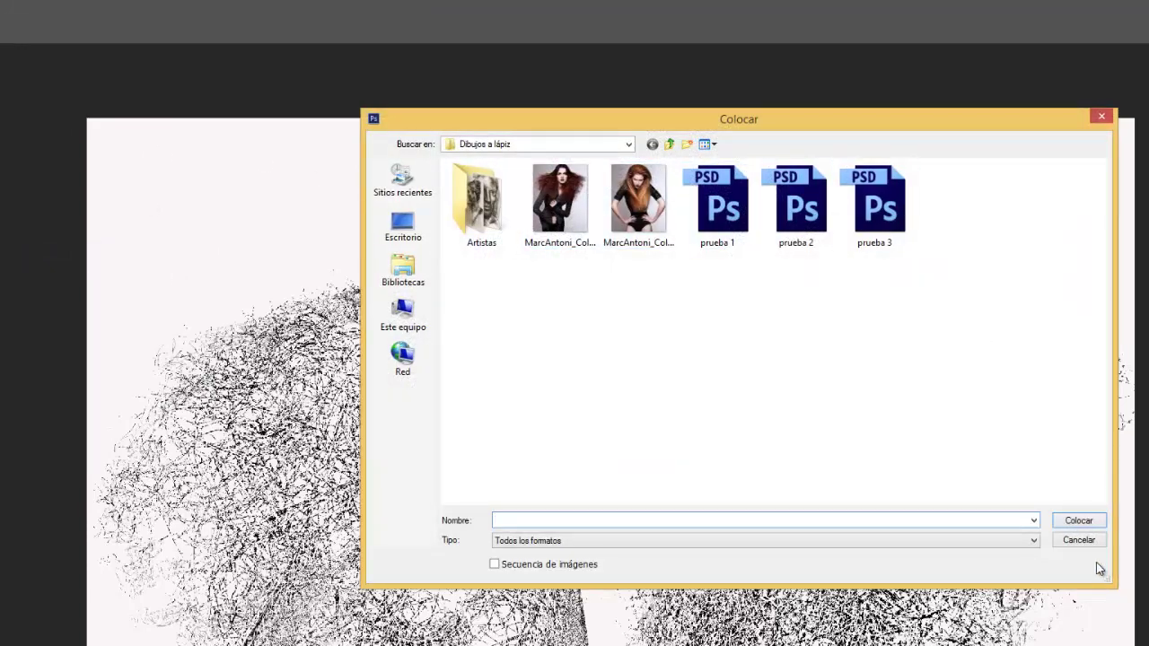
left_click(1086, 542)
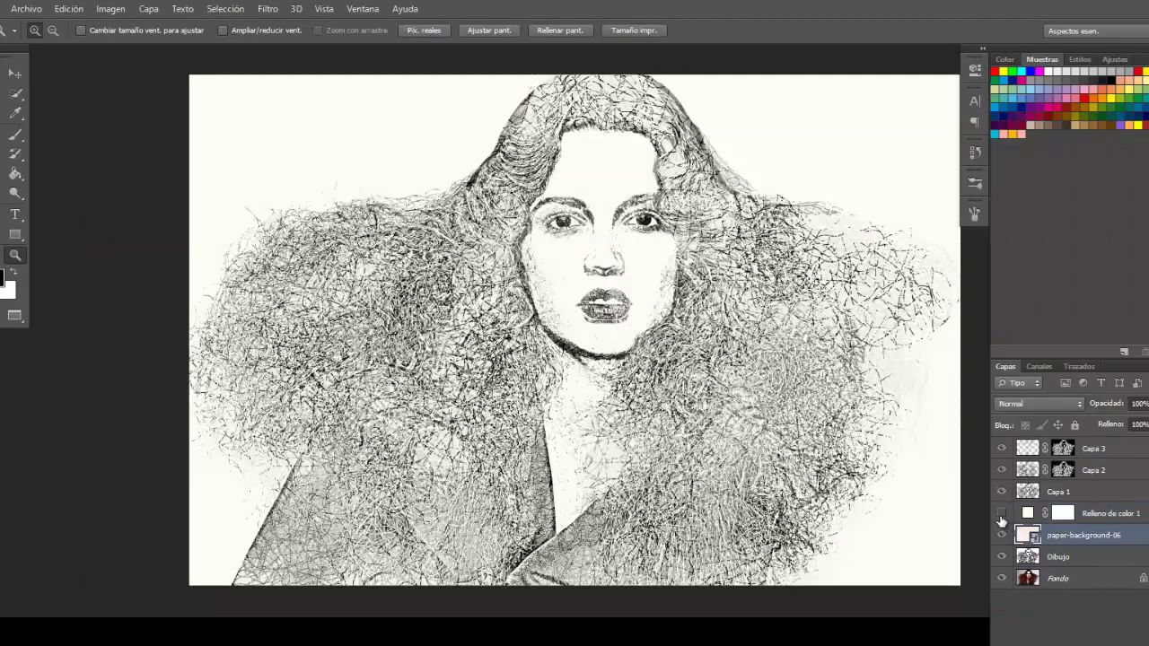